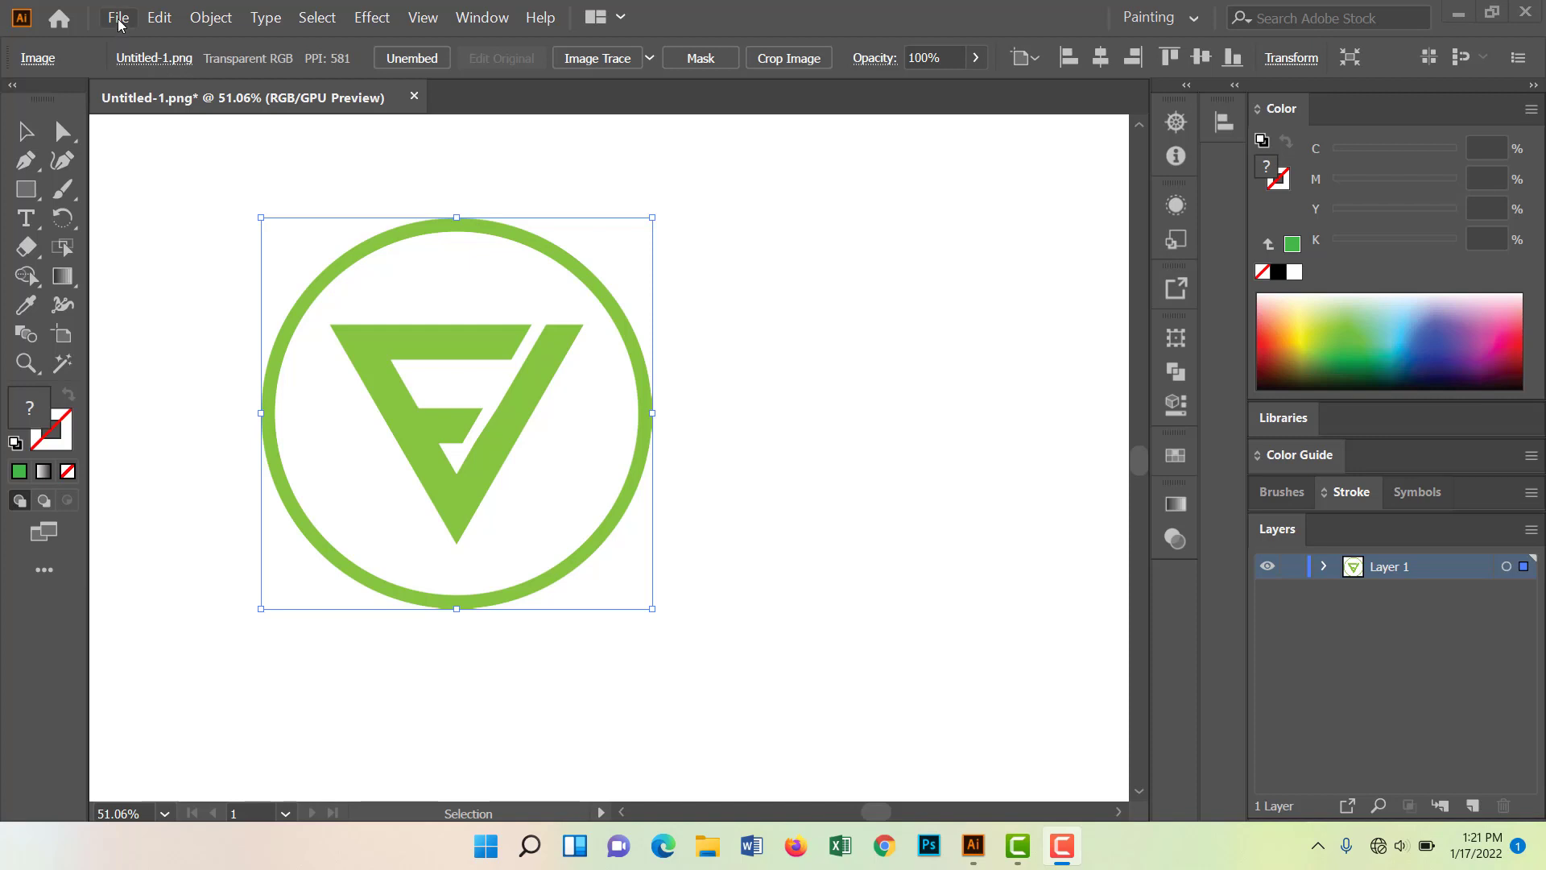
# Create a new 2000 x 2000 px document in CMYK color mode with 300 ppi raster effects
pyautogui.click(118, 18)
pyautogui.click(141, 42)
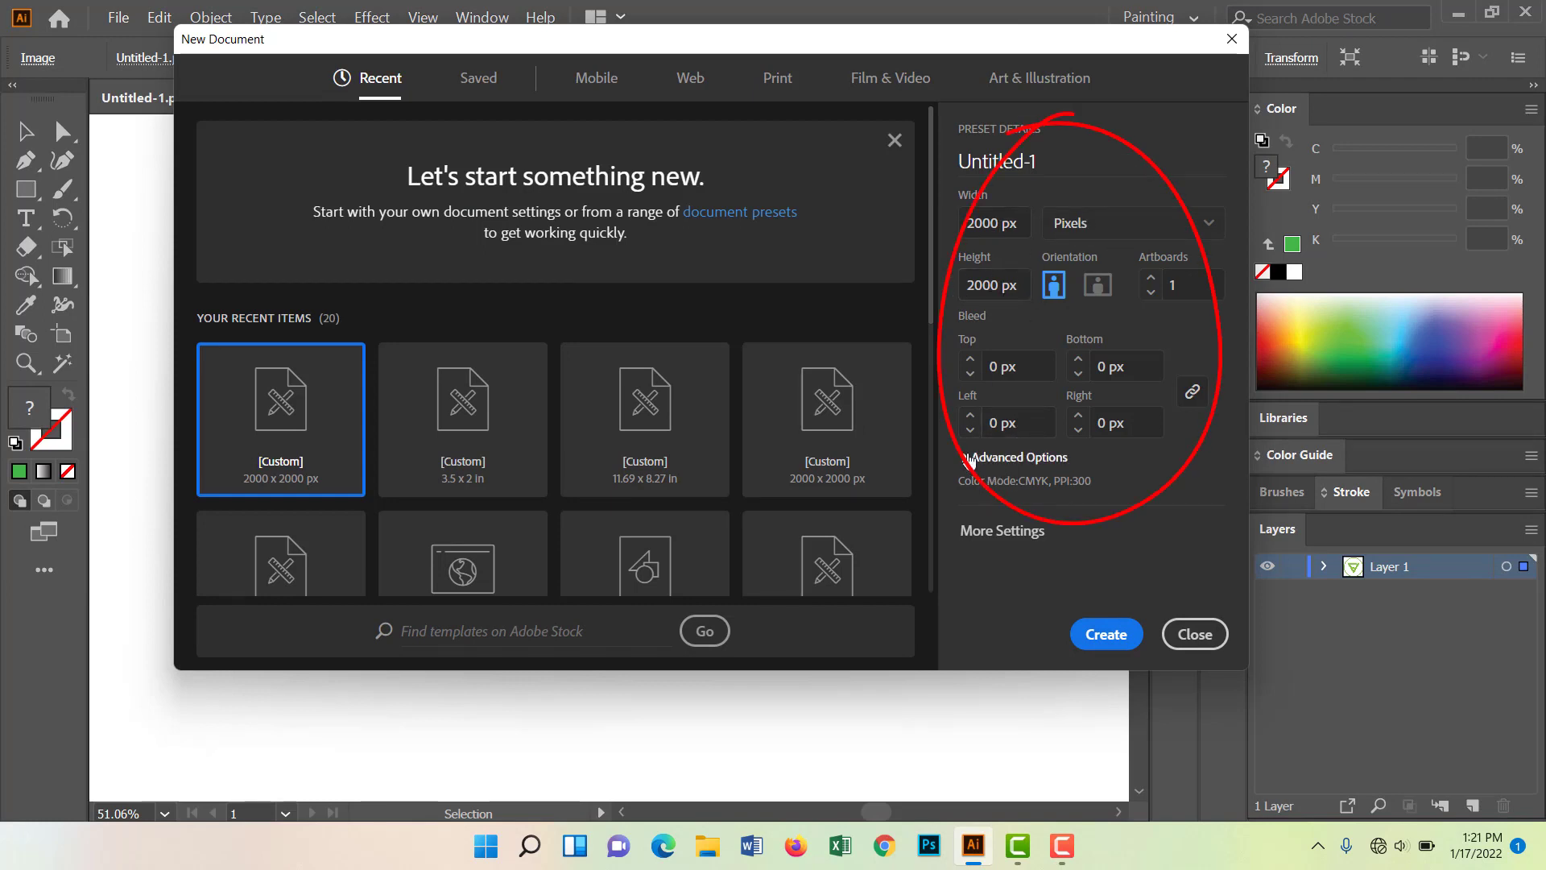
pyautogui.click(995, 458)
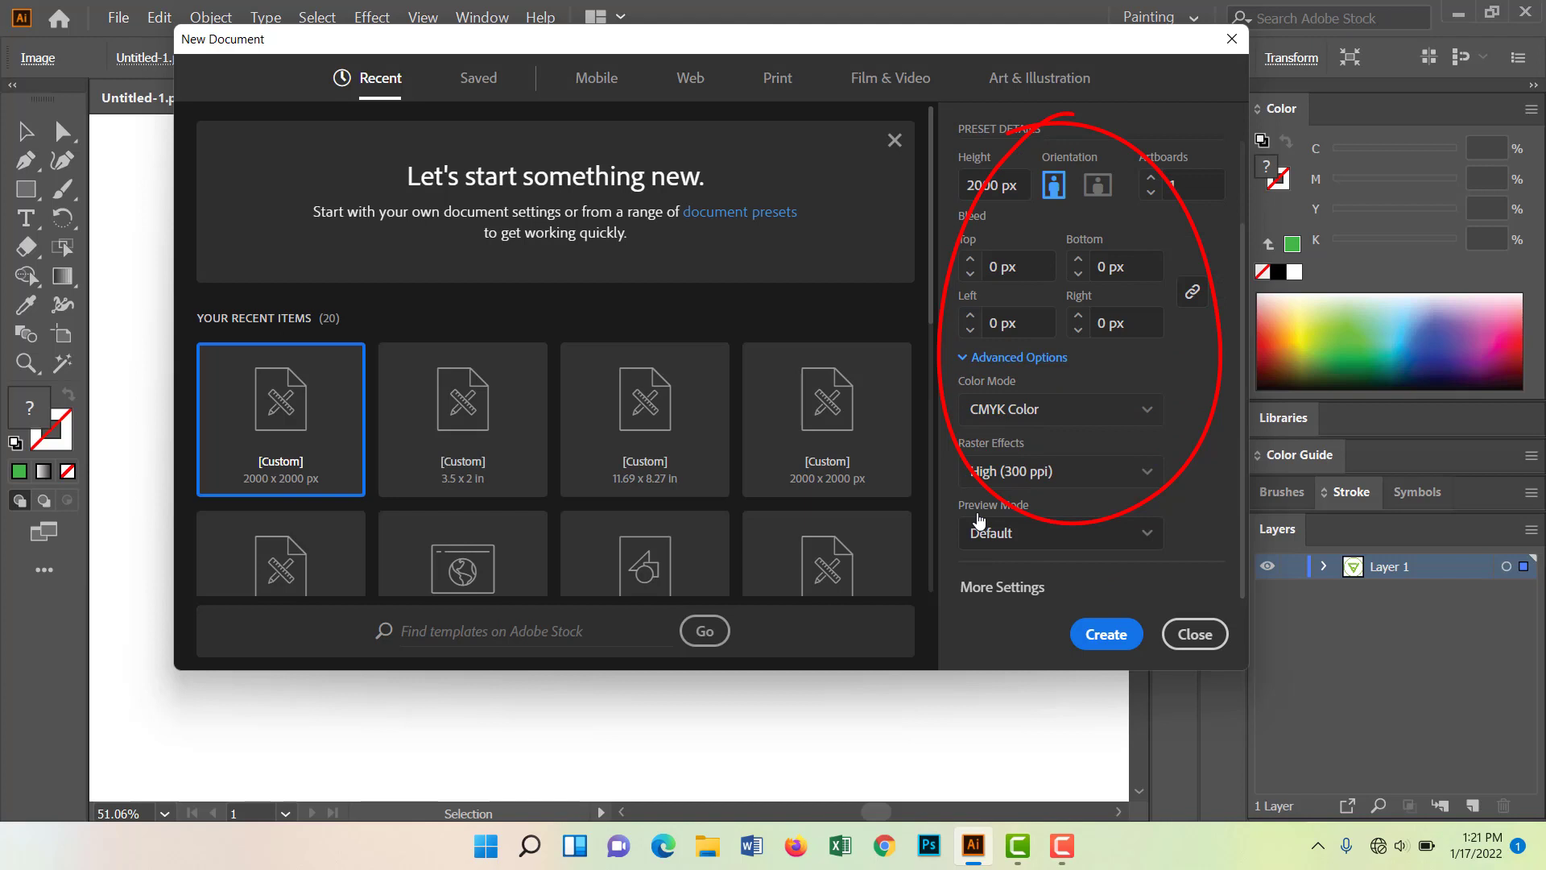
pyautogui.click(1143, 425)
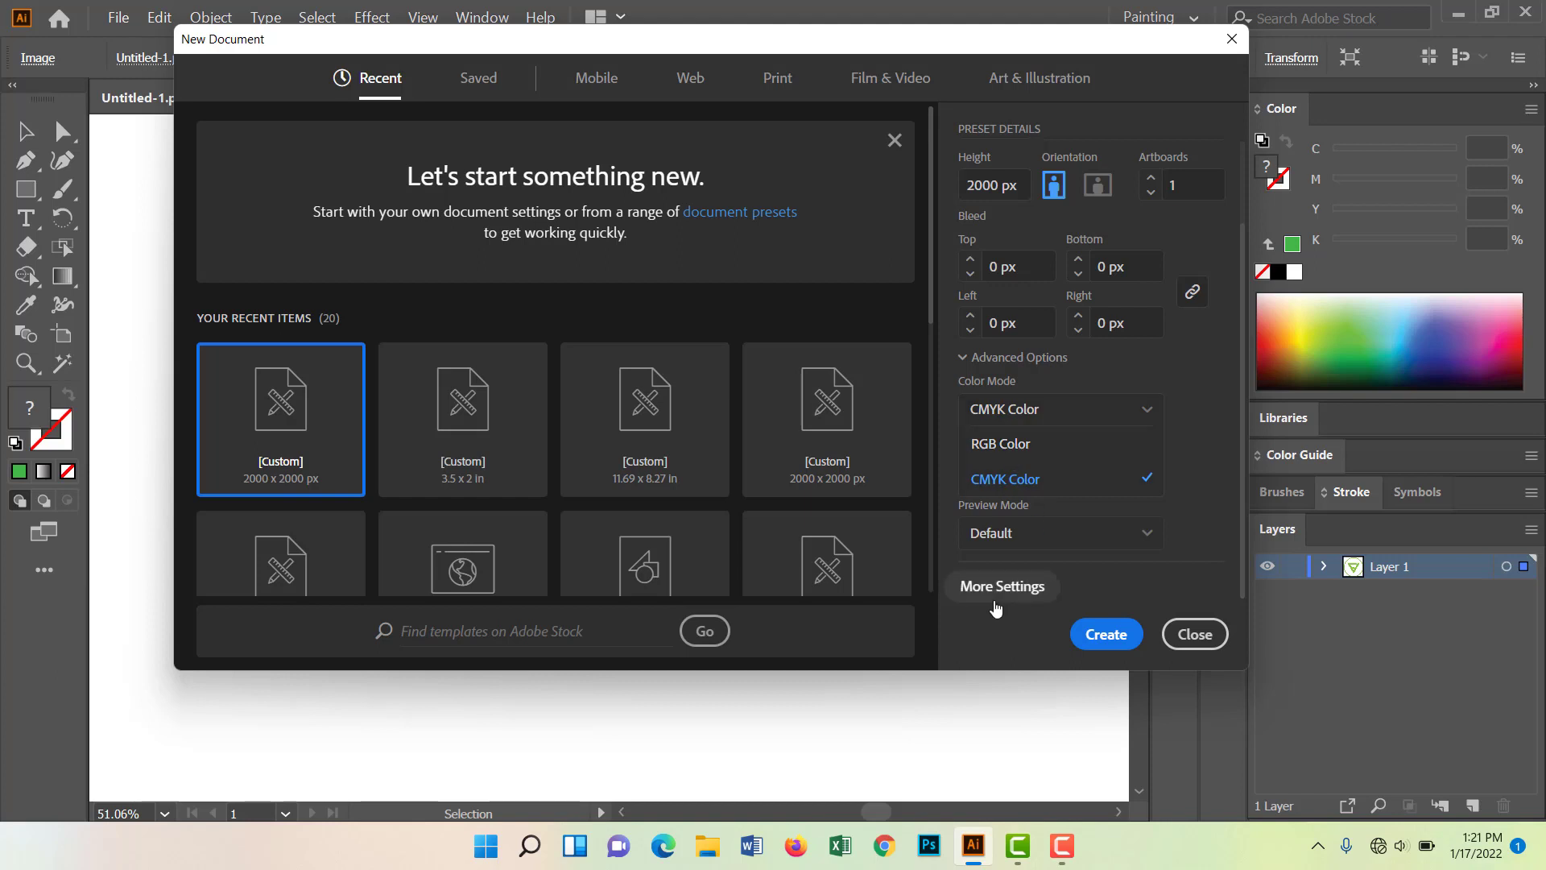
pyautogui.click(1004, 487)
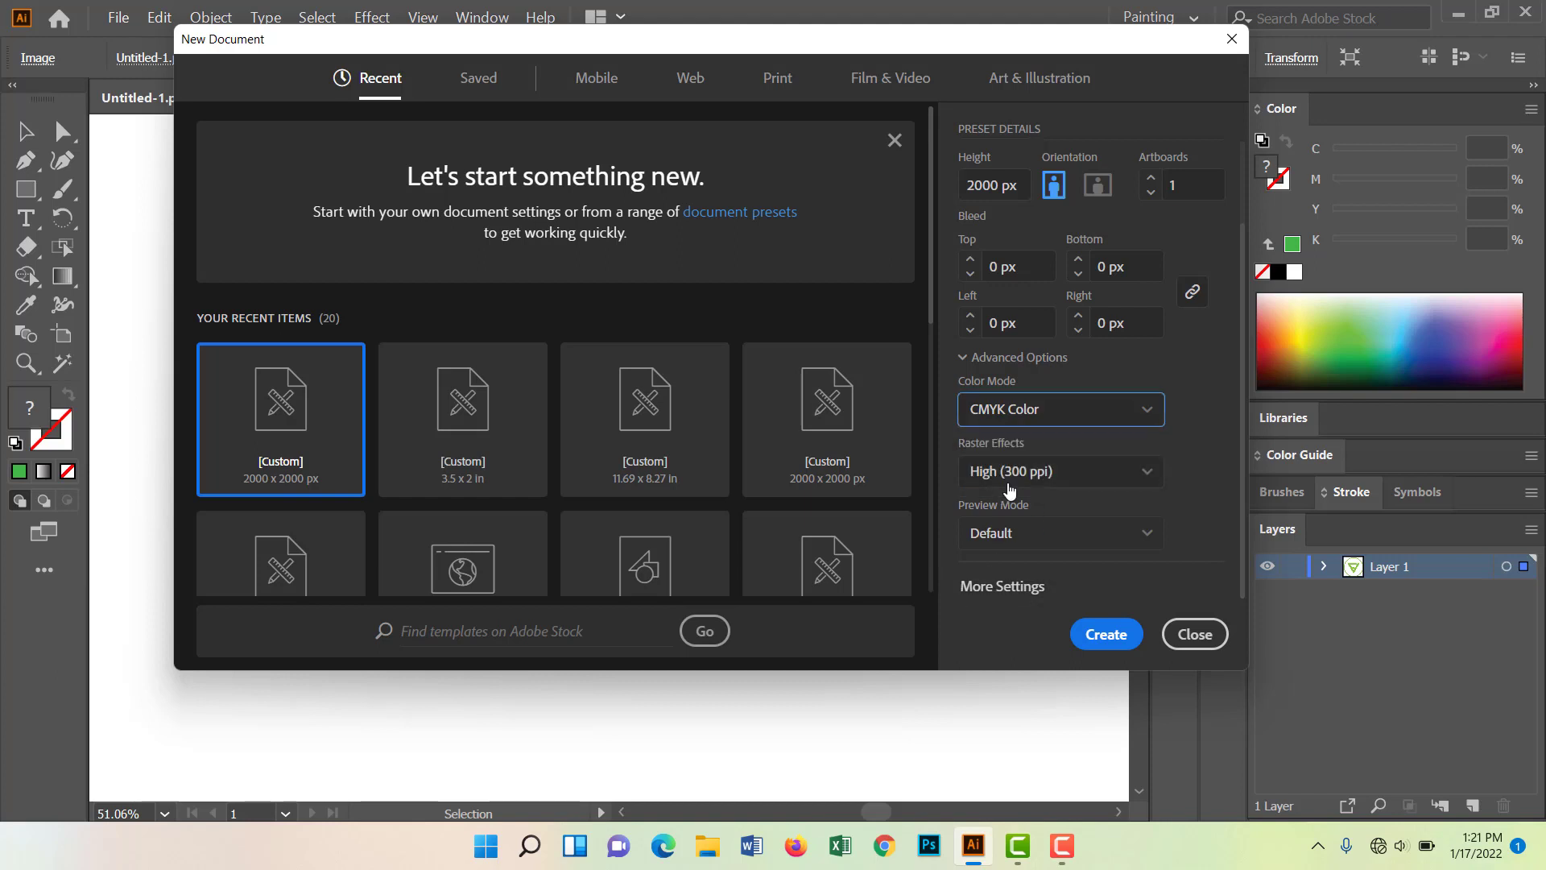
pyautogui.click(1104, 636)
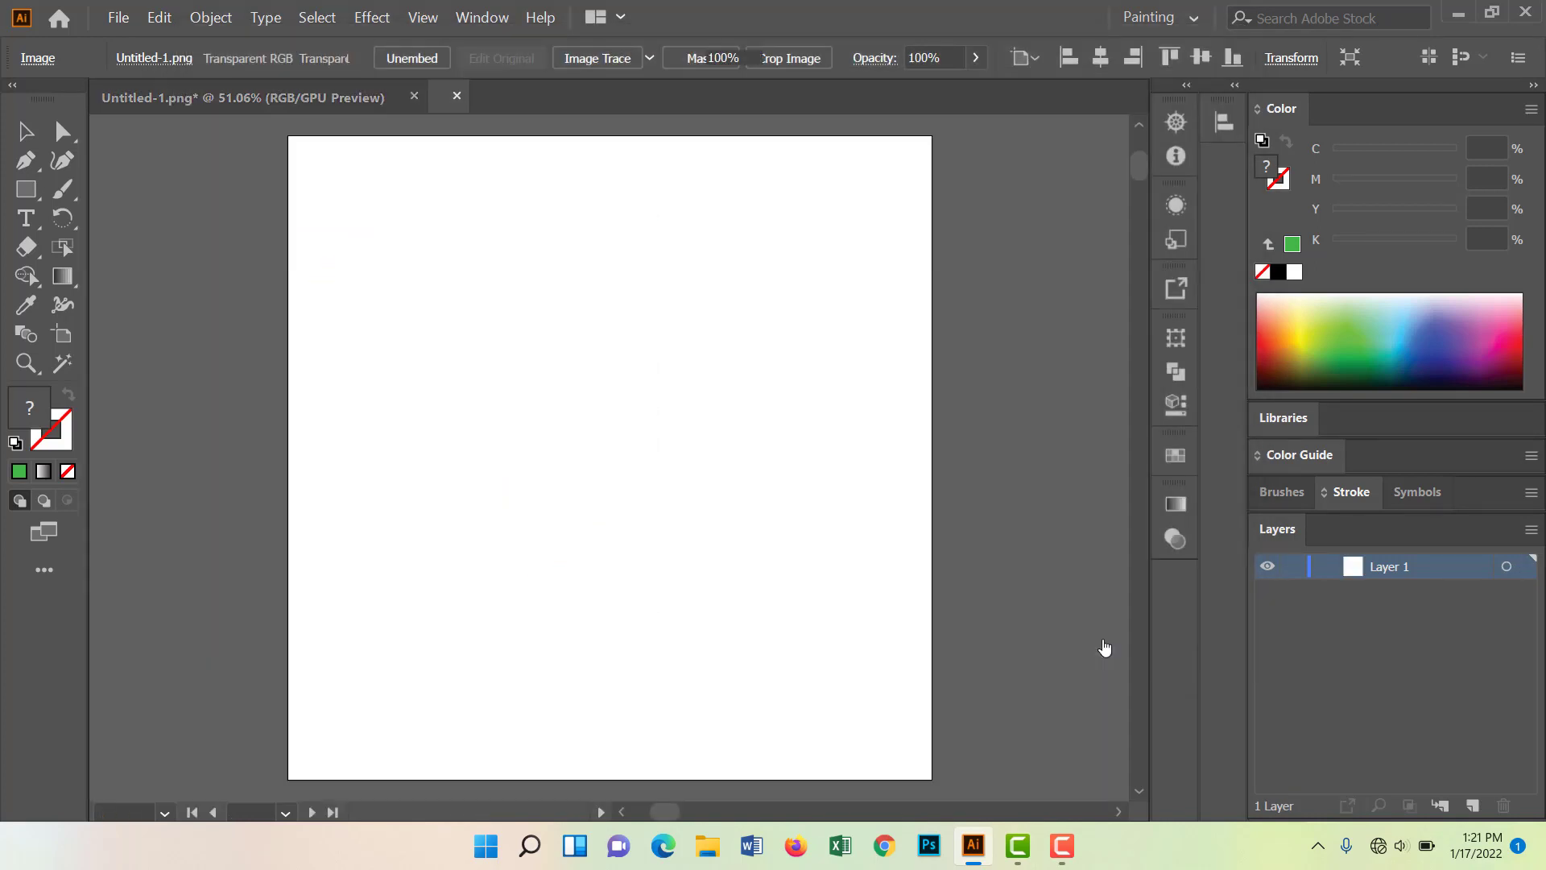
# Set the stroke to none and the fill to green (C 69.02, M 0, Y 100, K 0)
pyautogui.click(68, 452)
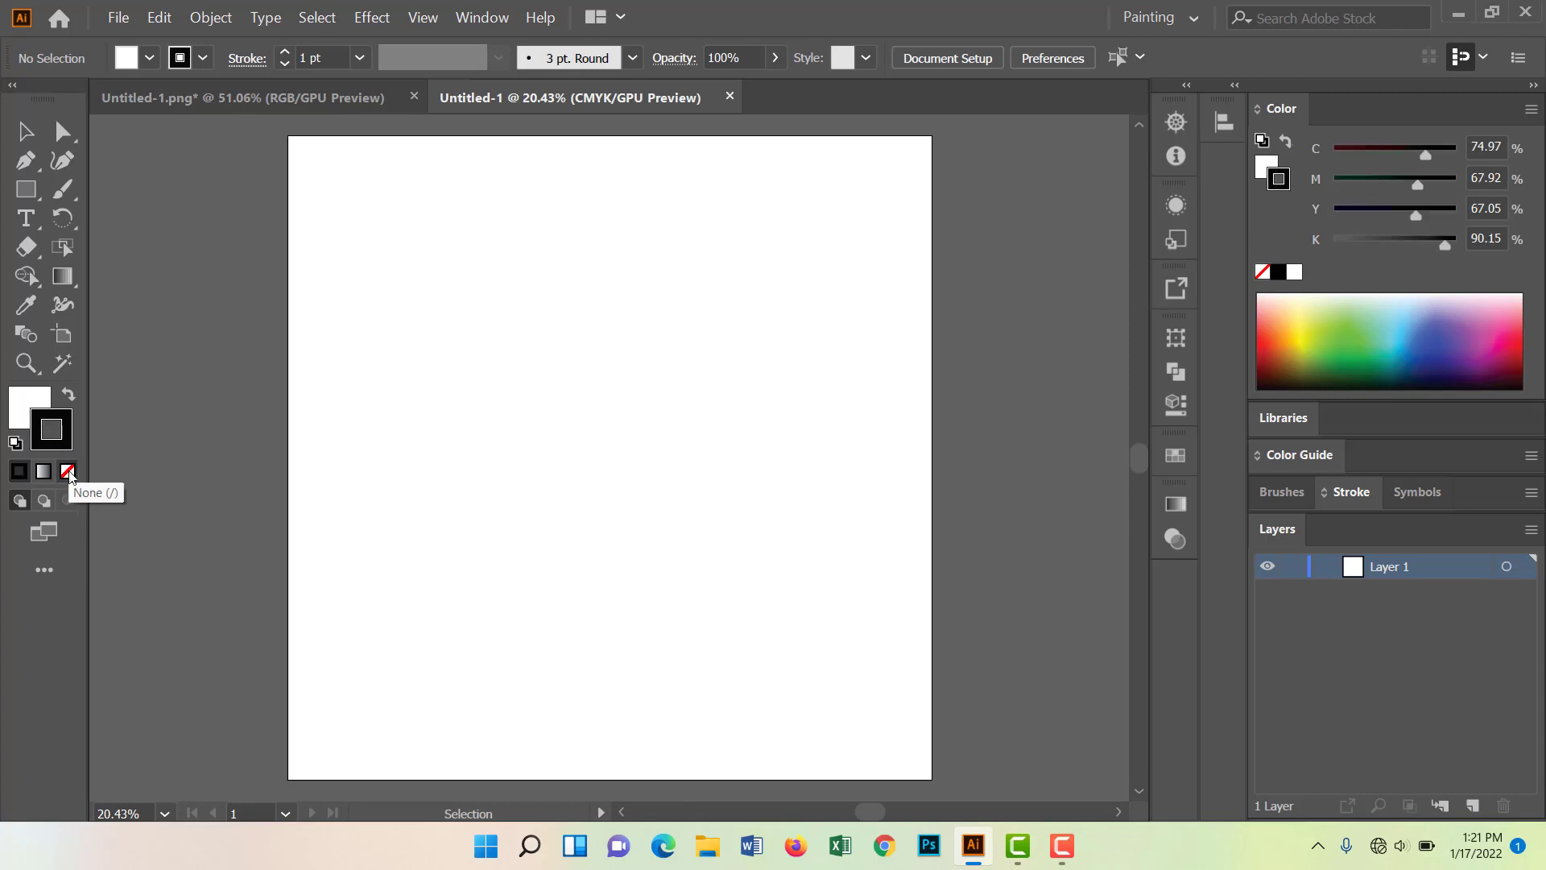
pyautogui.click(68, 471)
pyautogui.click(40, 400)
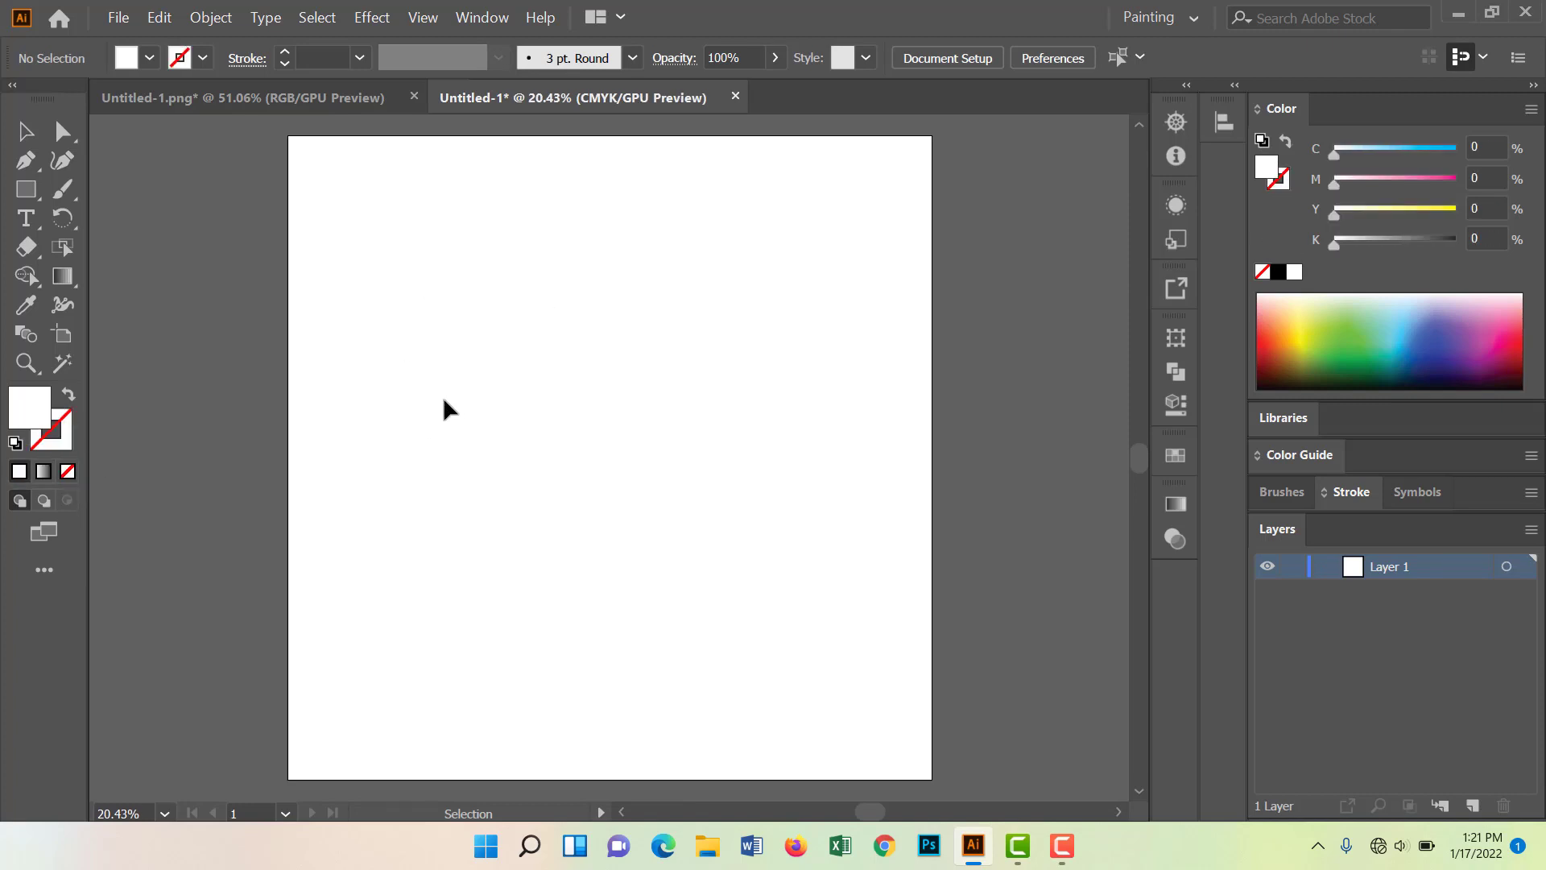
pyautogui.click(1342, 337)
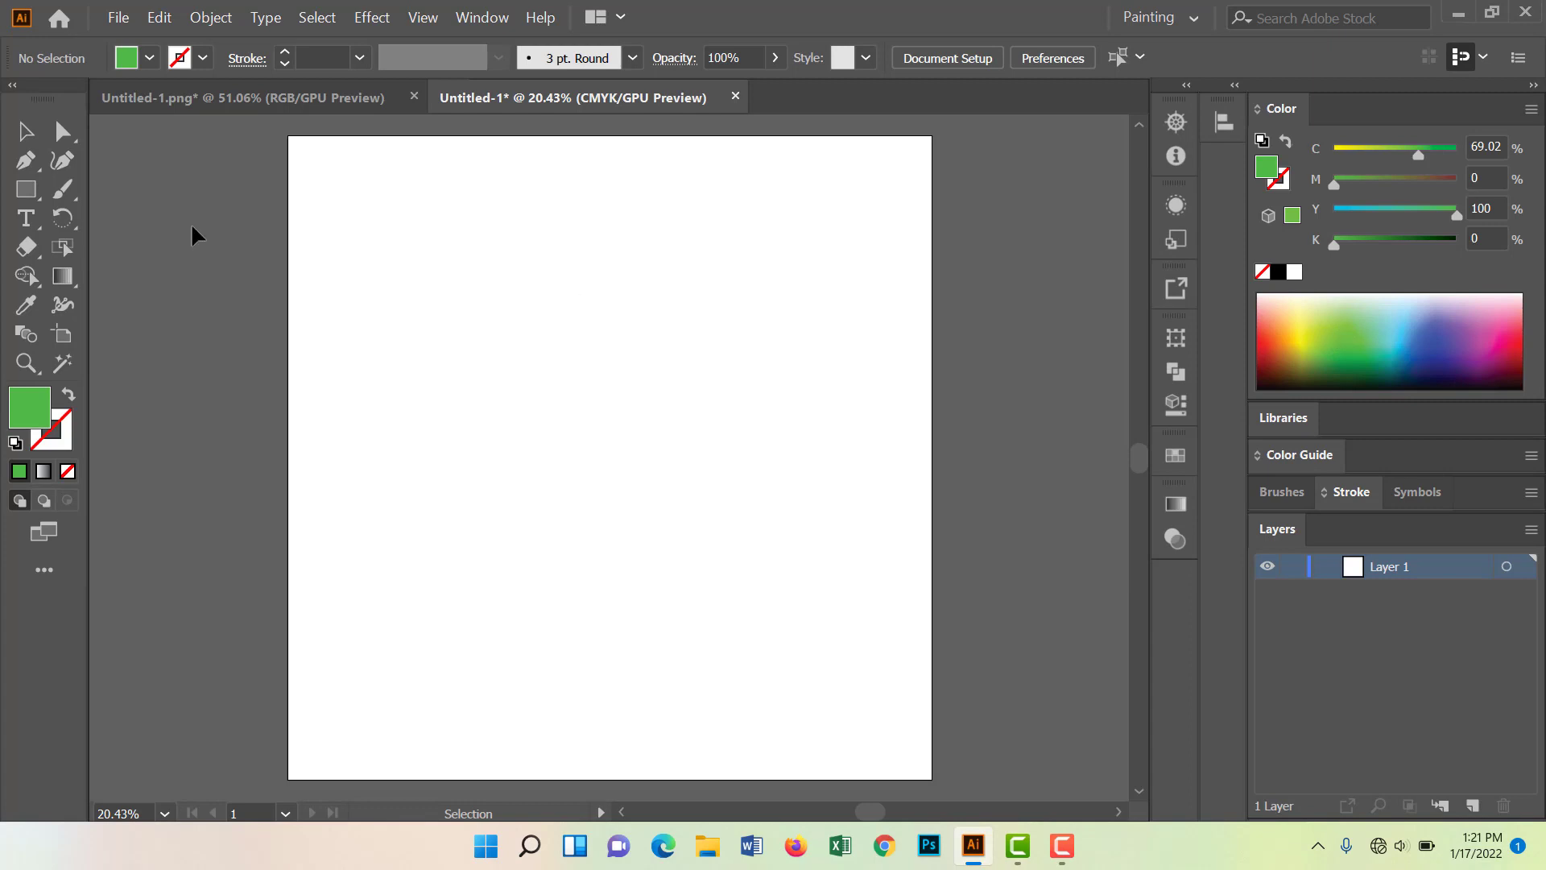
# Create a three-sided polygon with a 200 px radius above the center of the artboard
pyautogui.click(25, 193)
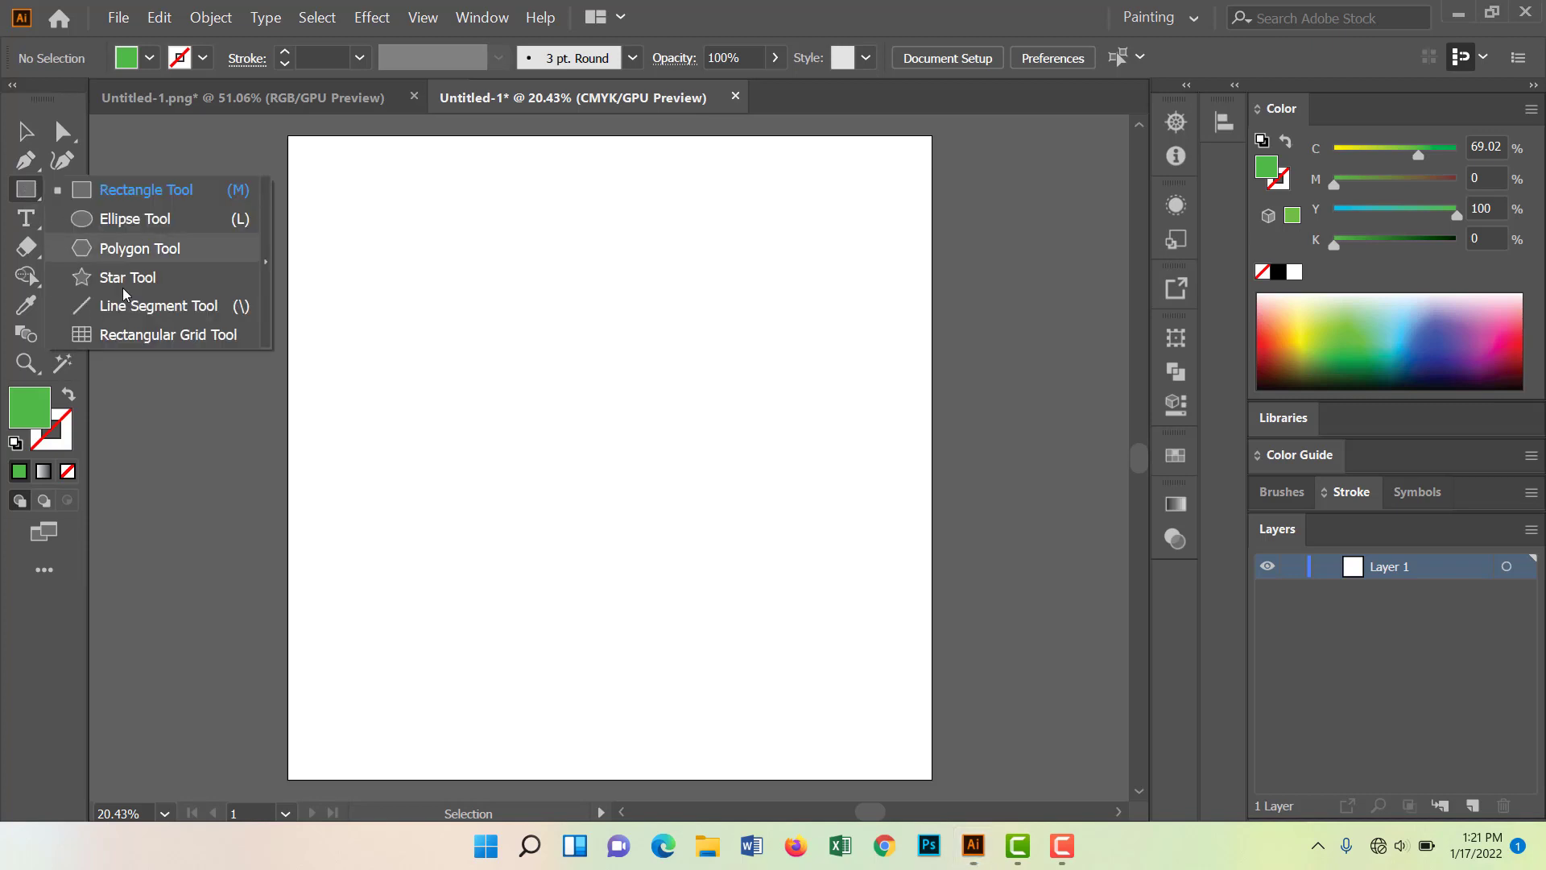
pyautogui.click(127, 250)
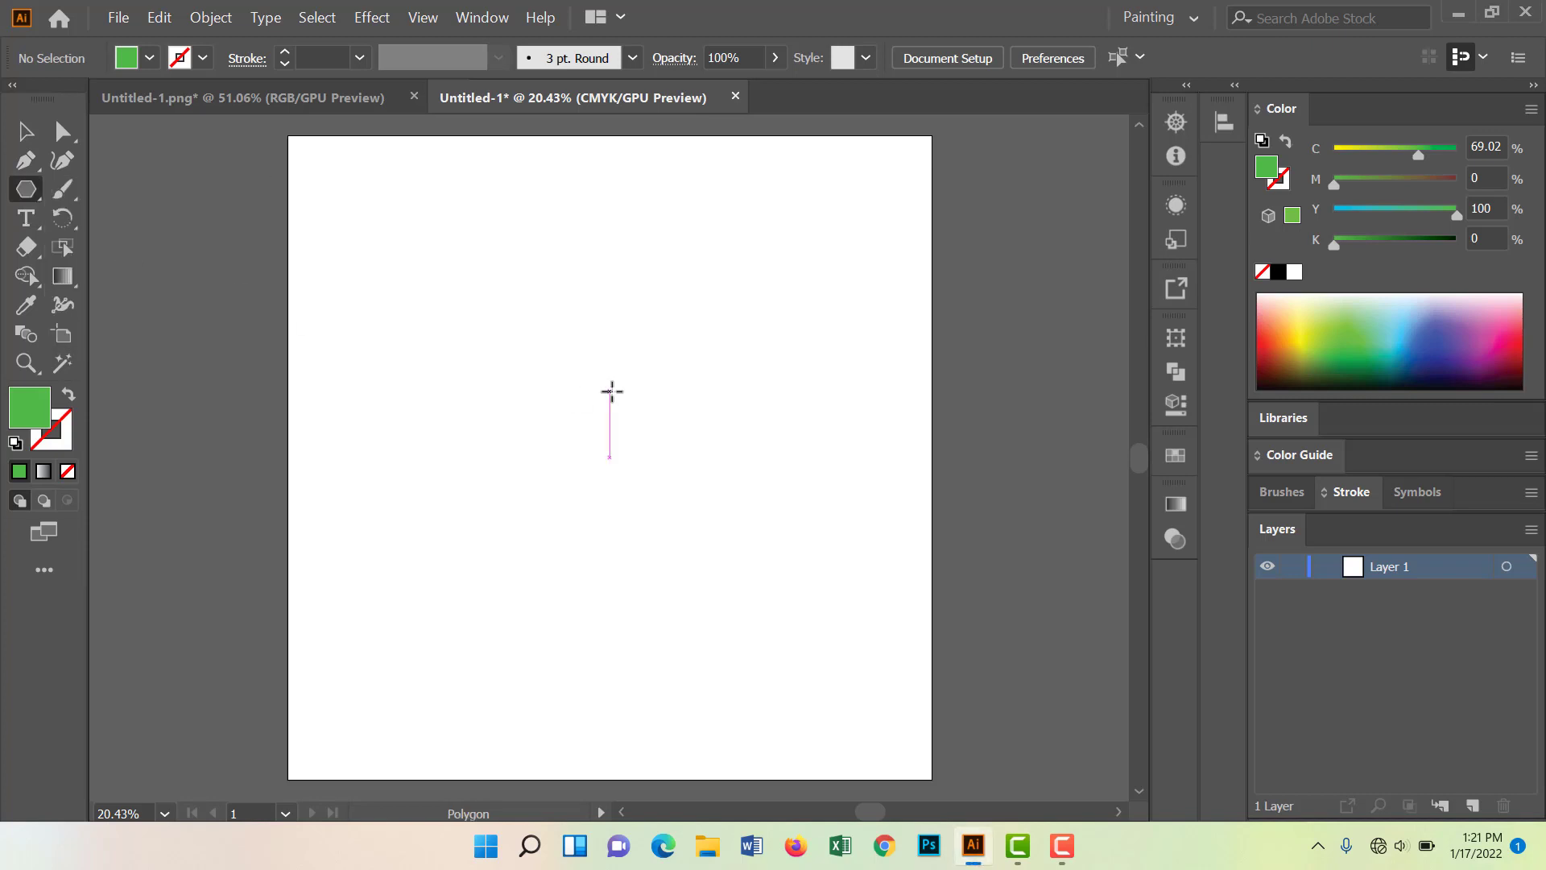
pyautogui.click(612, 392)
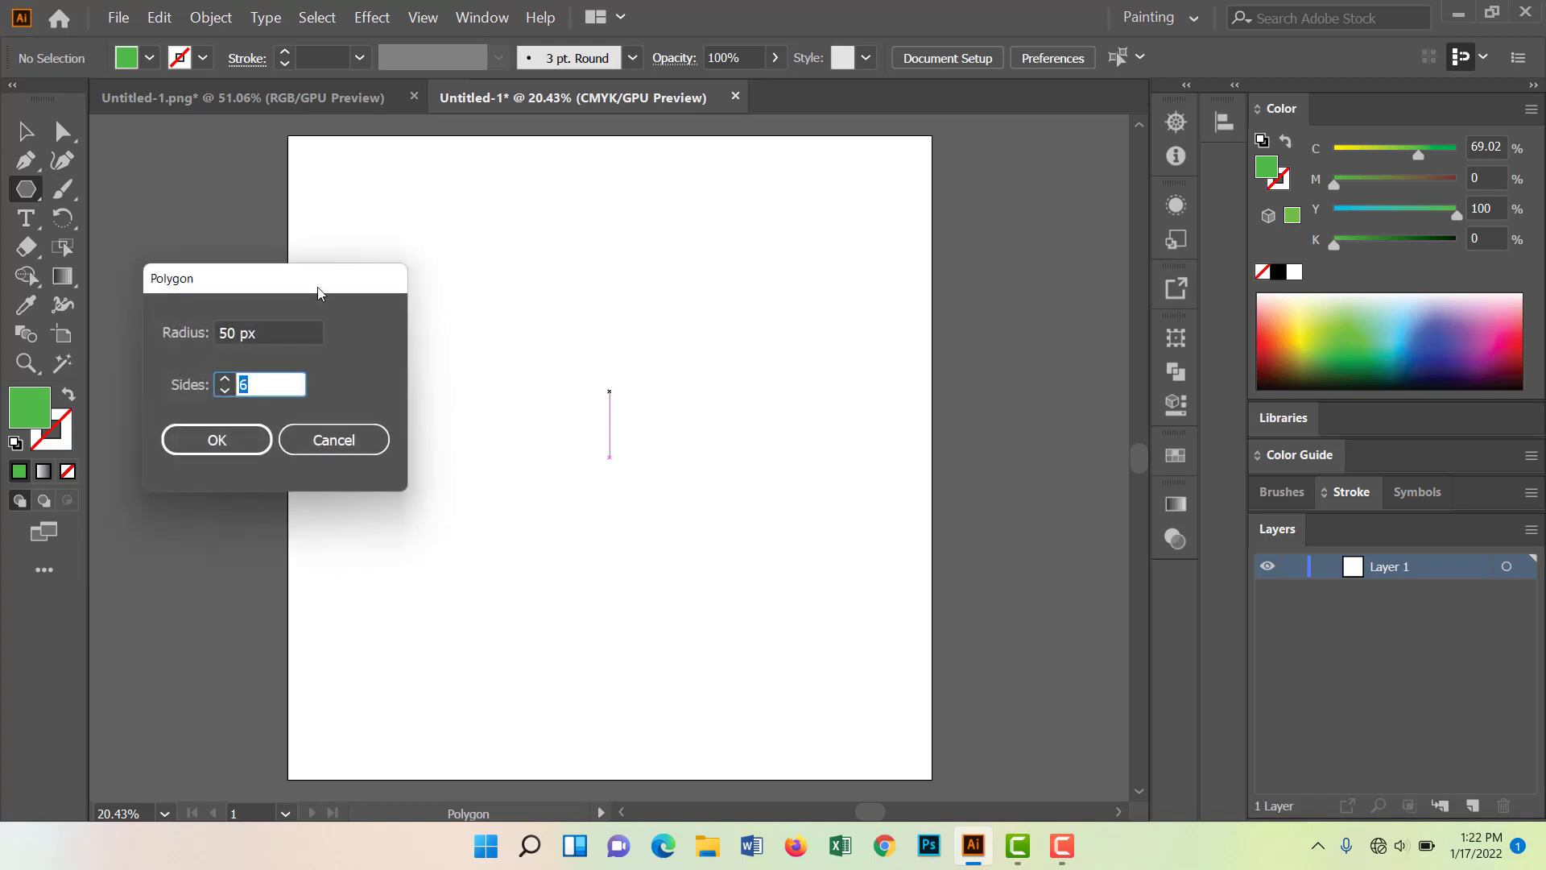
pyautogui.moveTo(320, 290); pyautogui.dragTo(632, 328)
pyautogui.hotkey('shift', 'Tab')
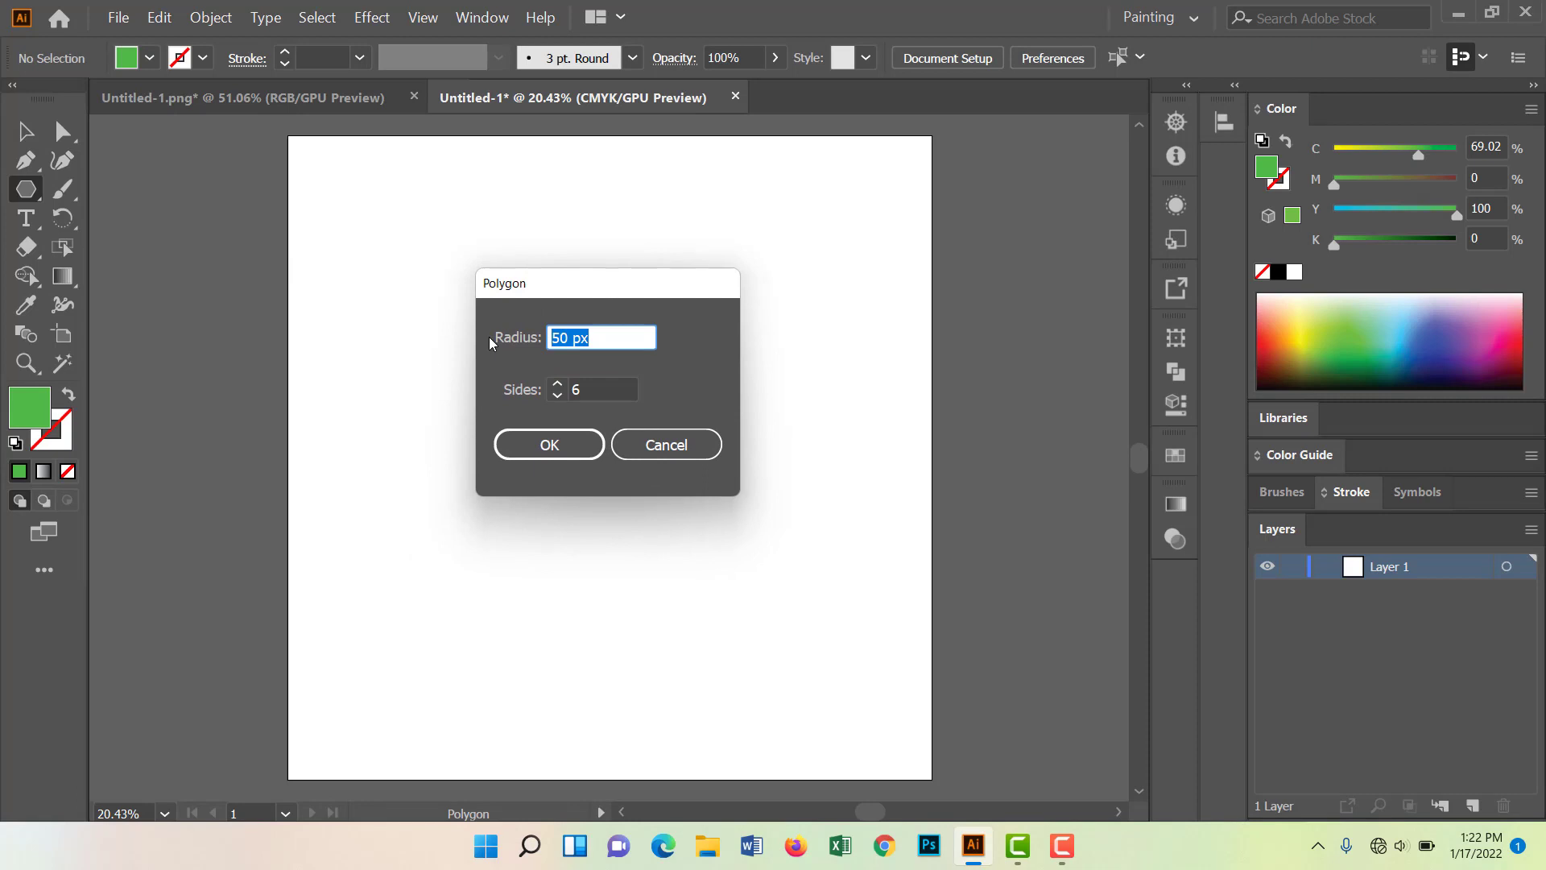
pyautogui.write('200')
pyautogui.click(609, 389)
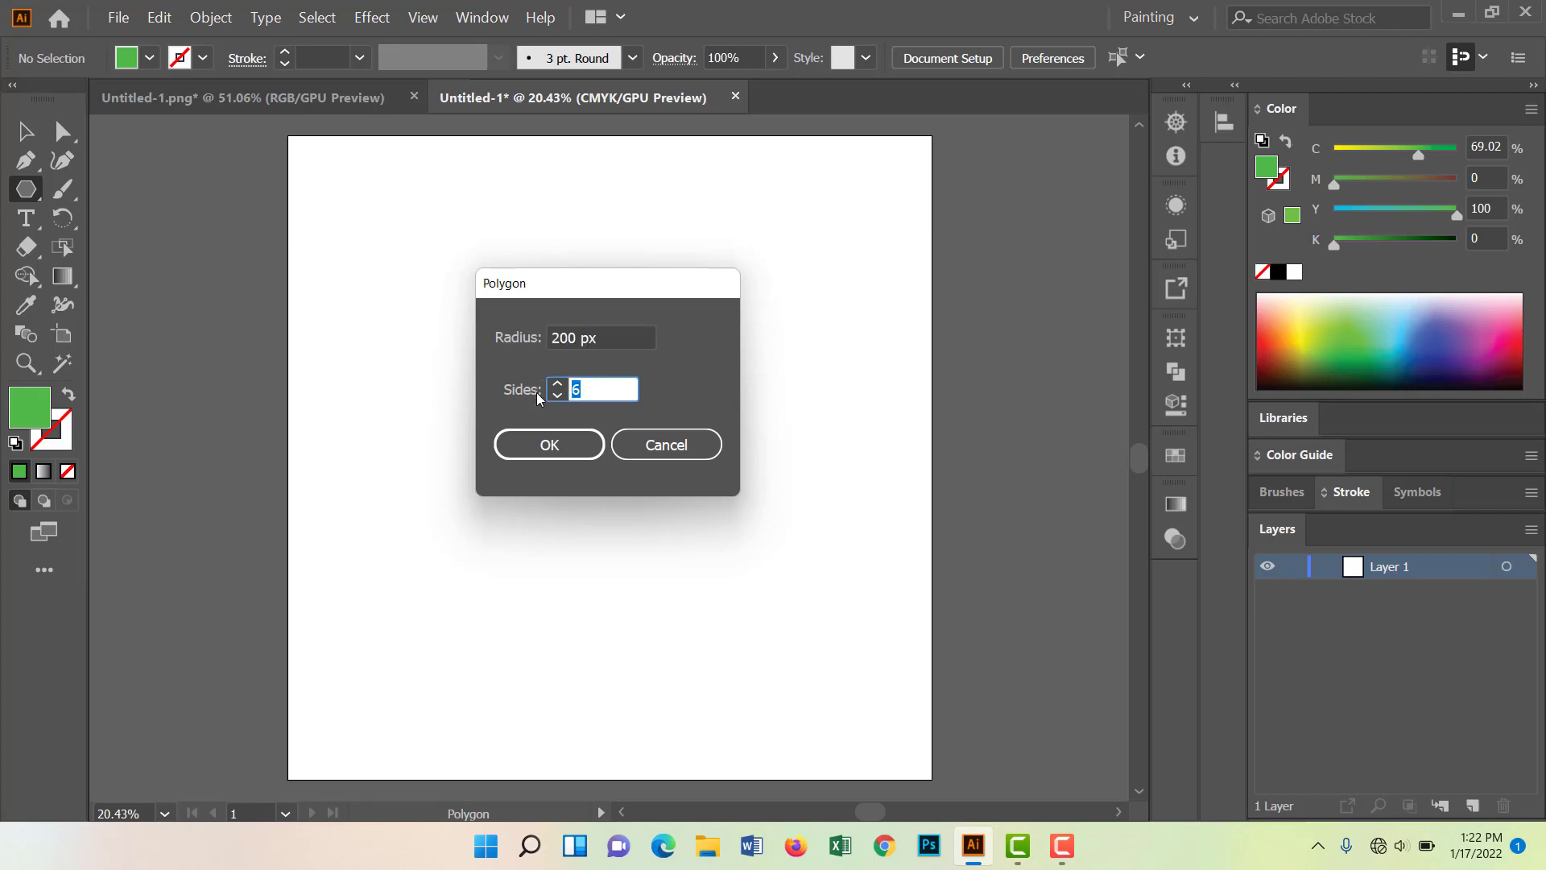
pyautogui.write('3')
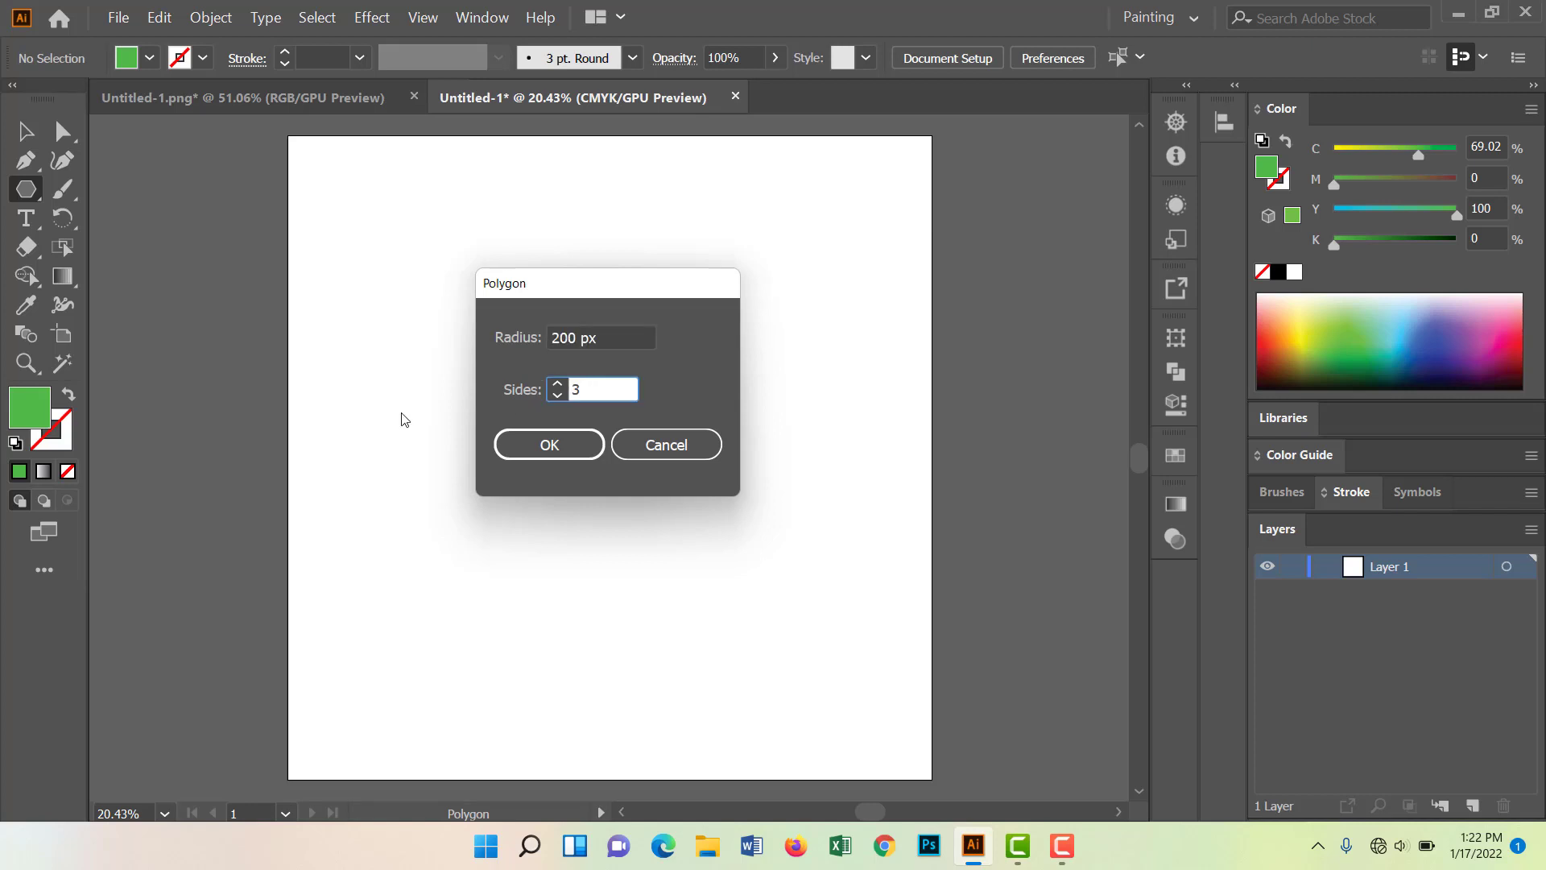
pyautogui.click(552, 447)
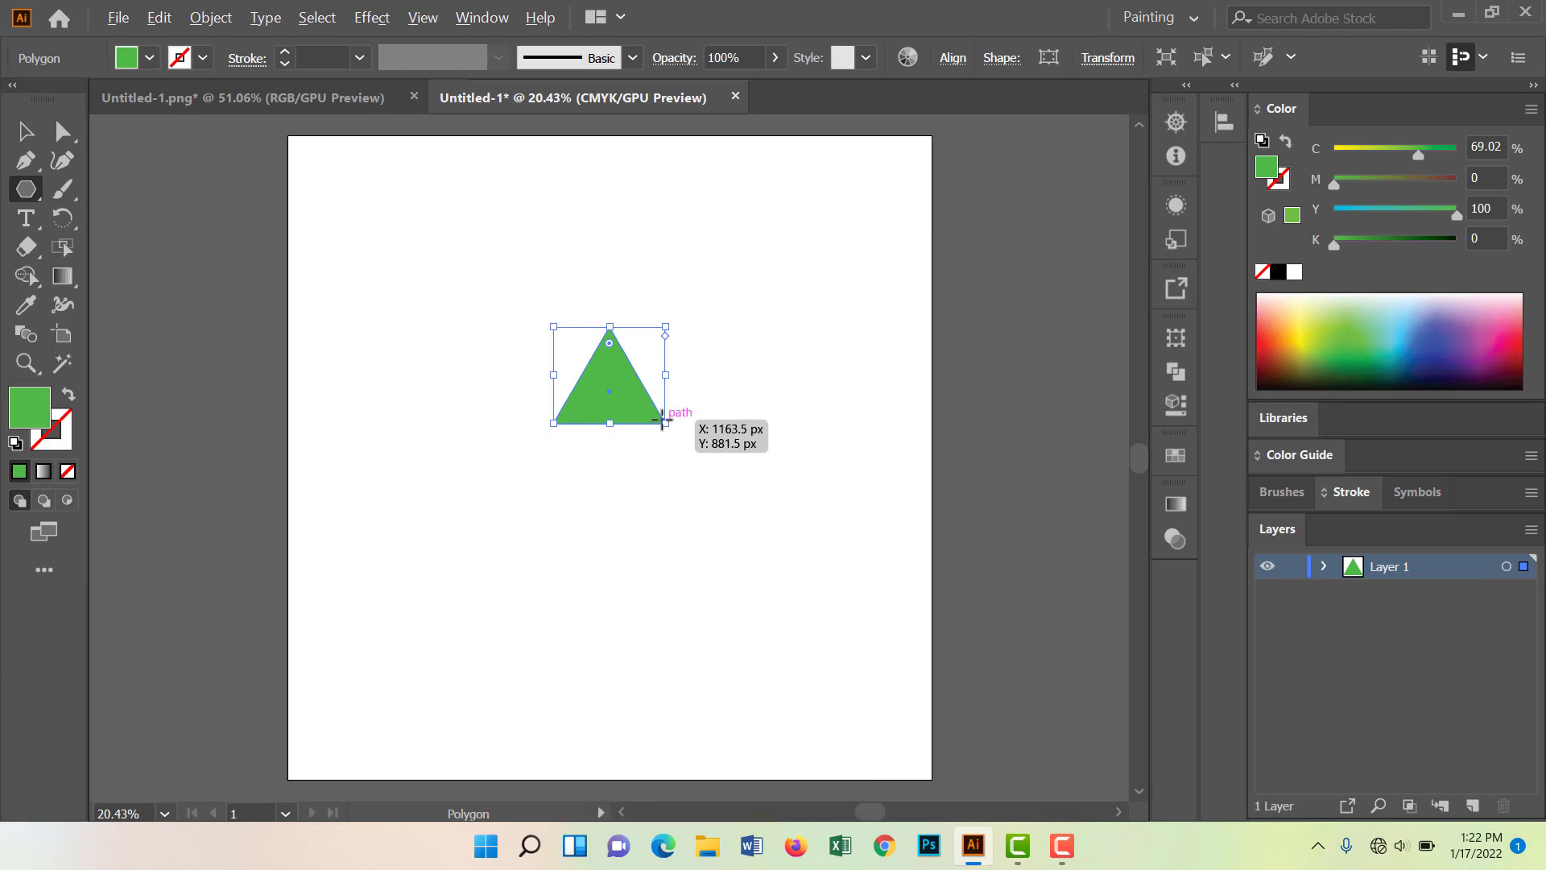
# Scale the triangle up proportionally to almost three times its size and move it slightly down on the artboard
pyautogui.moveTo(663, 425); pyautogui.dragTo(768, 552)
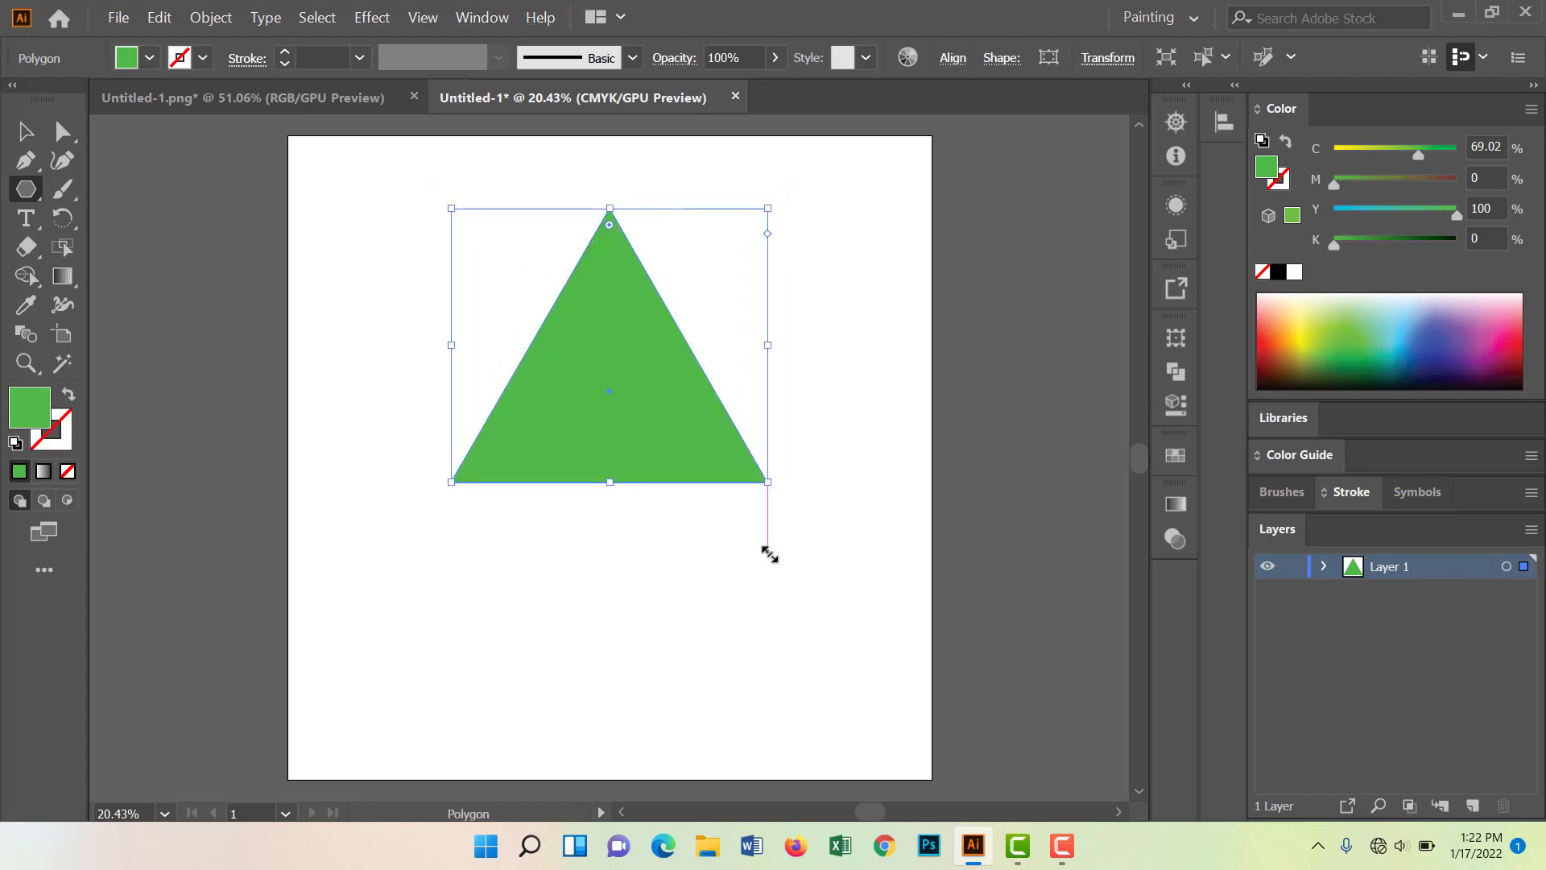
pyautogui.click(25, 134)
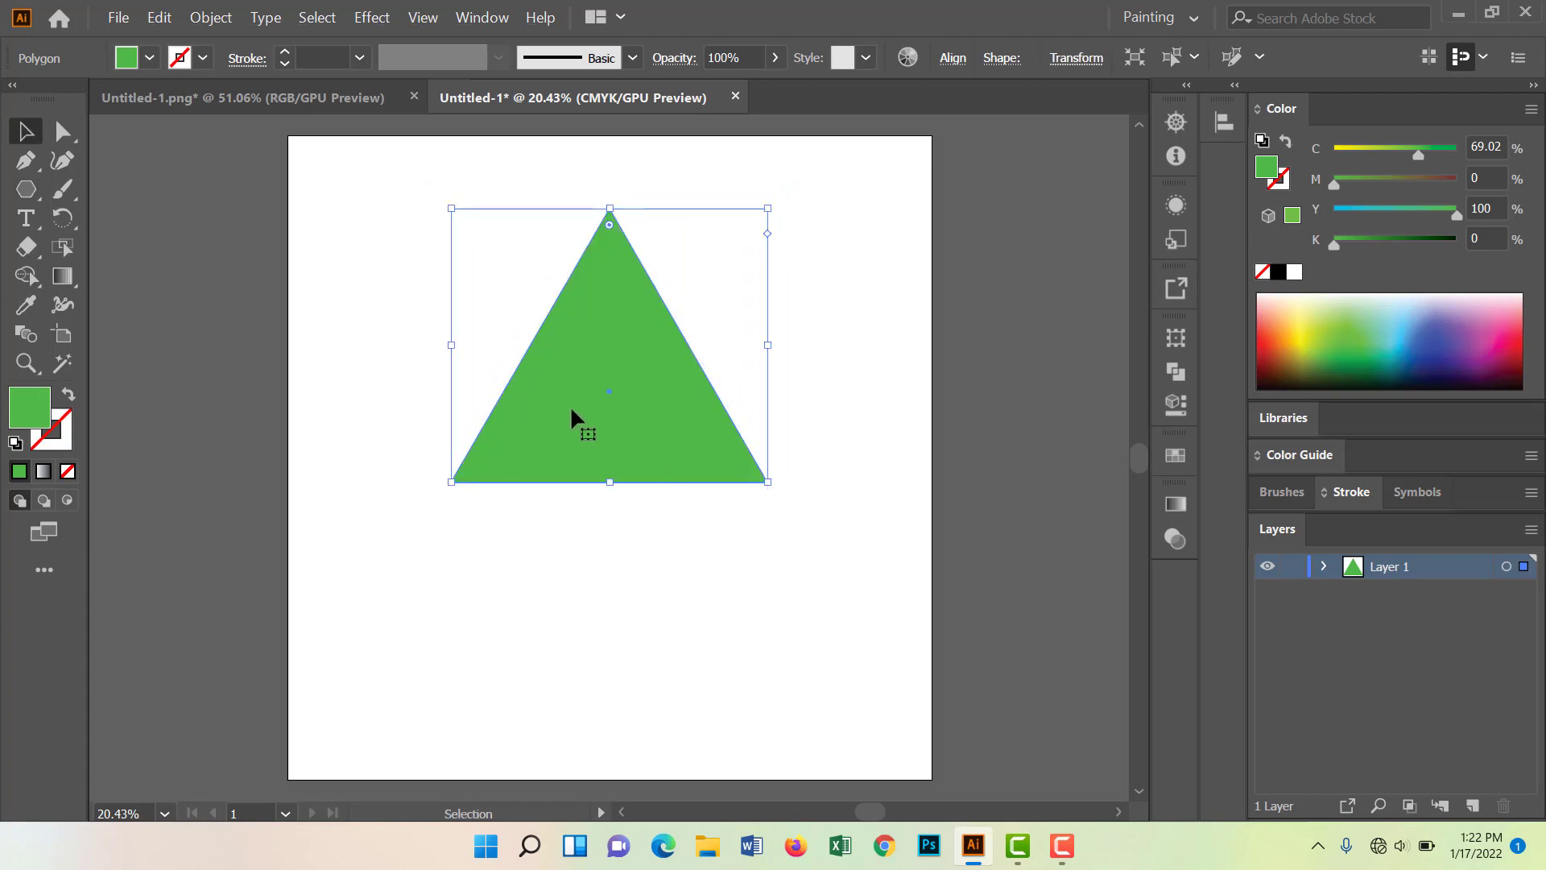
pyautogui.moveTo(572, 411); pyautogui.dragTo(581, 438)
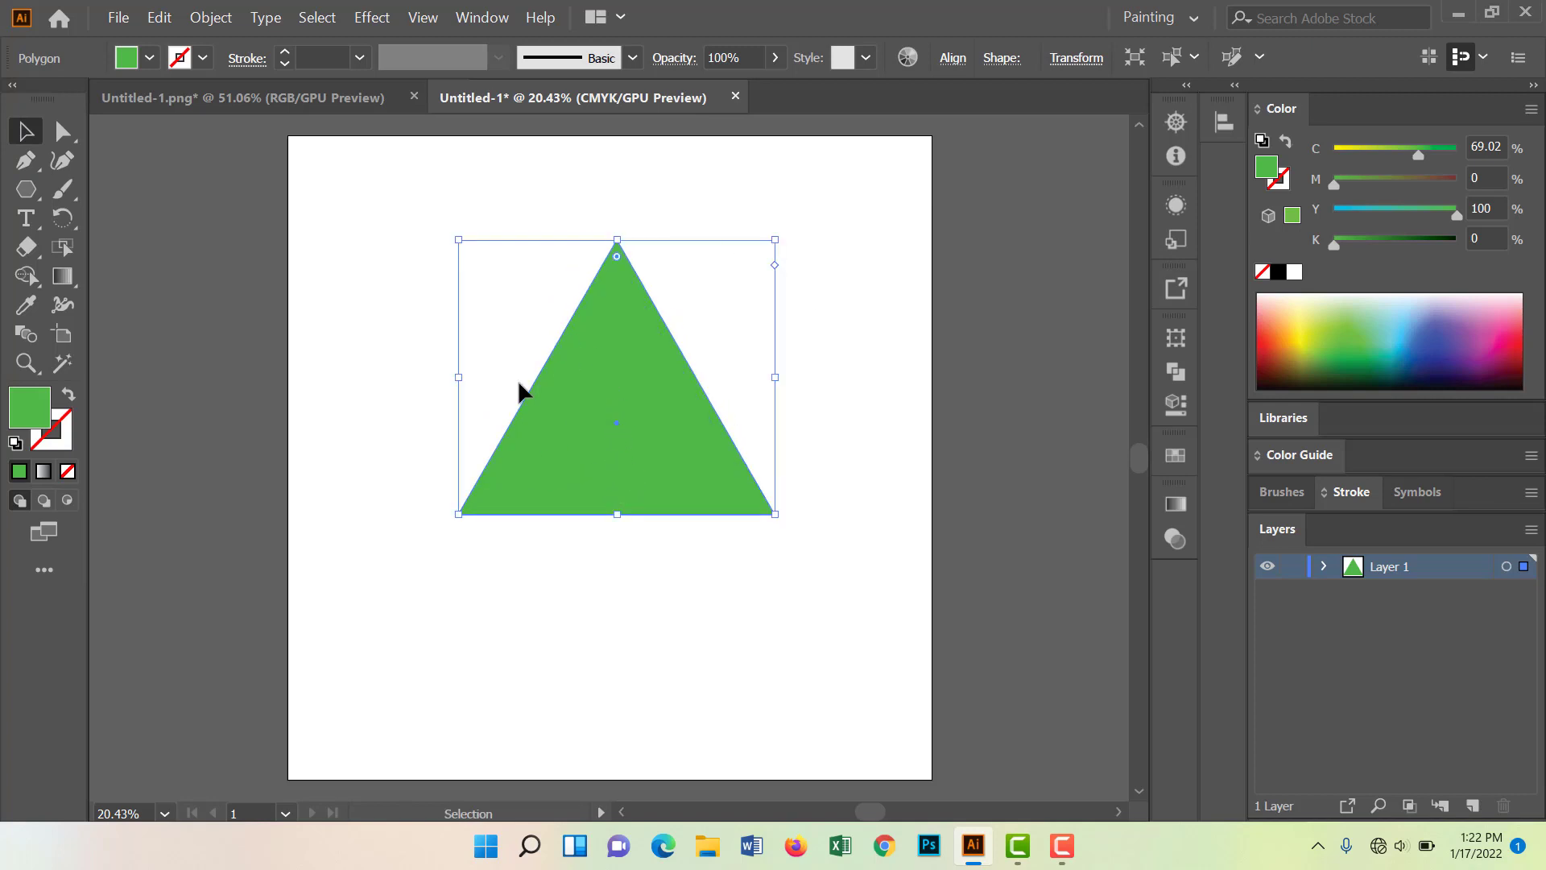
# Duplicate the triangle in place and scale the copy down about its center to roughly 60 percent
pyautogui.click(159, 17)
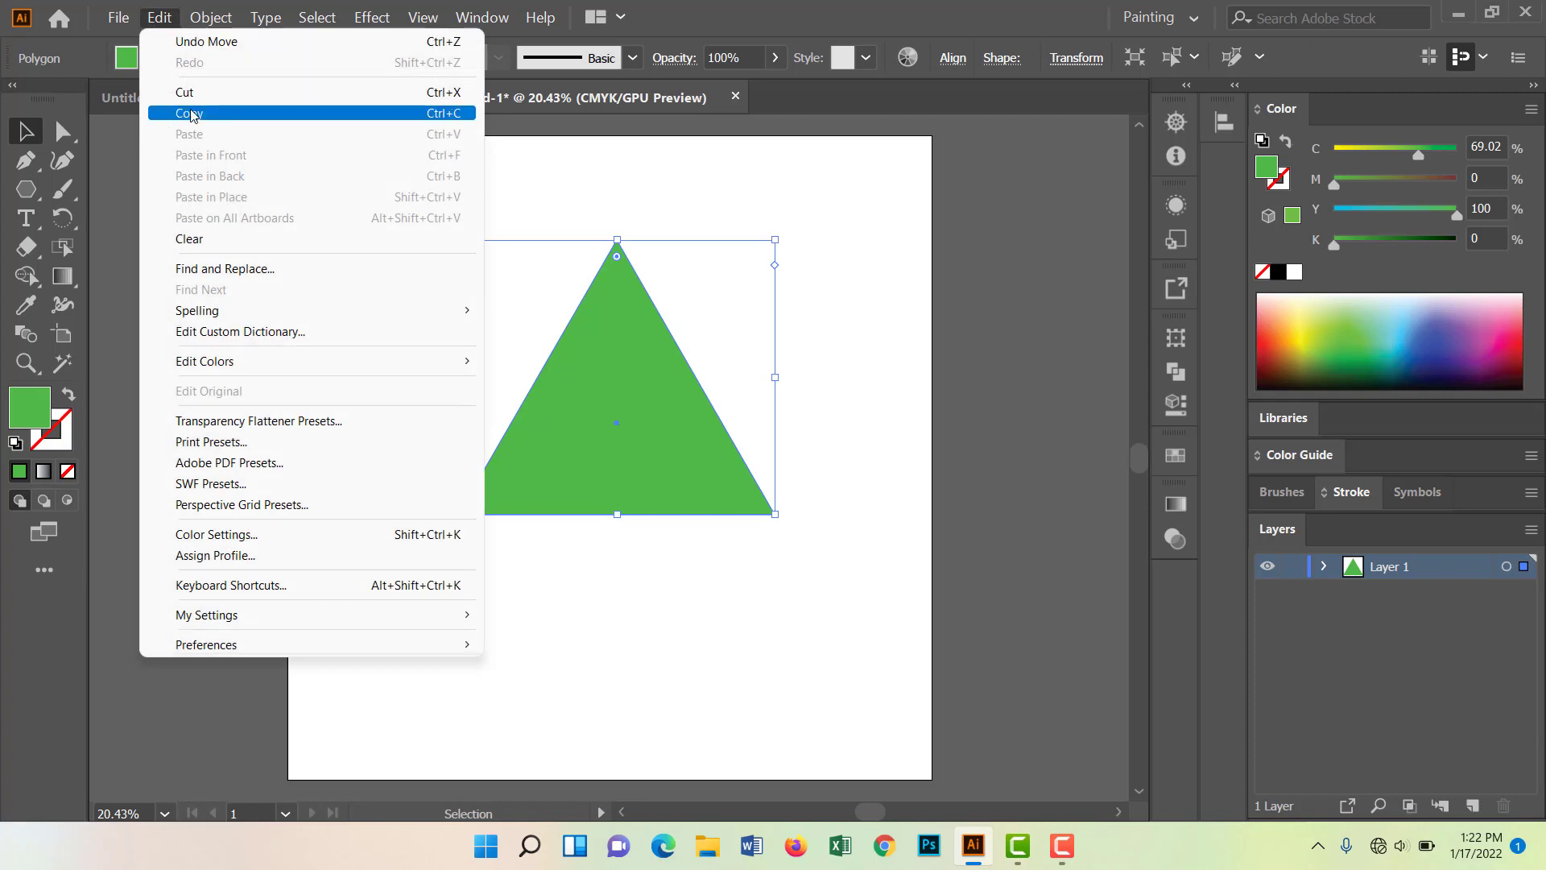
pyautogui.click(193, 116)
pyautogui.click(159, 17)
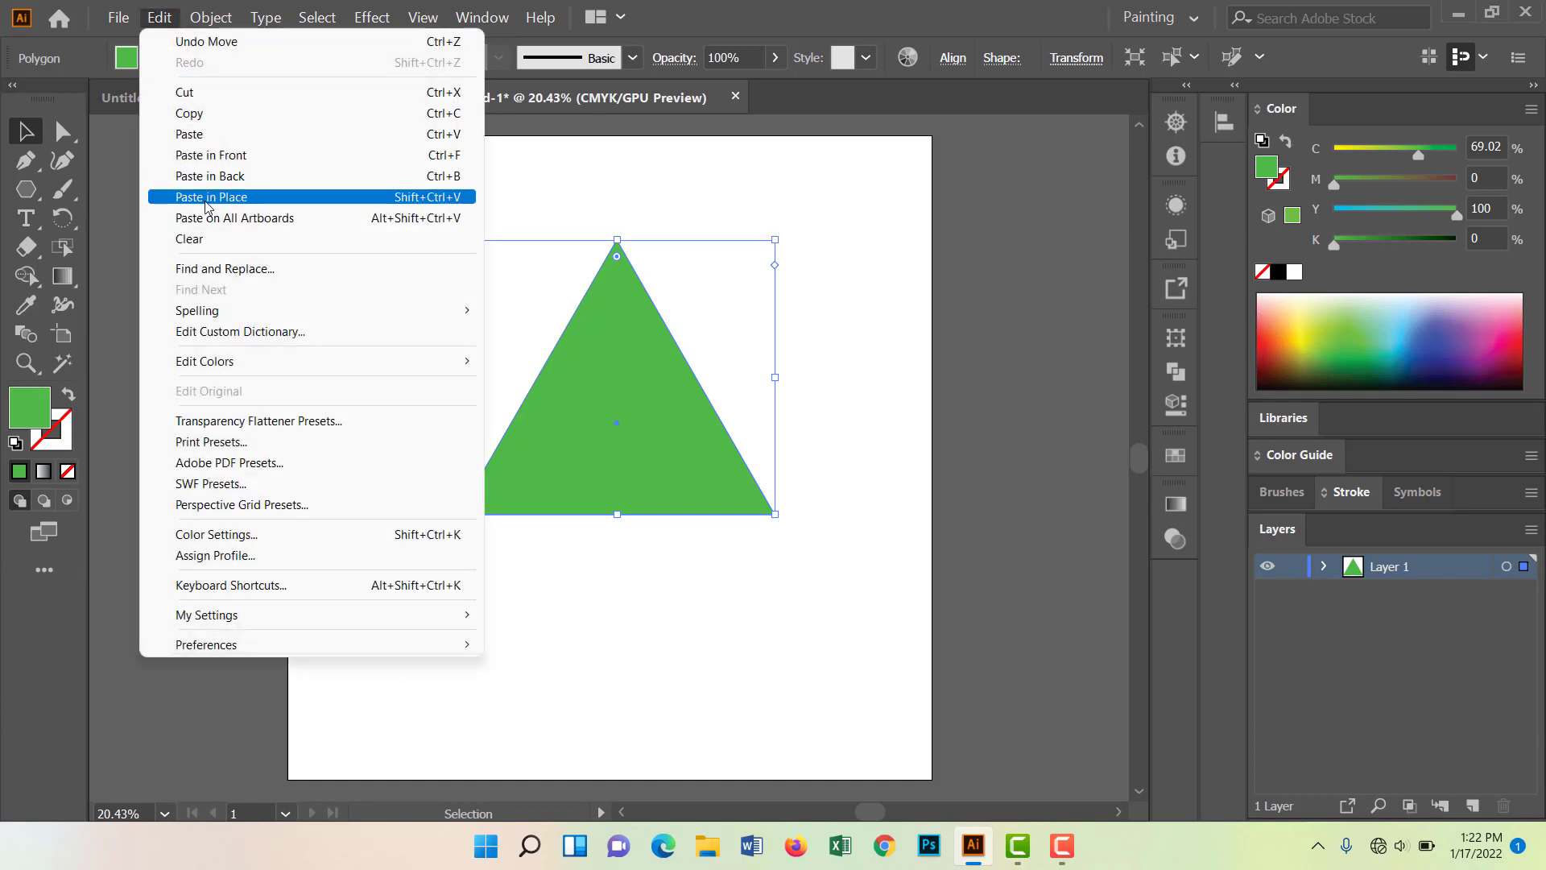
pyautogui.click(211, 199)
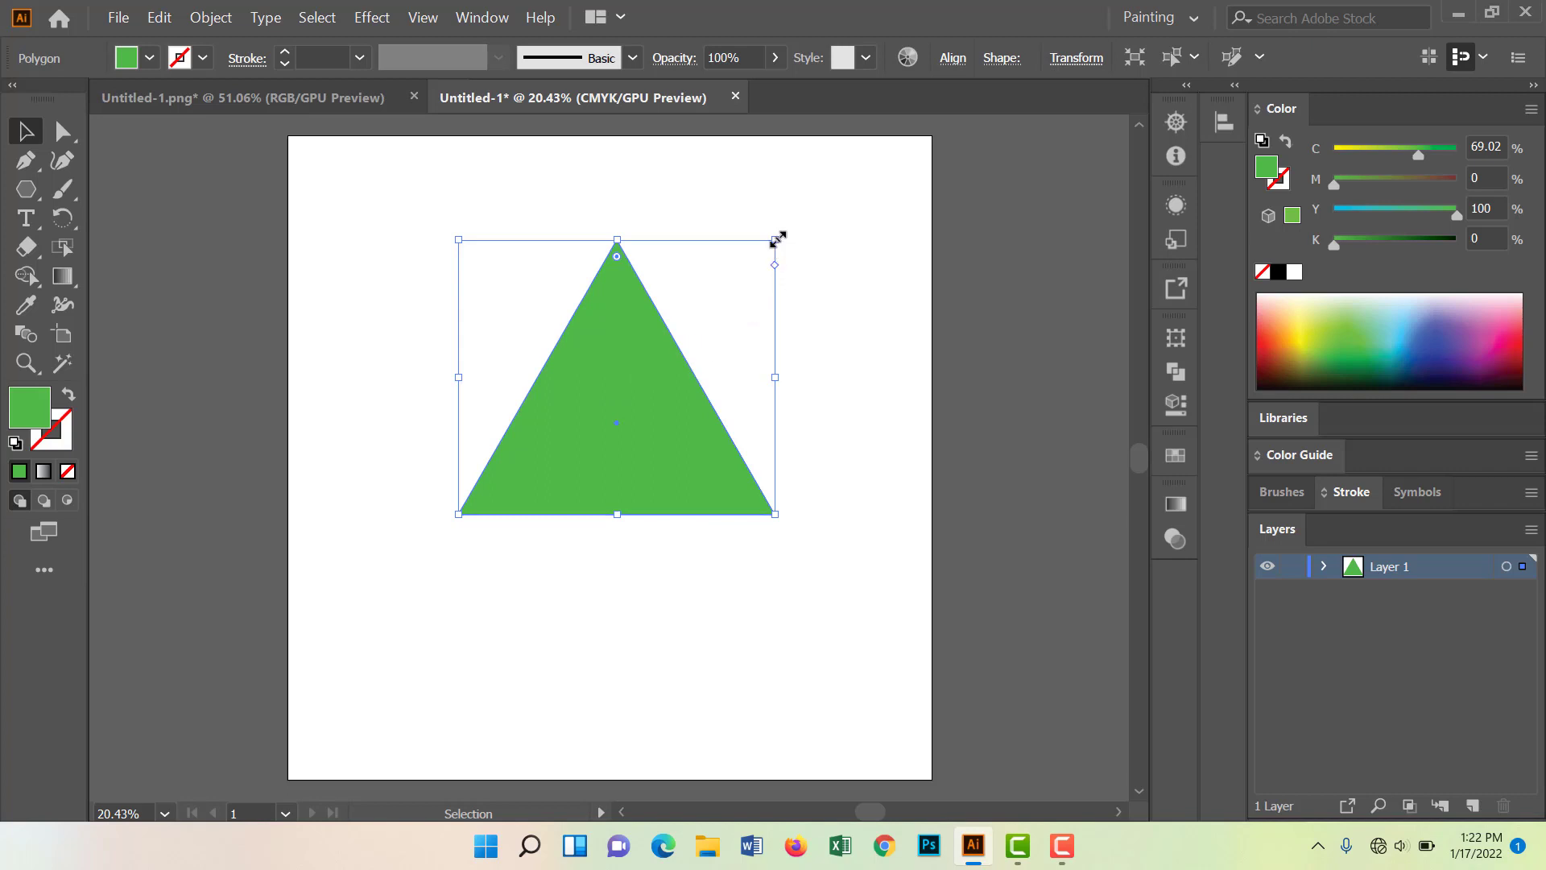
pyautogui.moveTo(777, 237); pyautogui.dragTo(735, 296)
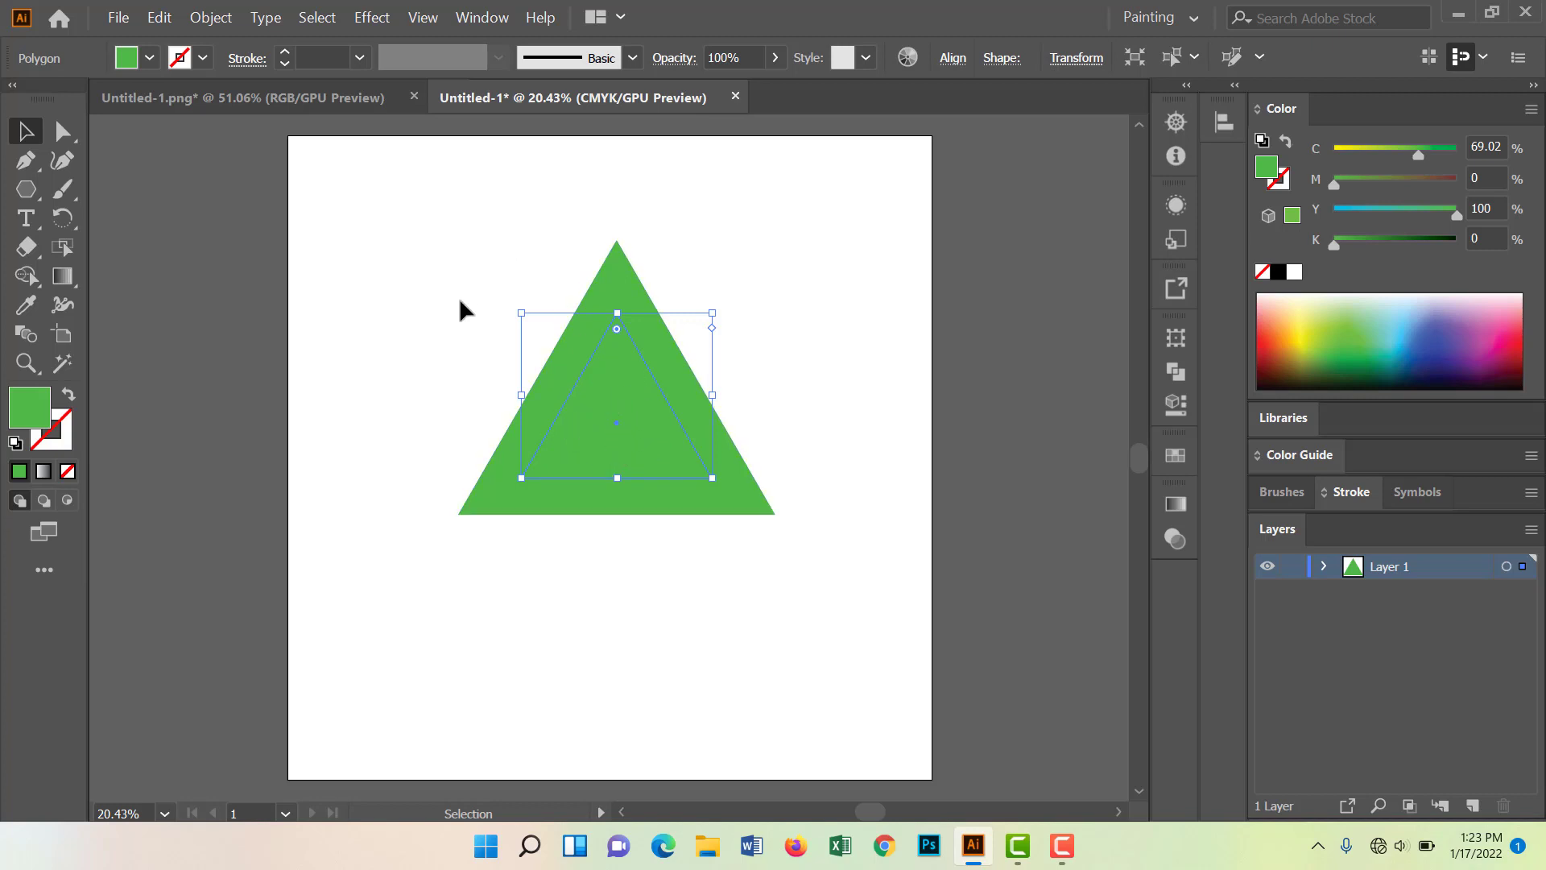
# Cut the inner triangle out of the larger one with the Shape Builder tool, leaving a hollow triangle
pyautogui.moveTo(413, 237); pyautogui.dragTo(829, 596)
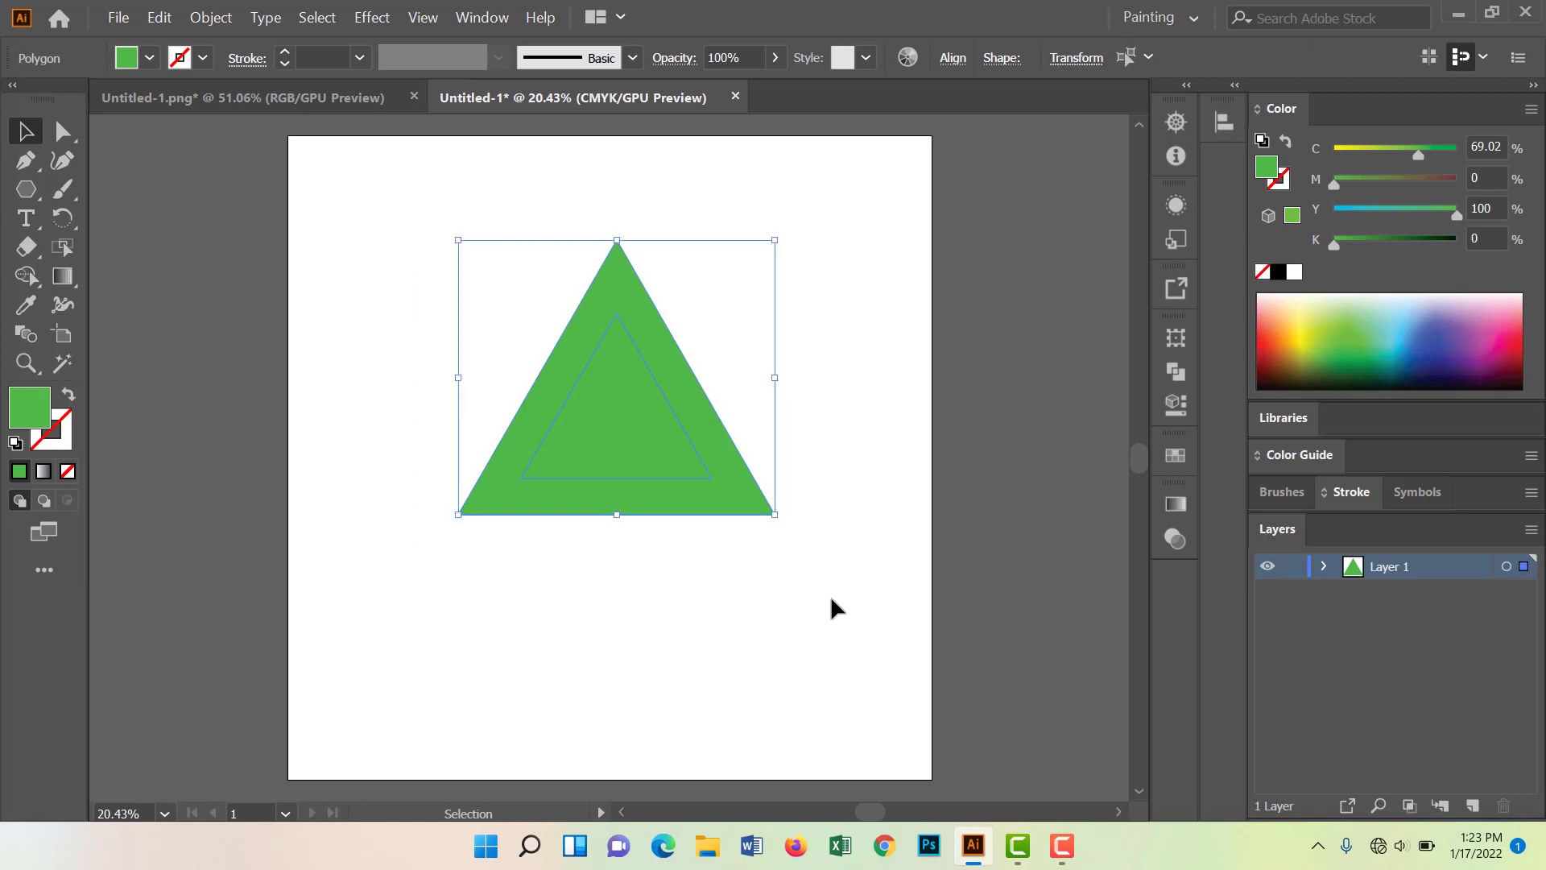
pyautogui.click(26, 279)
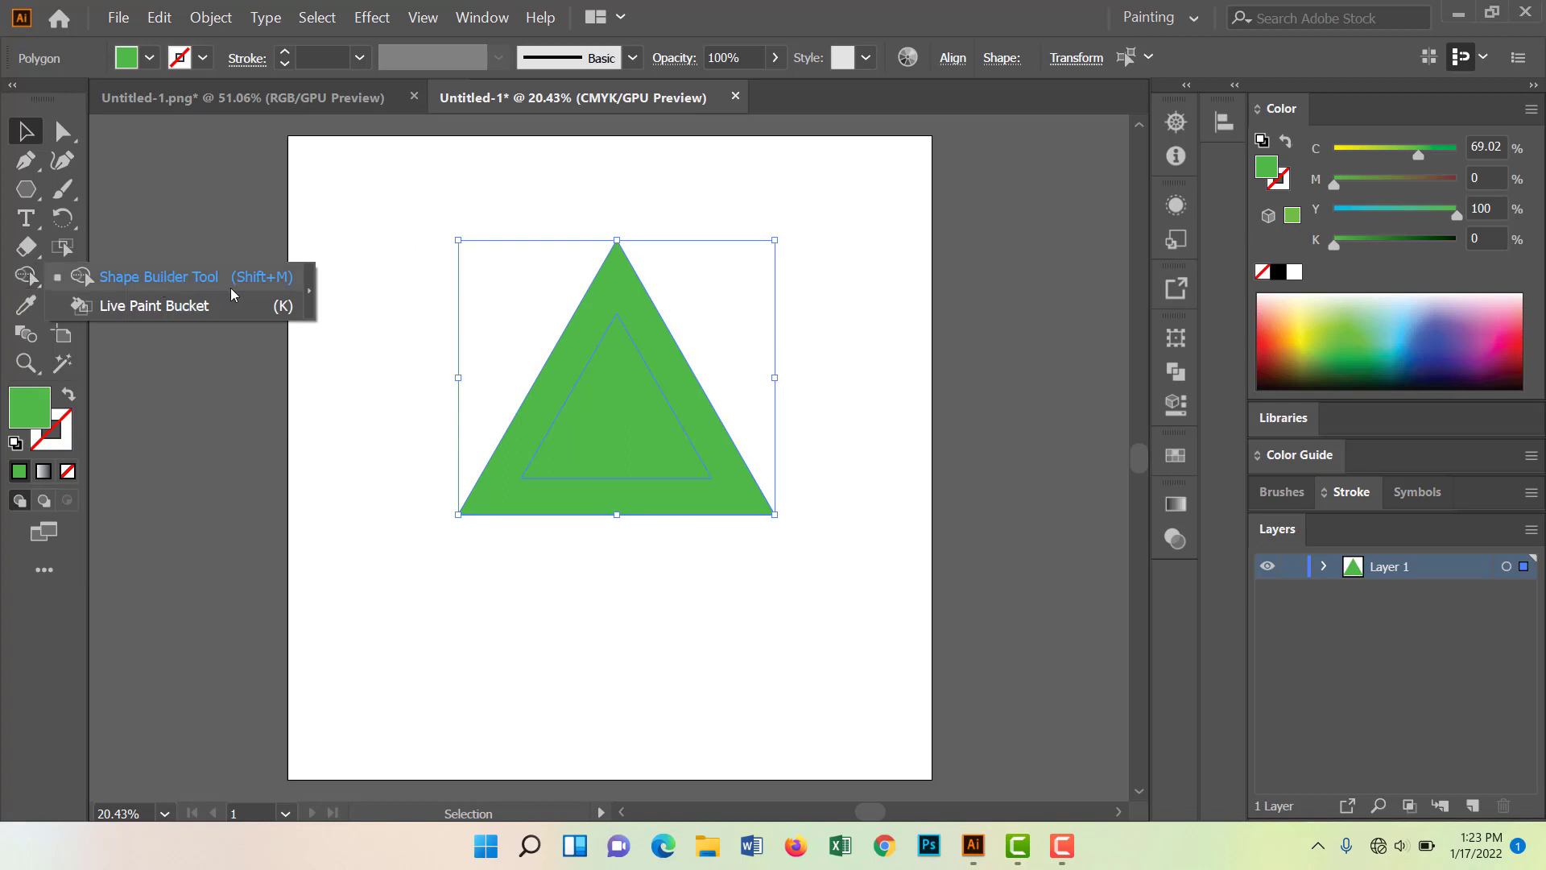
pyautogui.click(149, 278)
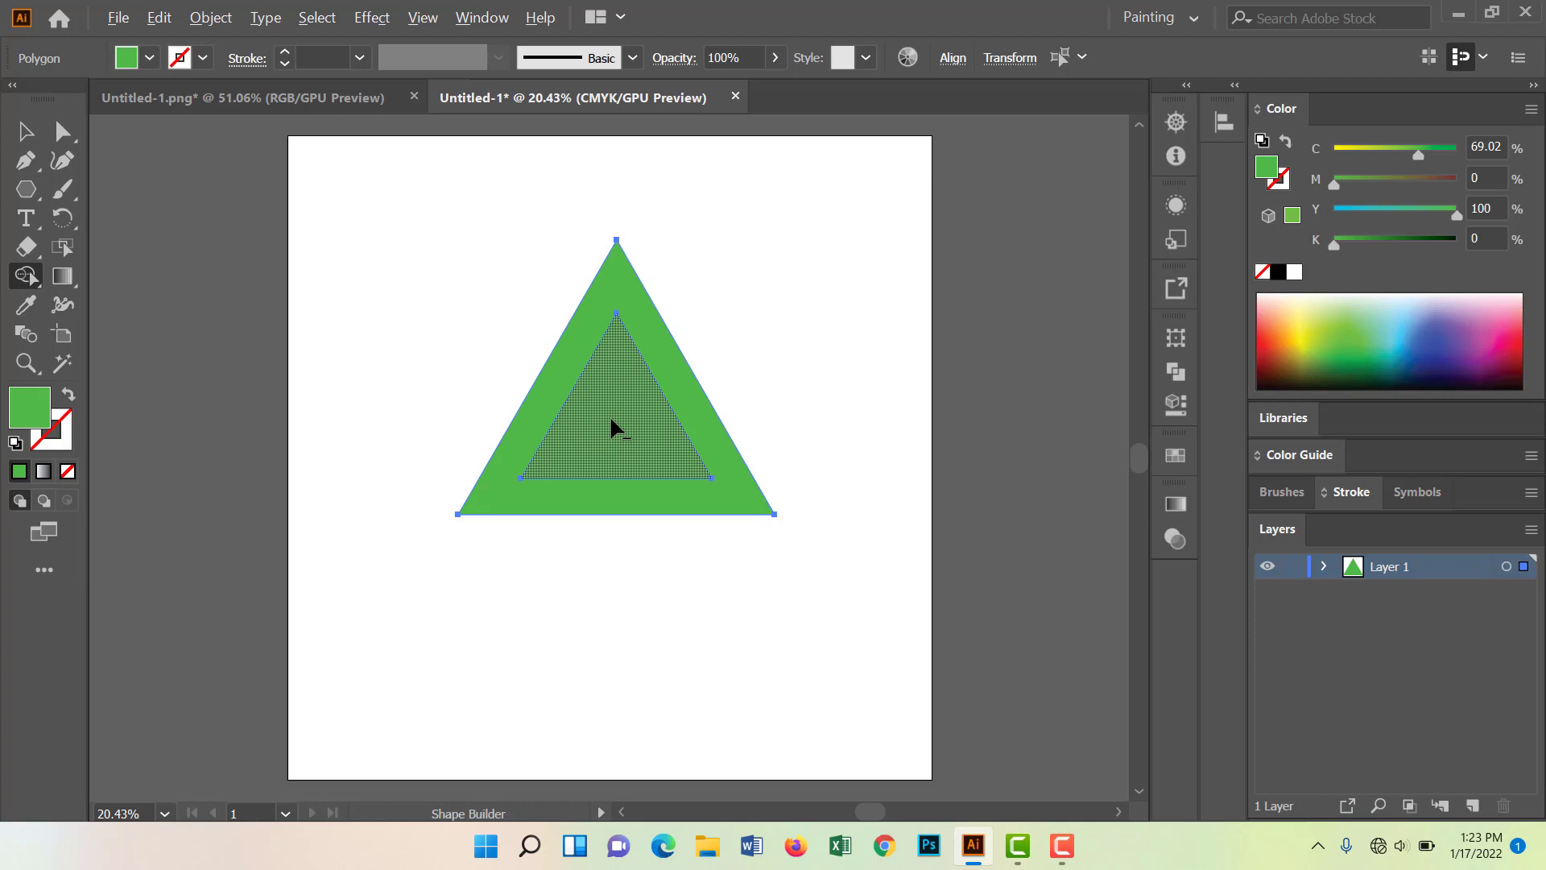
pyautogui.scroll(3, 612, 427)
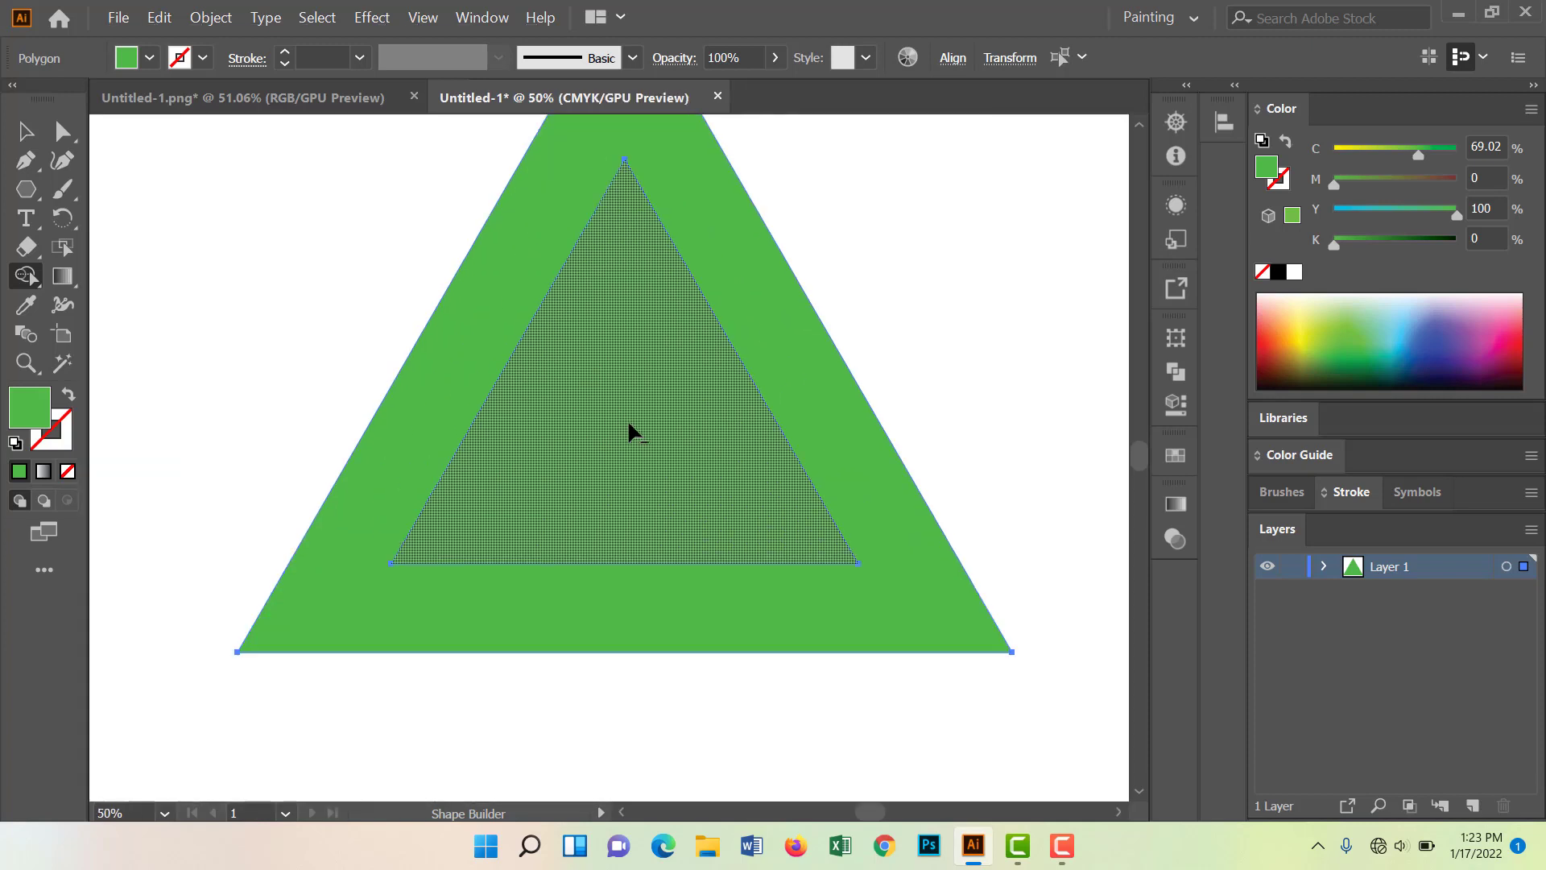
pyautogui.keyDown('alt'); pyautogui.click(633, 431); pyautogui.keyUp('alt')
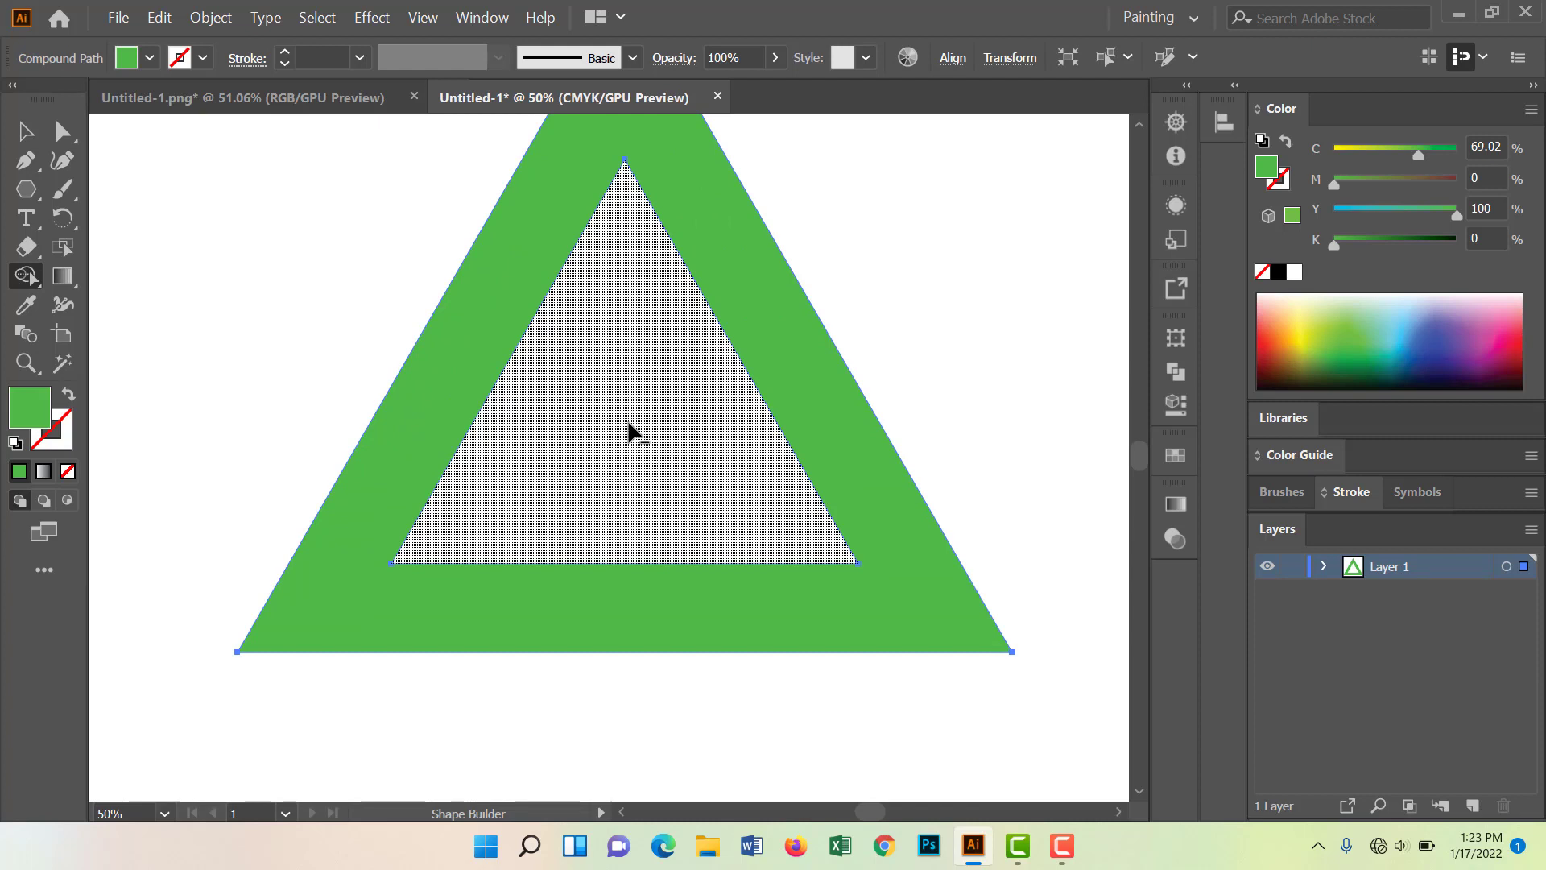
pyautogui.scroll(-2, 633, 430)
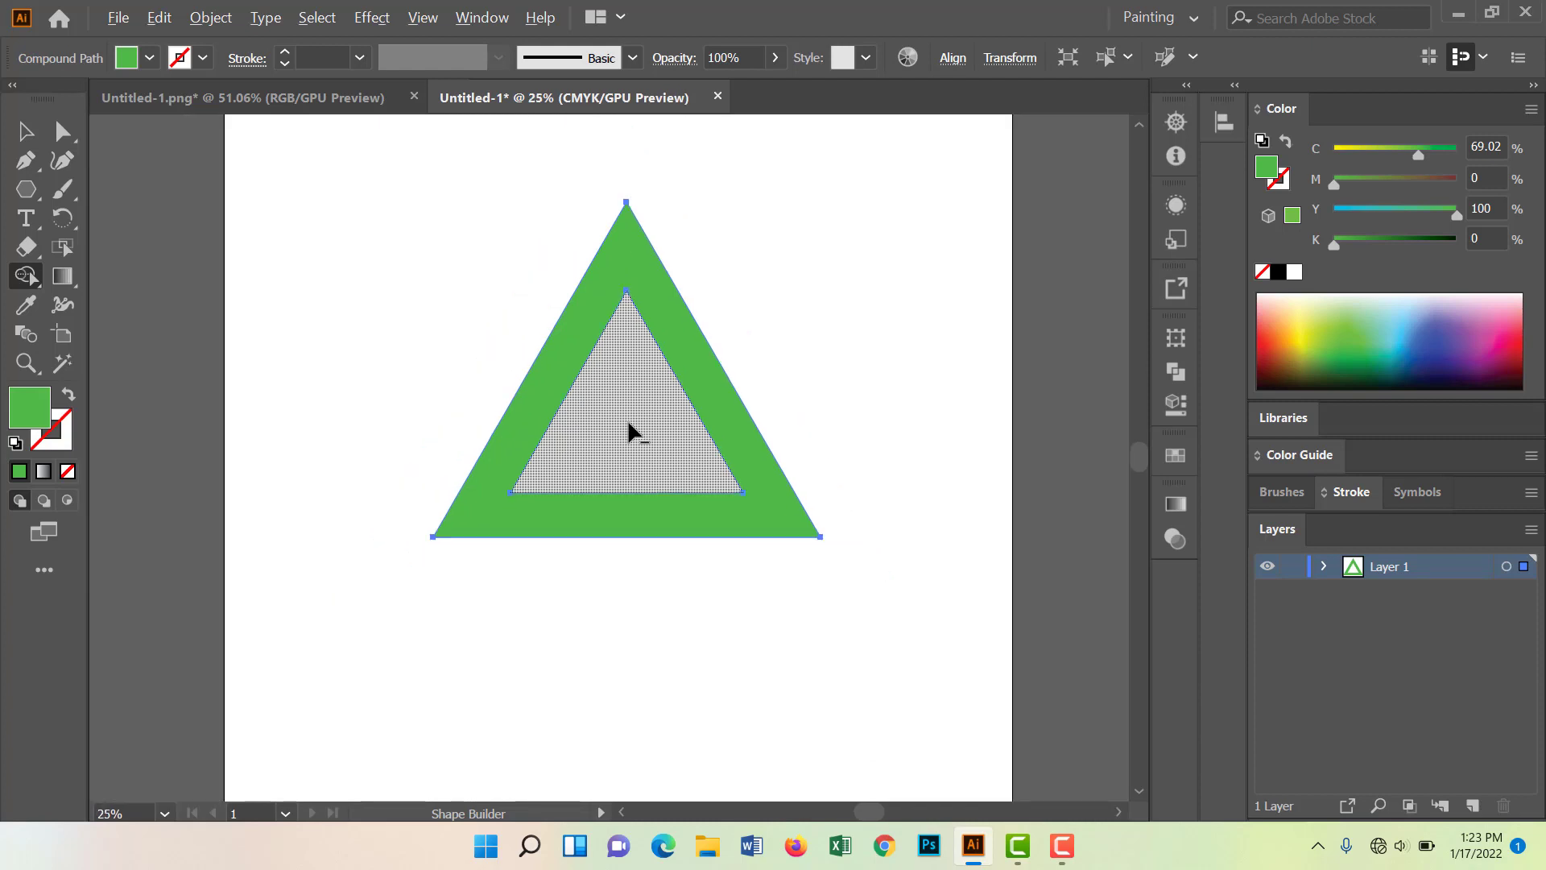
pyautogui.scroll(-1, 633, 430)
pyautogui.scroll(1, 621, 421)
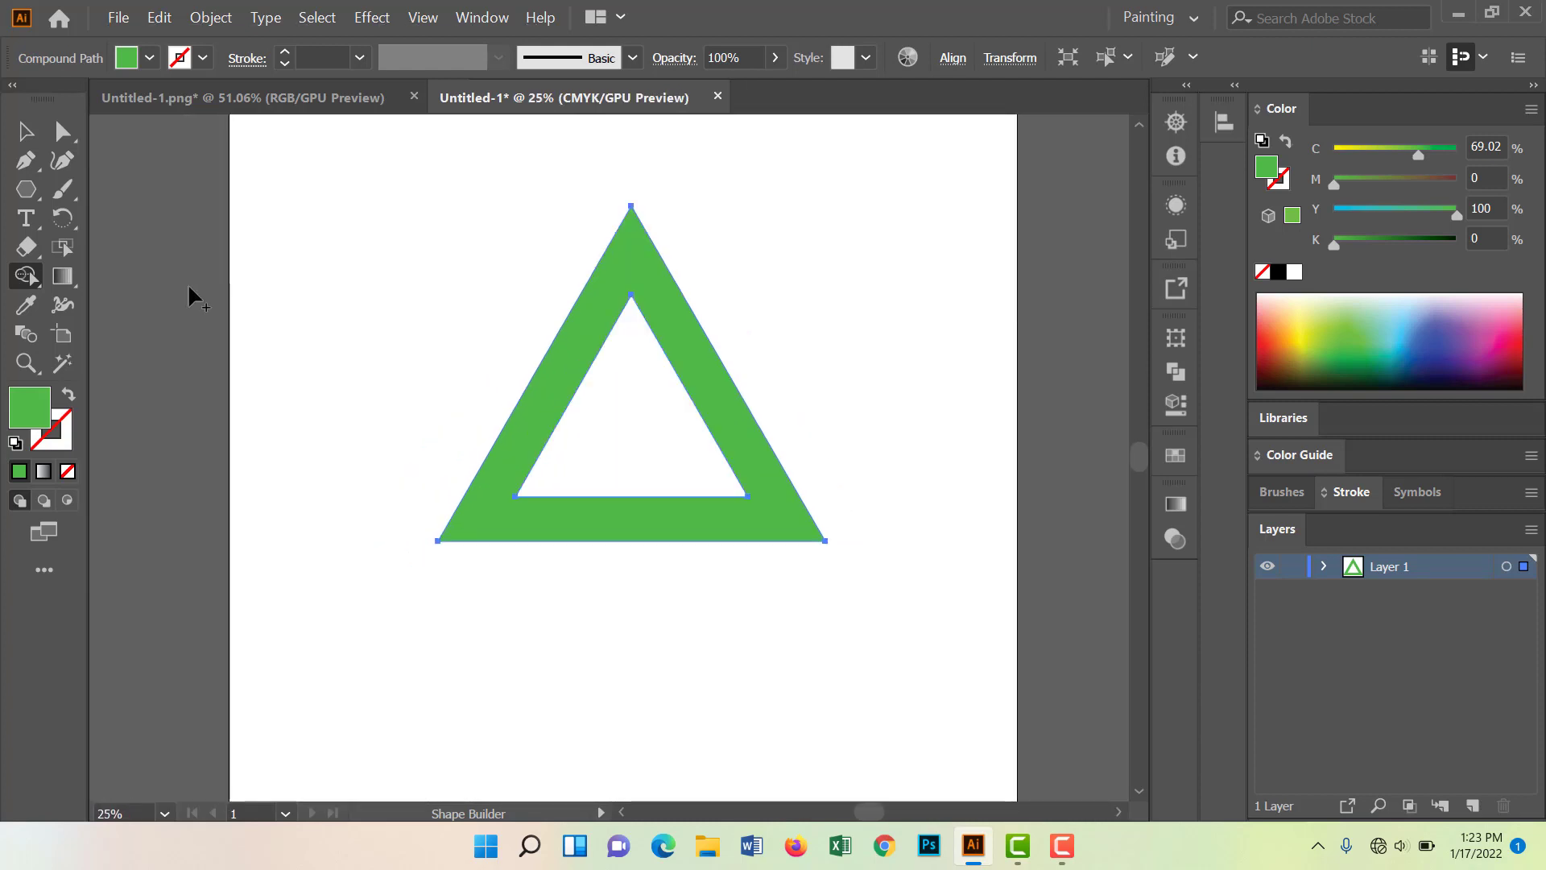
# Rotate the hollow triangle by 180° so it points downward
pyautogui.click(25, 131)
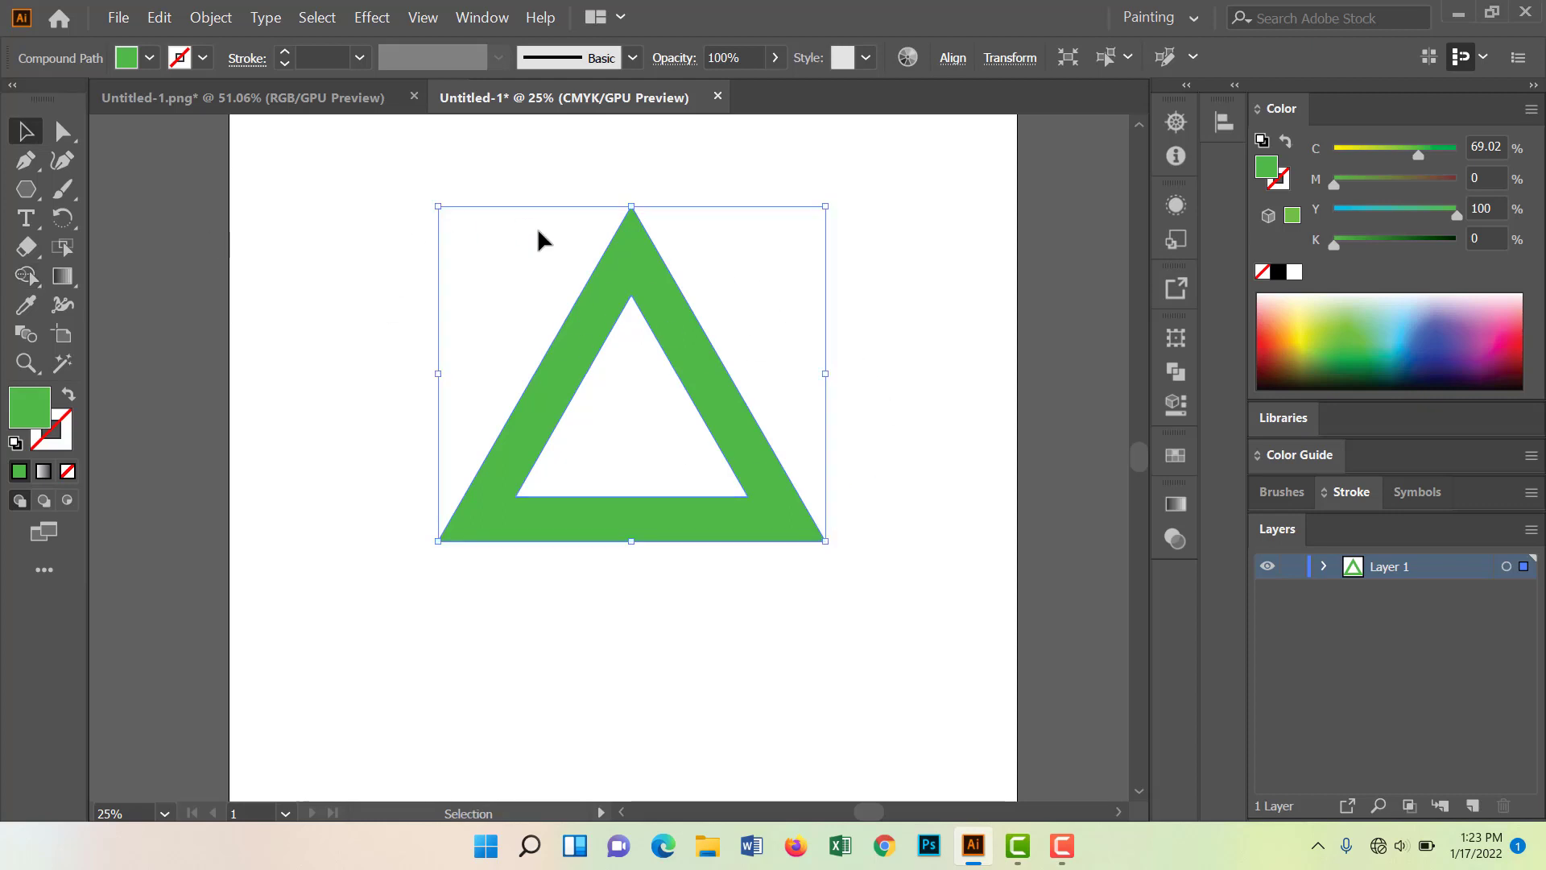
pyautogui.rightClick(607, 245)
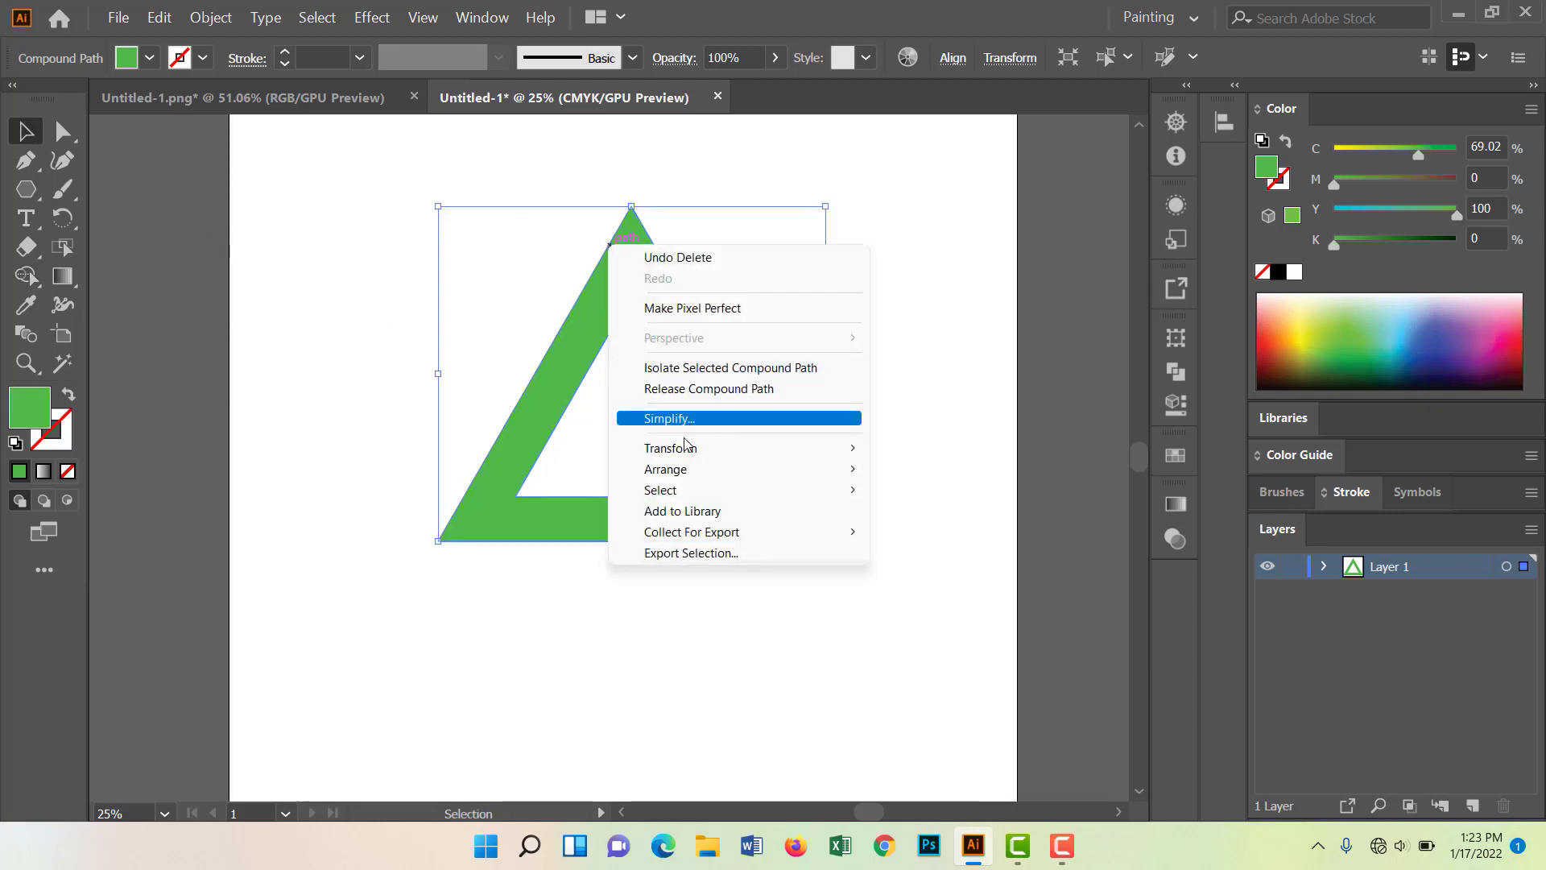
pyautogui.moveTo(865, 471)
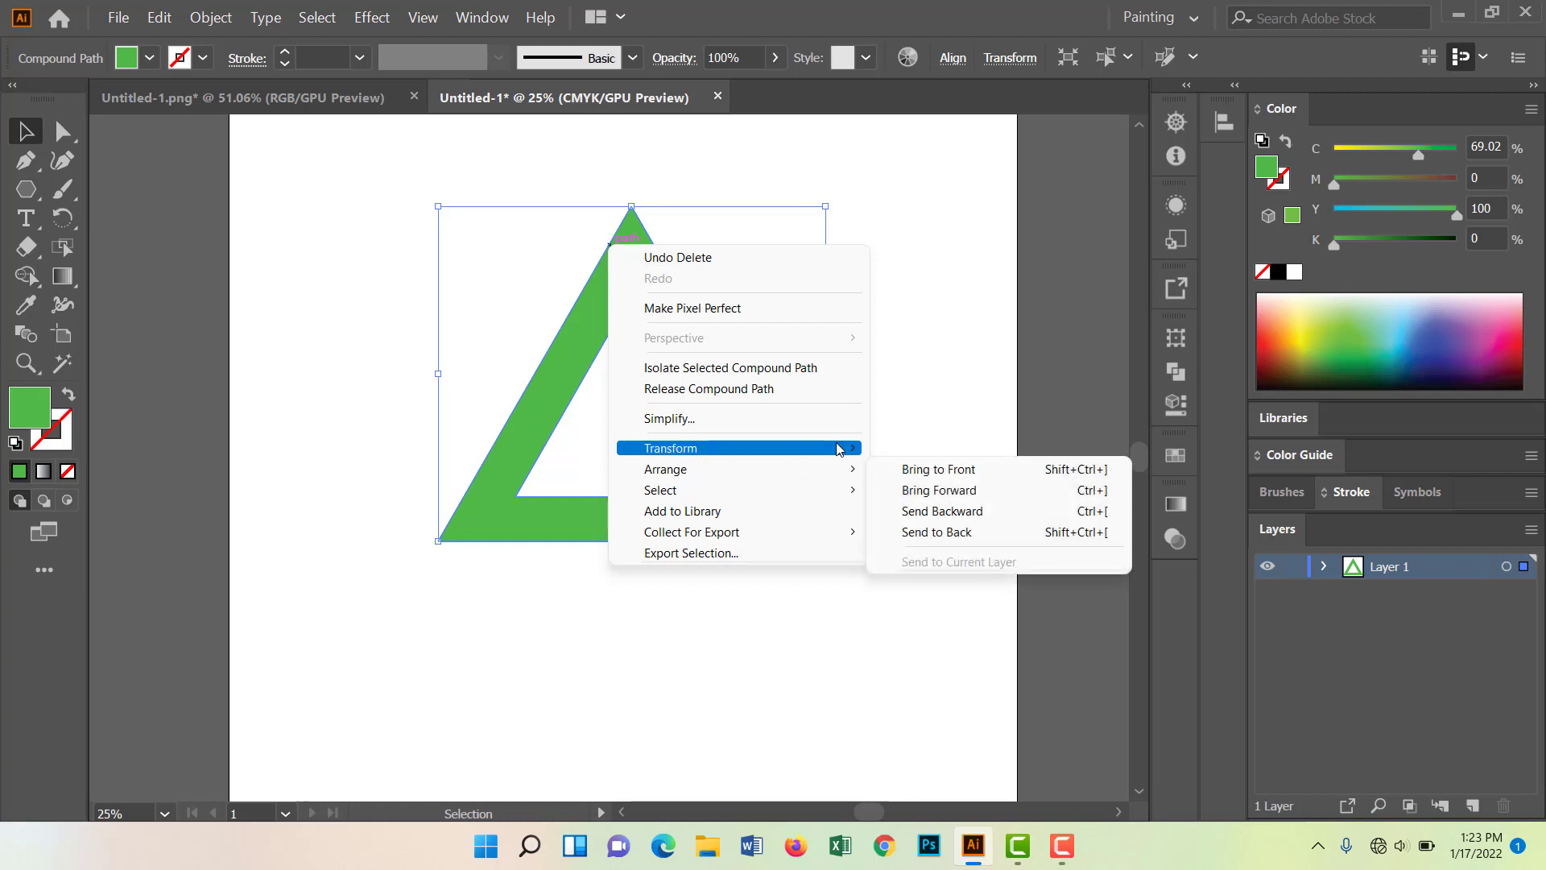
pyautogui.click(920, 499)
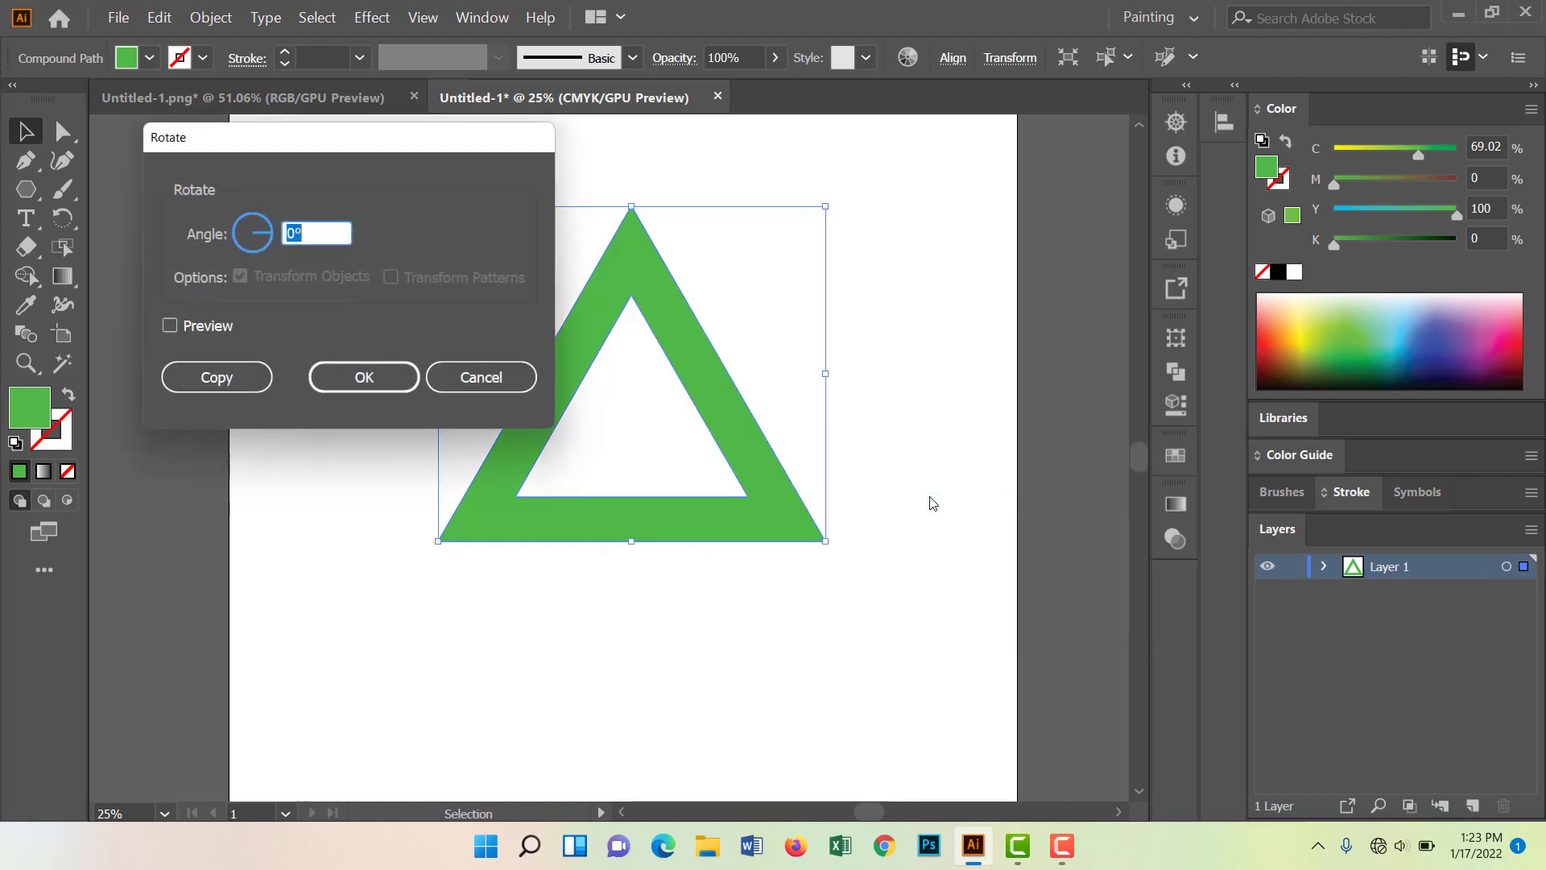
pyautogui.click(170, 326)
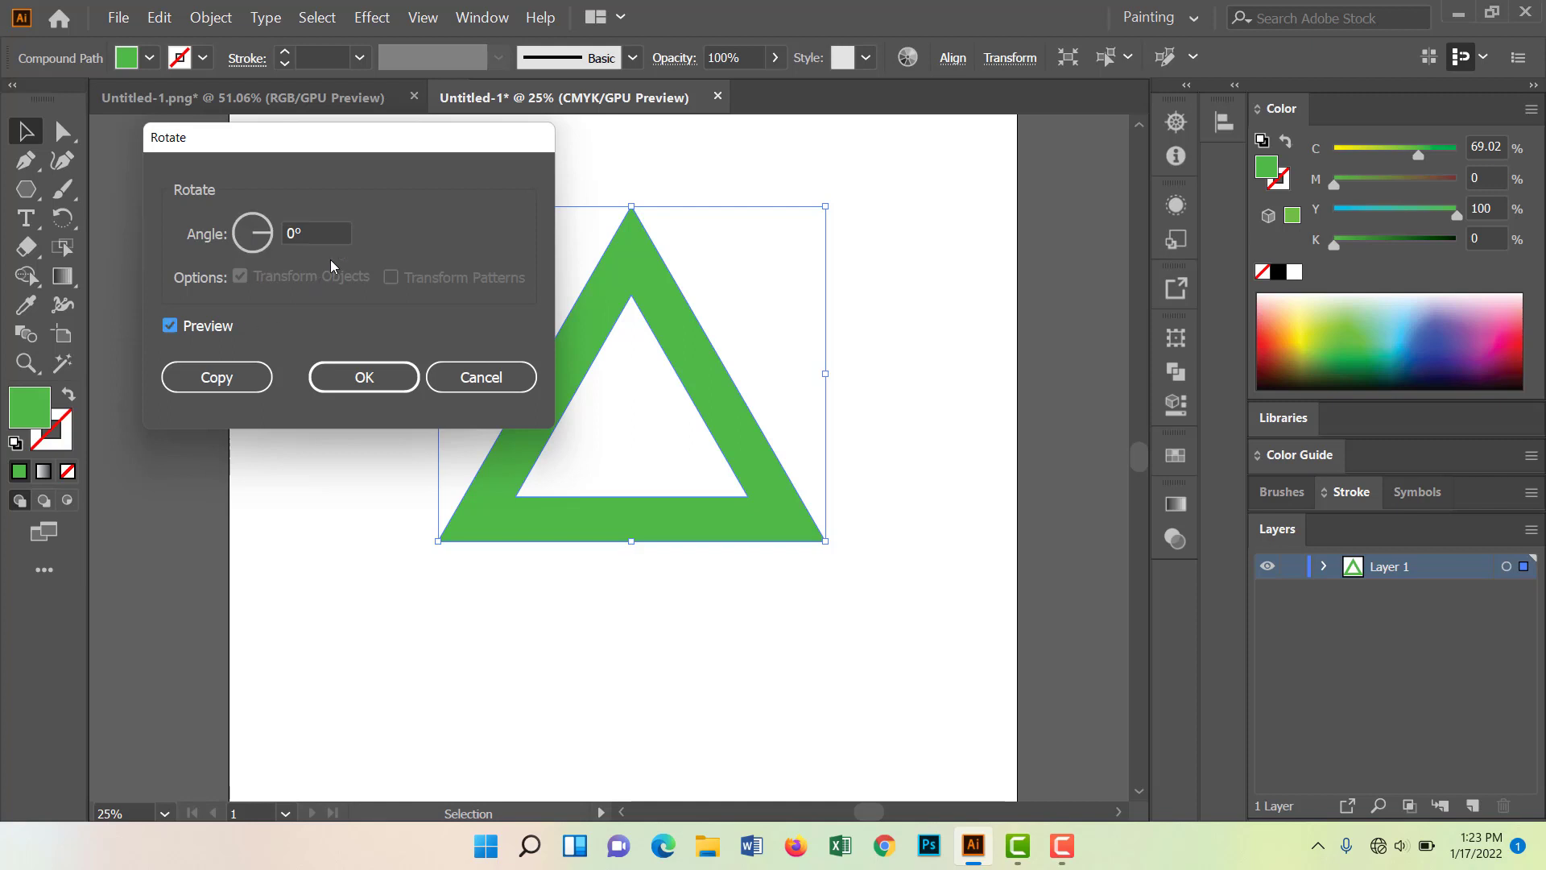
pyautogui.write('180')
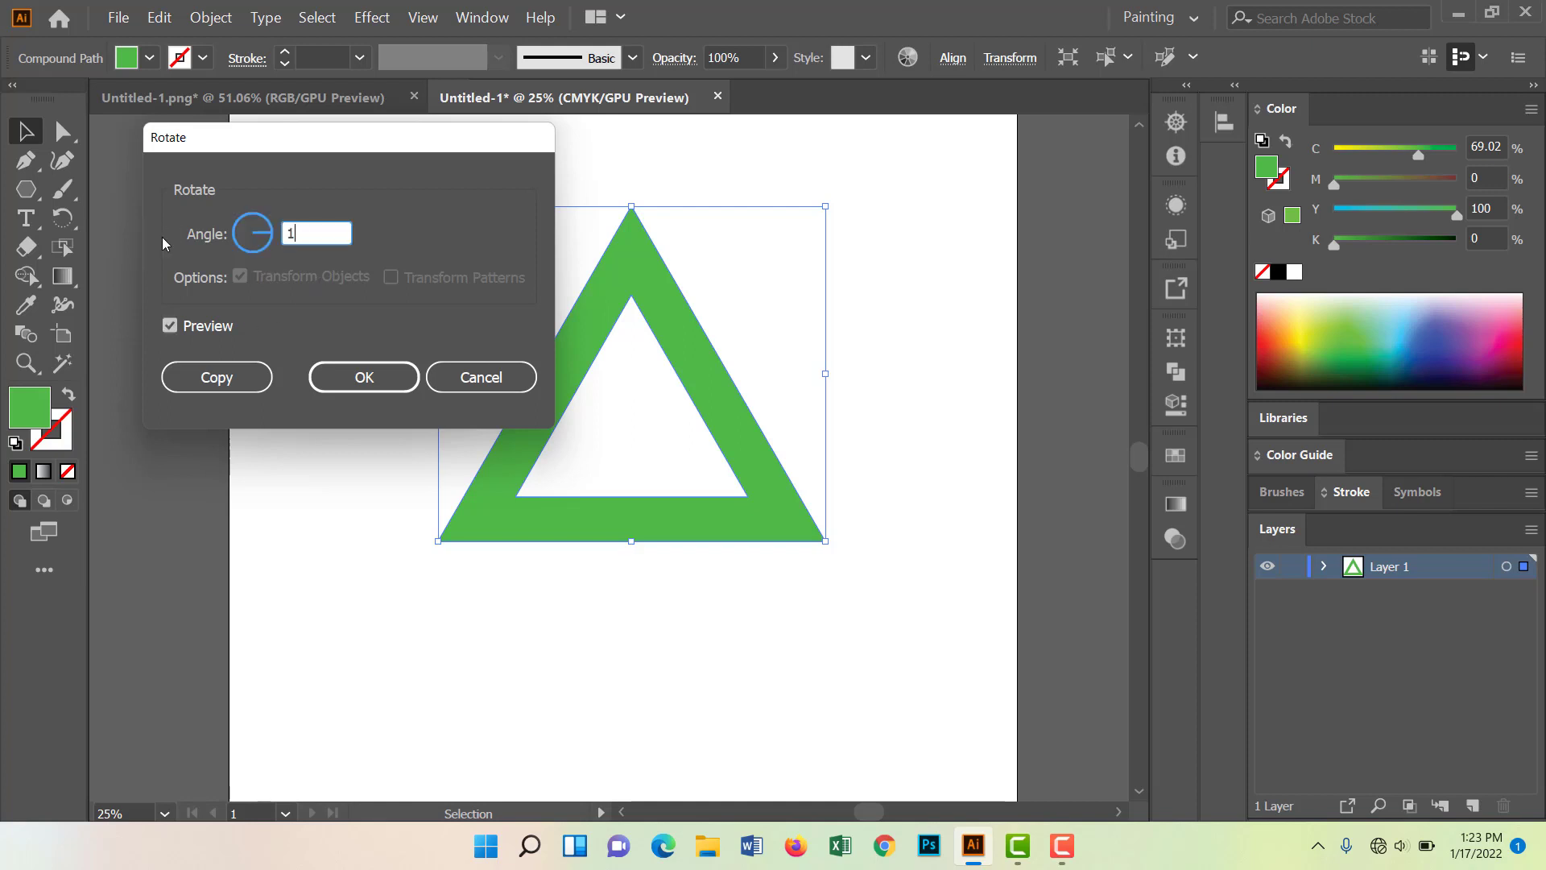
pyautogui.click(364, 377)
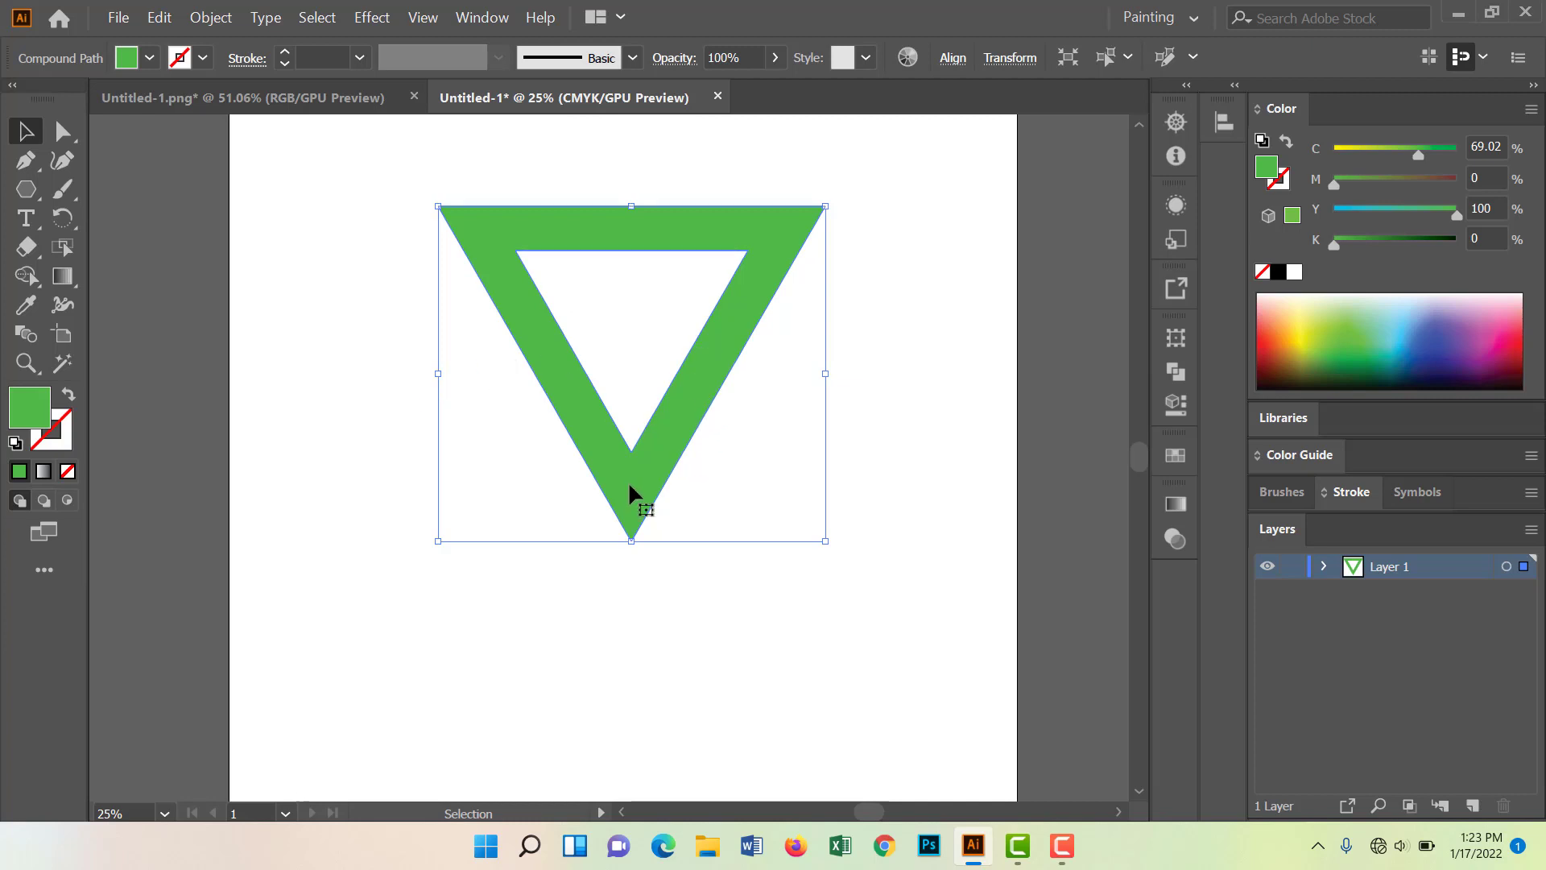
# Duplicate the inverted triangle in place and move the copy straight down by roughly 40 percent of its height, overlapping the original
pyautogui.click(159, 17)
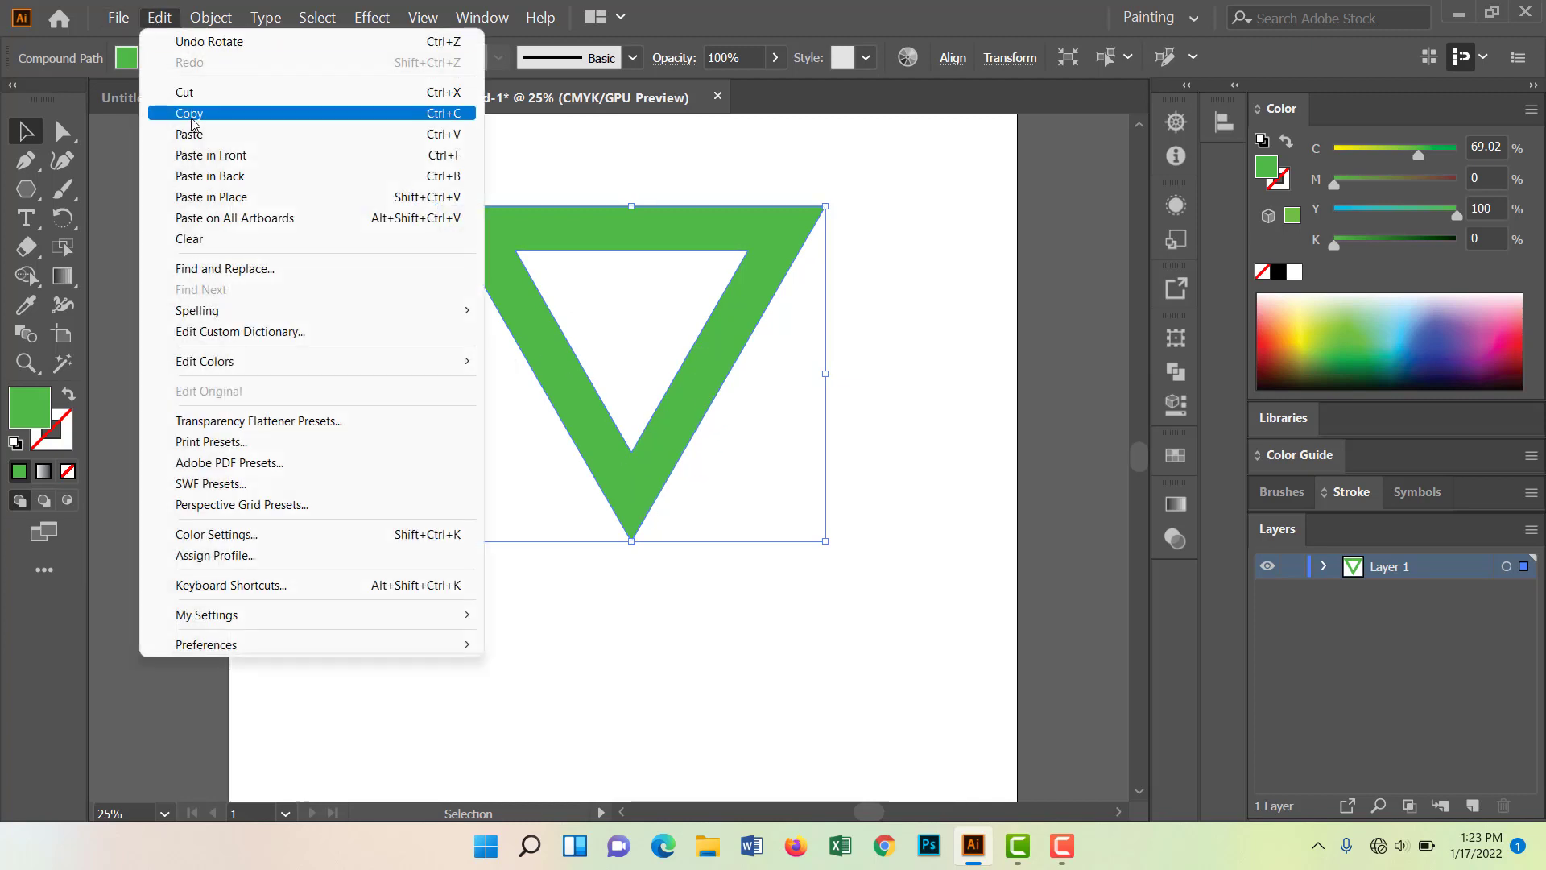
pyautogui.click(192, 118)
pyautogui.click(158, 17)
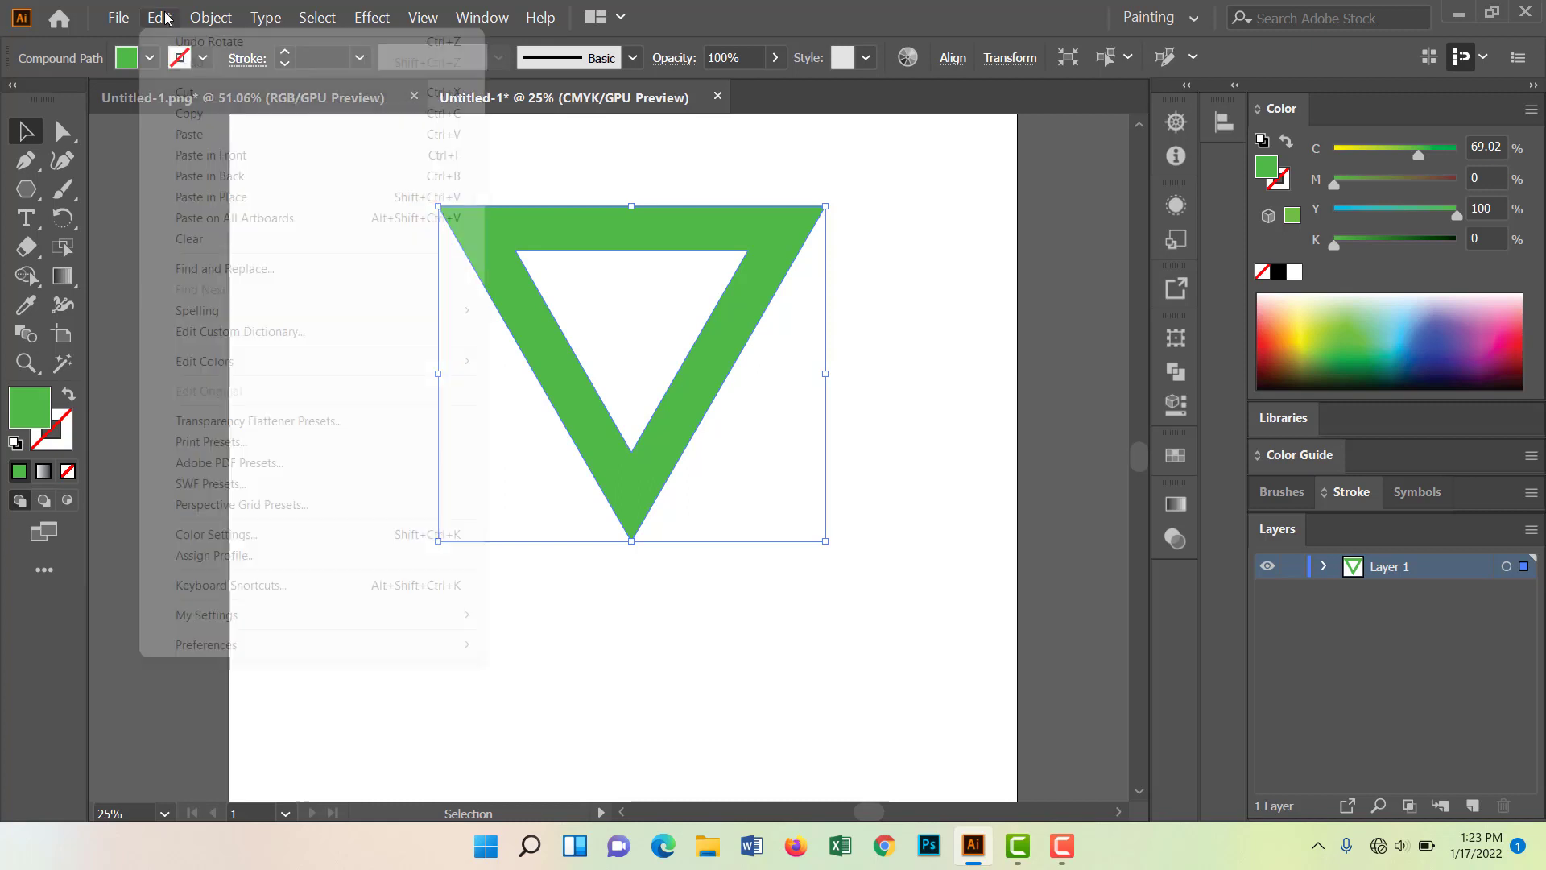
pyautogui.click(204, 197)
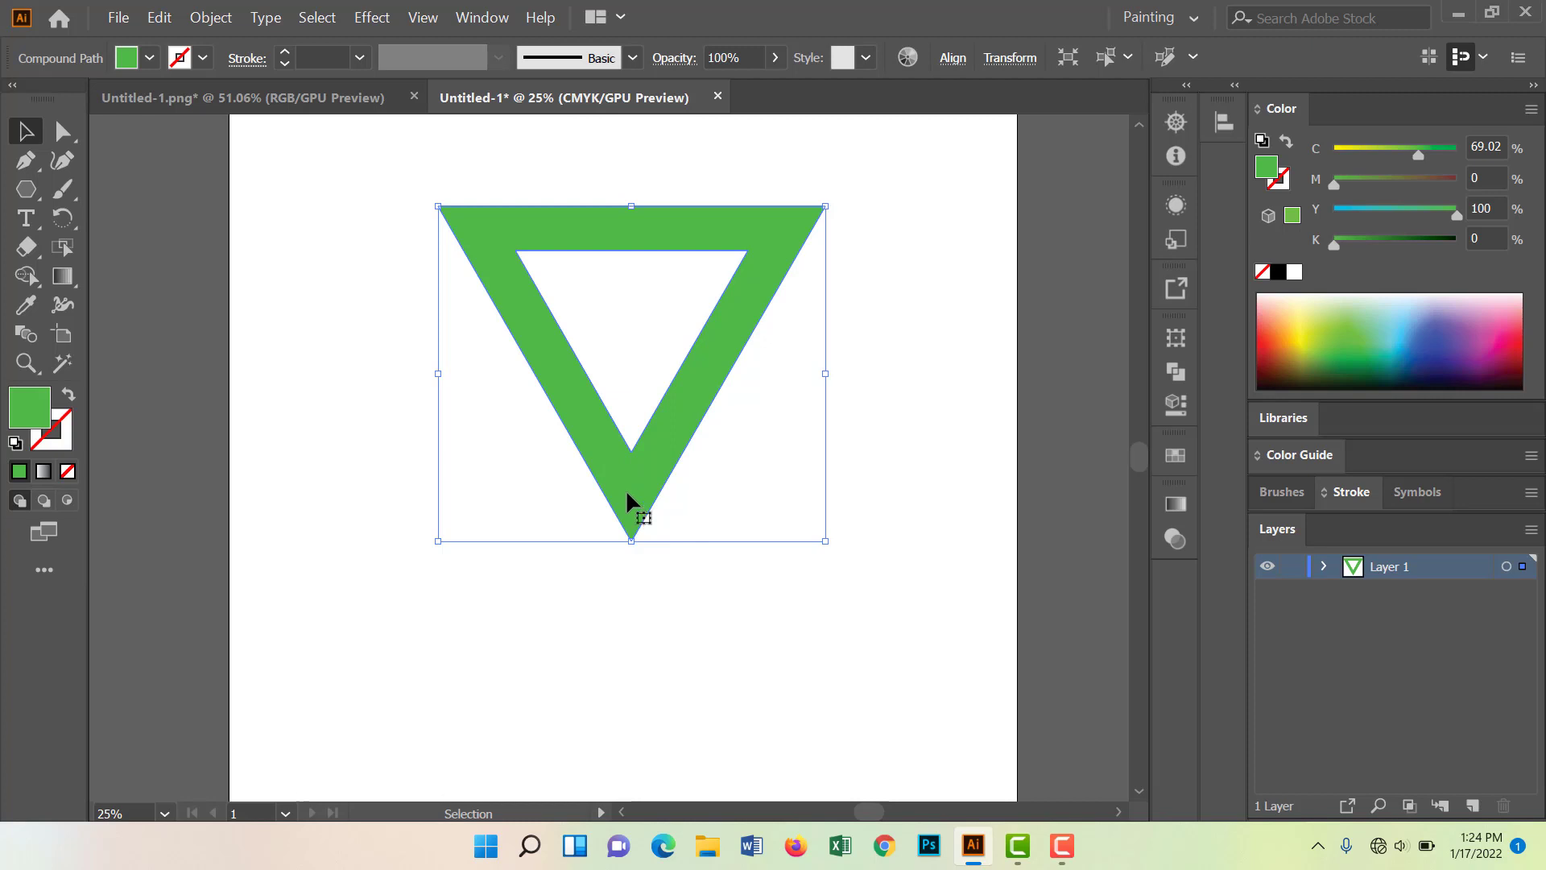
pyautogui.moveTo(632, 482); pyautogui.dragTo(626, 616)
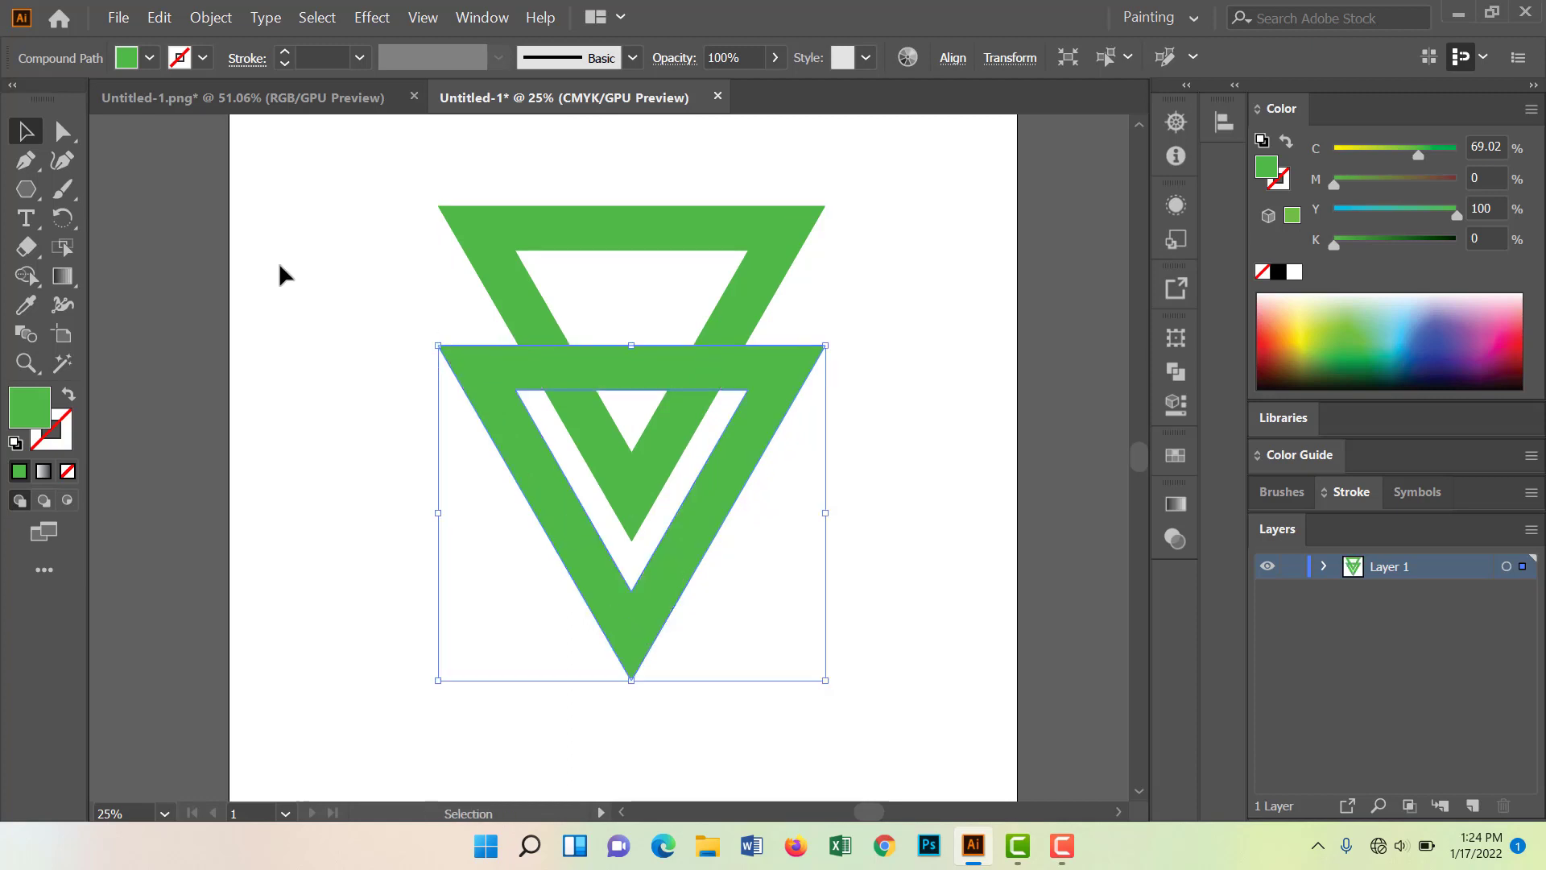
pyautogui.scroll(1, 363, 292)
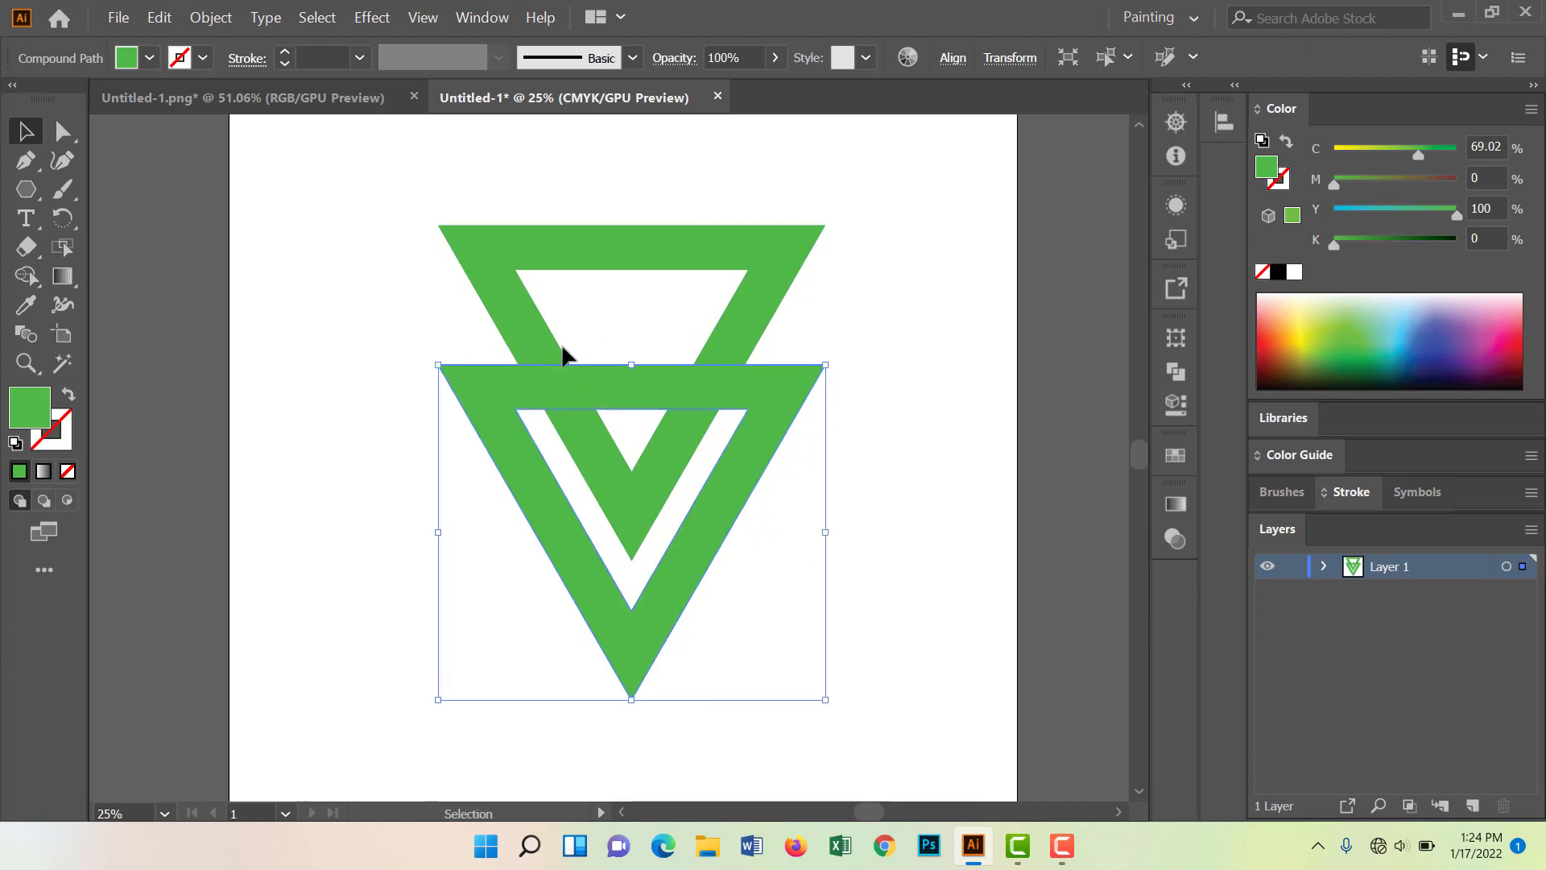
pyautogui.click(339, 242)
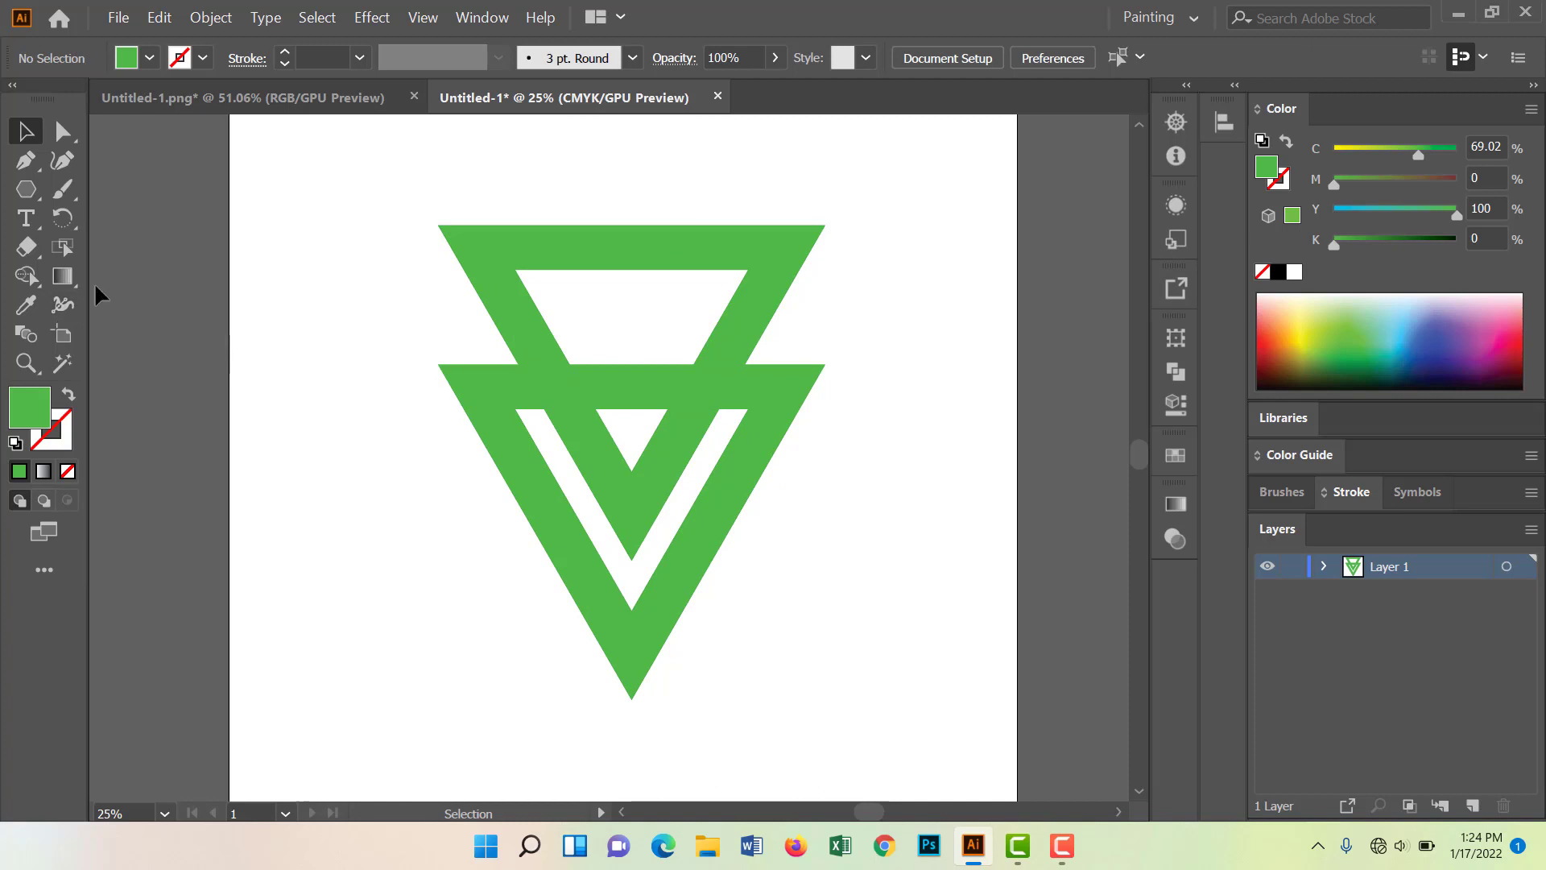
# Draw a straight diagonal Pen line along the upper triangle's inner right edge, extending past the shapes at both ends
pyautogui.click(26, 166)
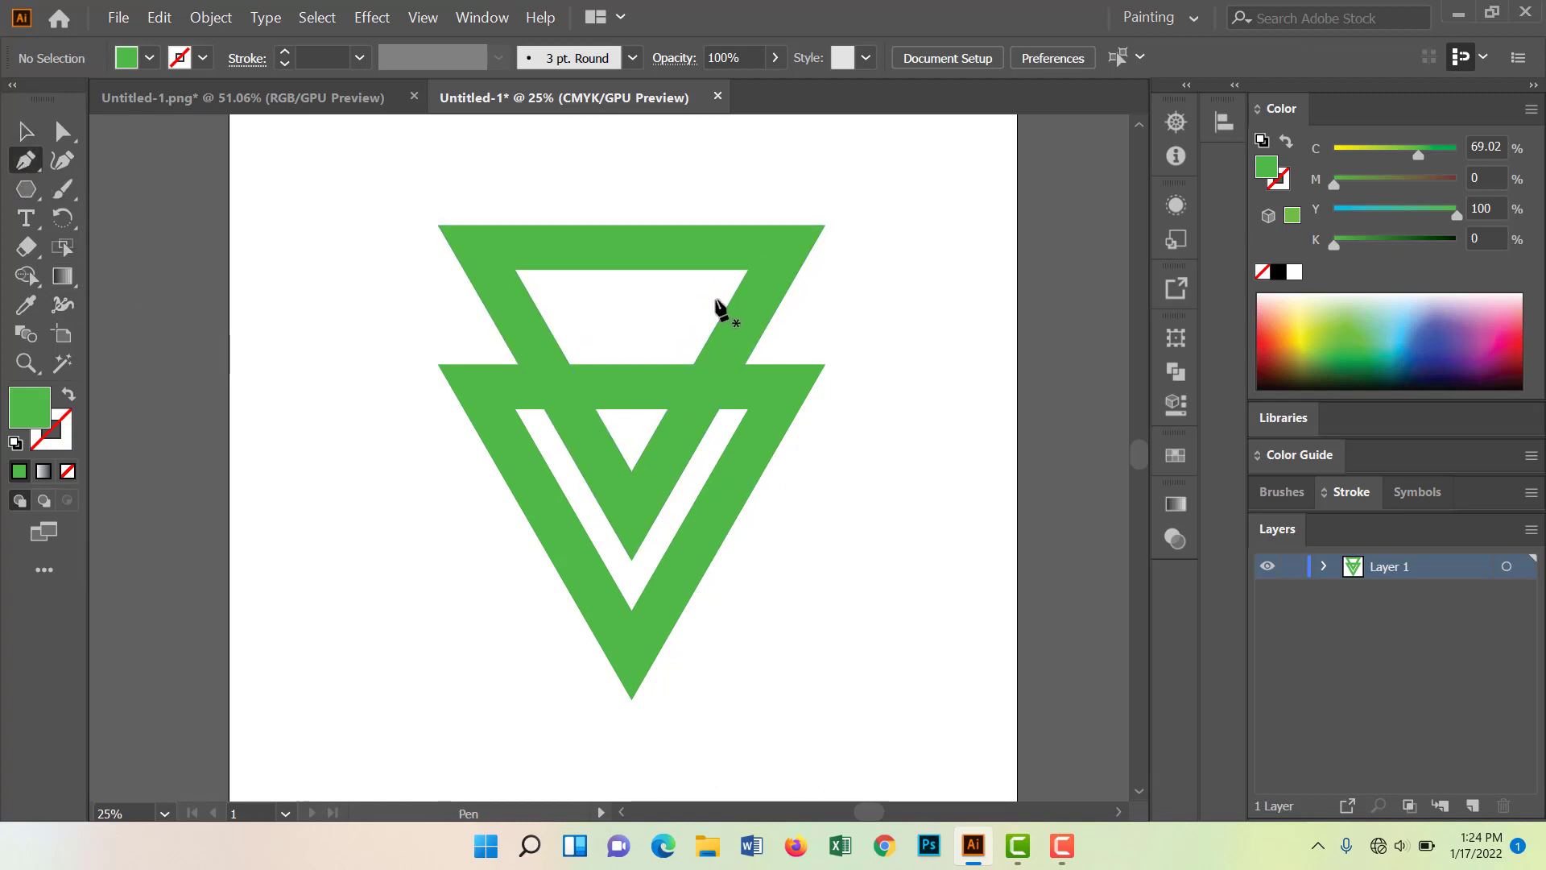
pyautogui.scroll(1, 684, 372)
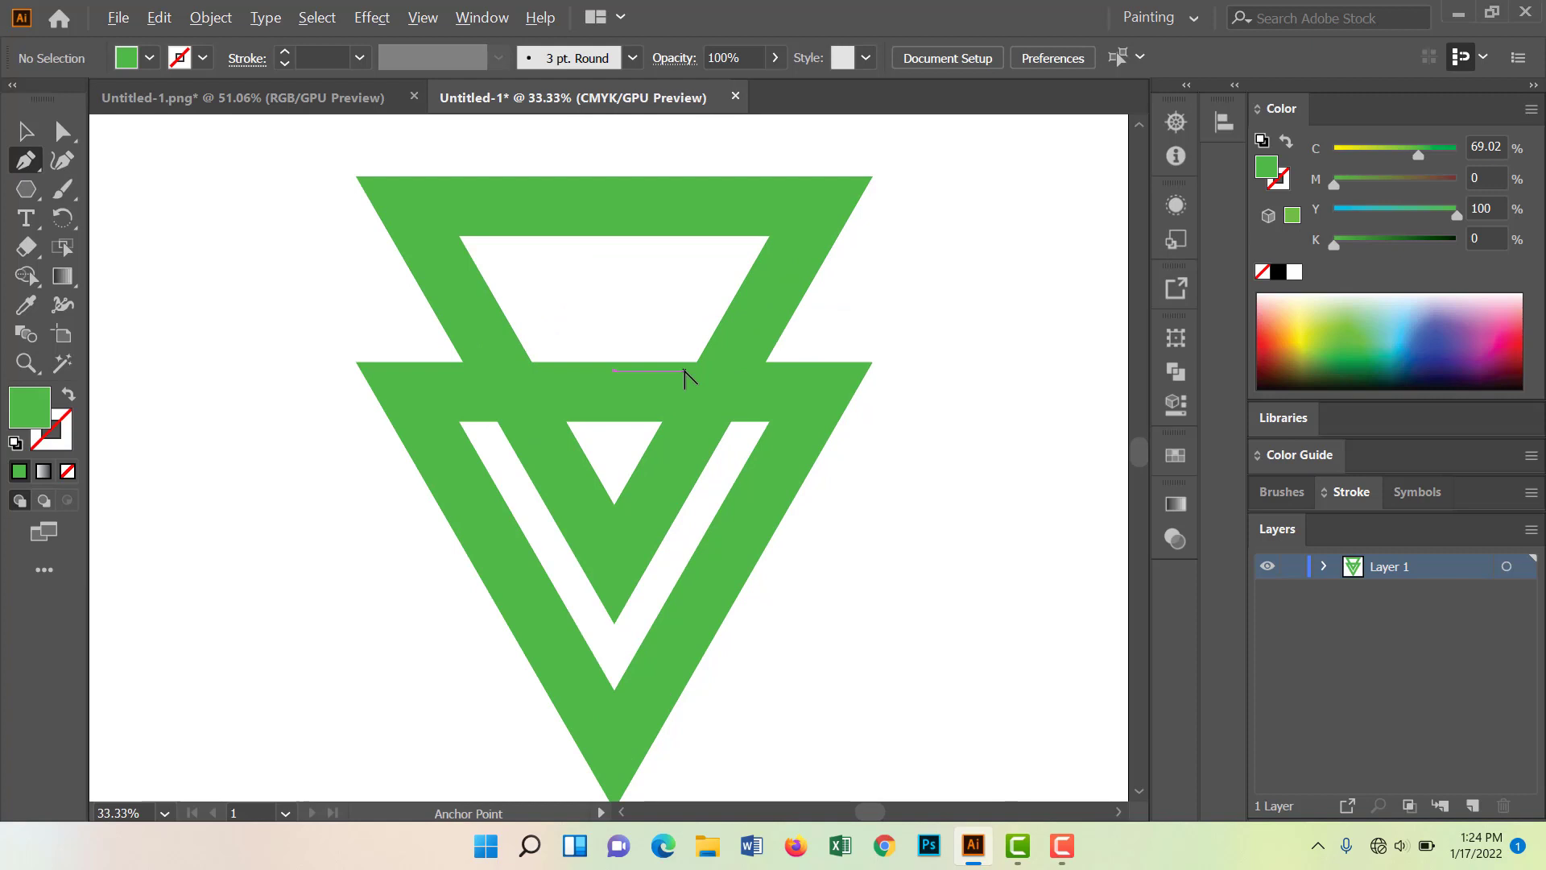
pyautogui.click(817, 157)
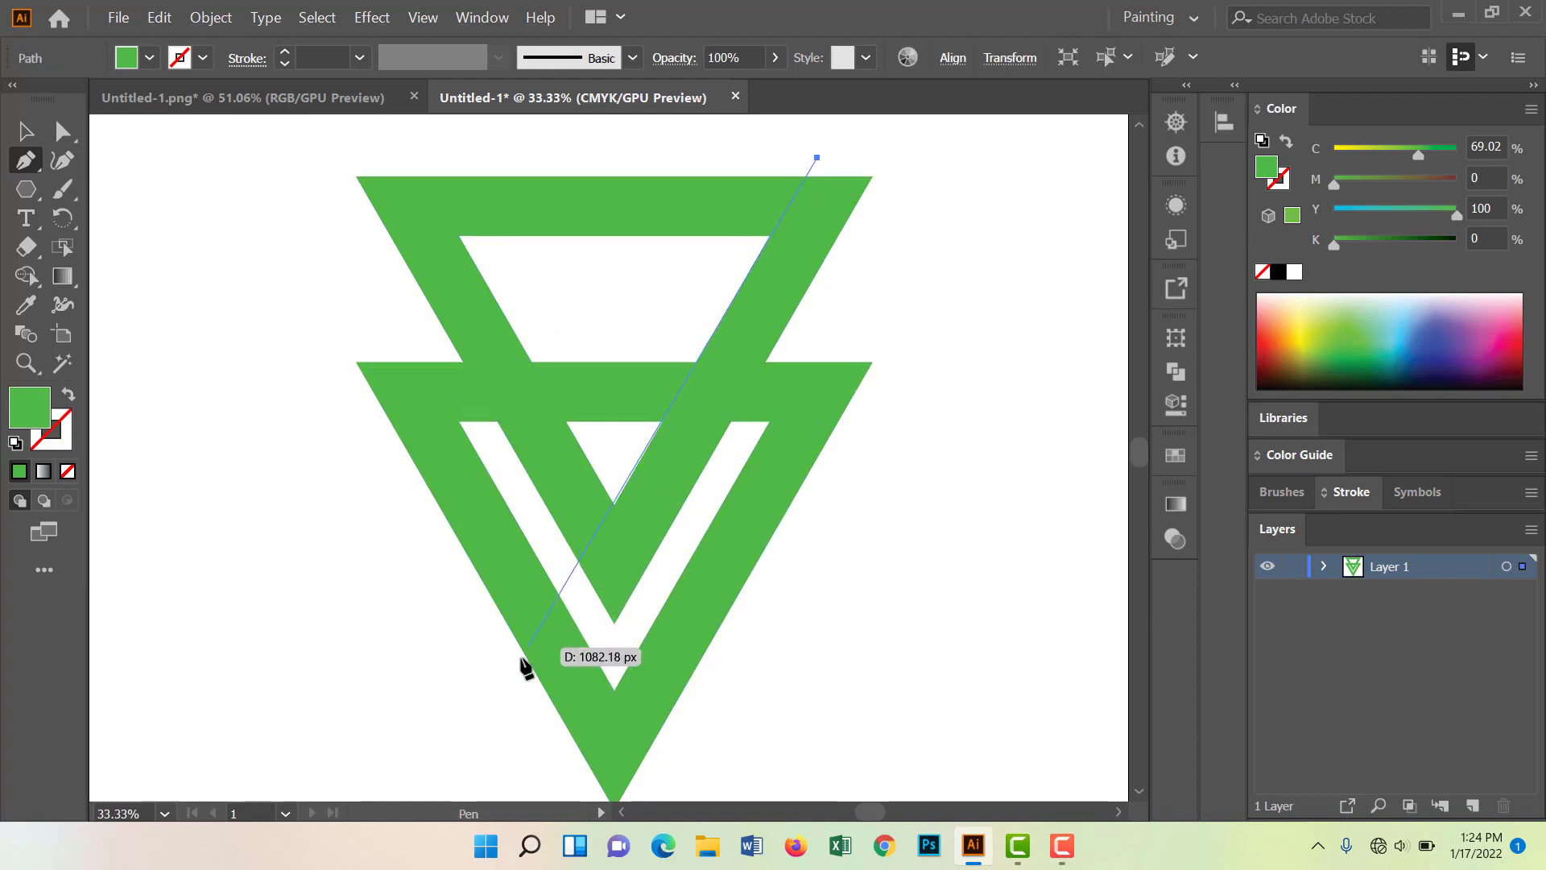
pyautogui.click(491, 720)
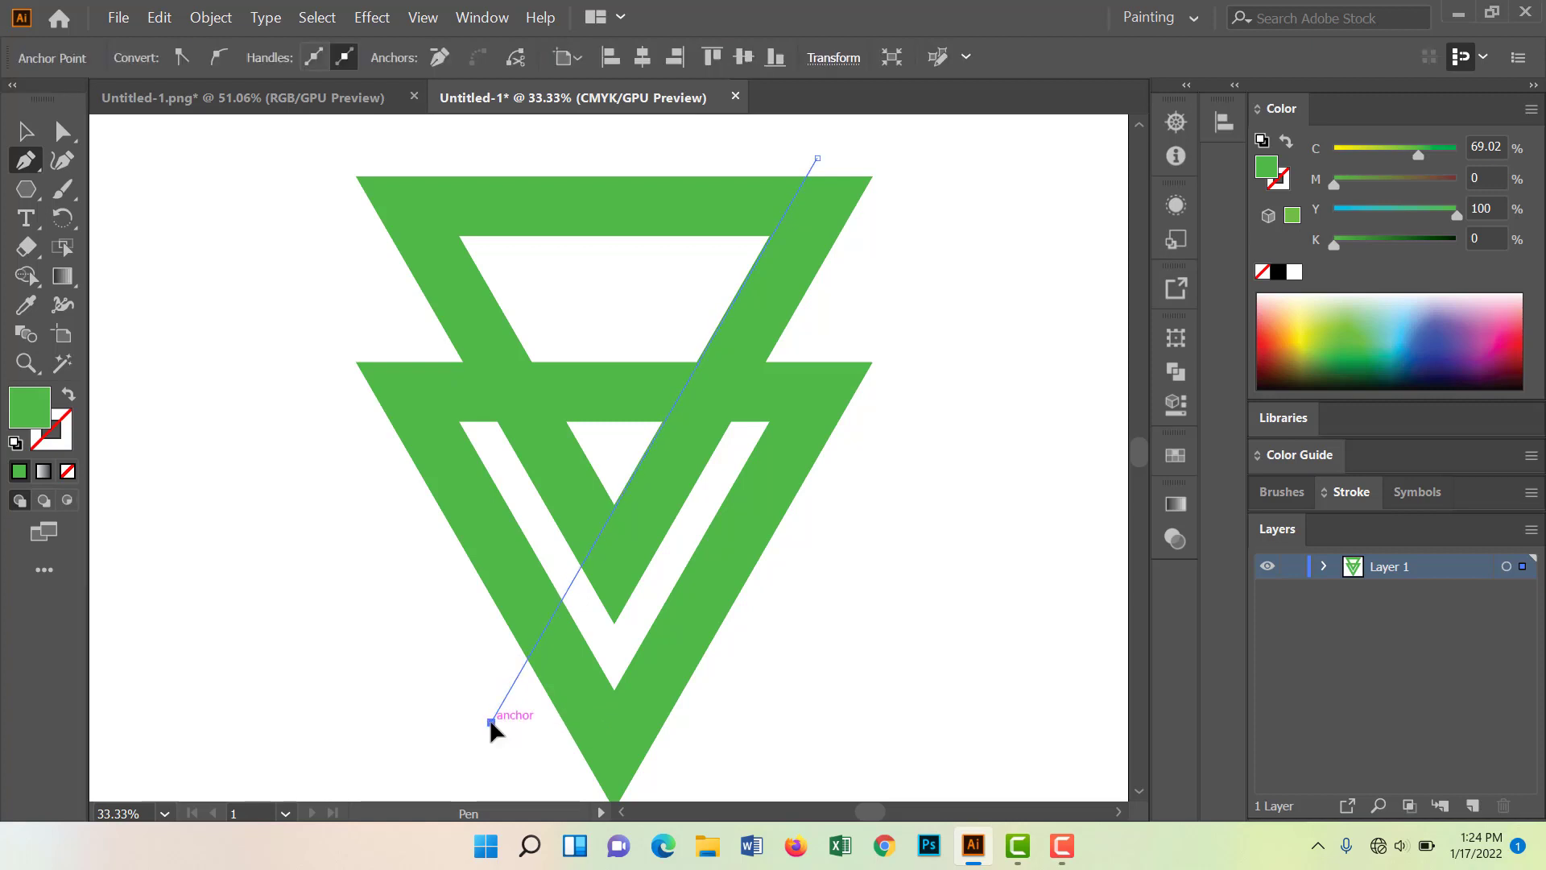
pyautogui.press('Escape')
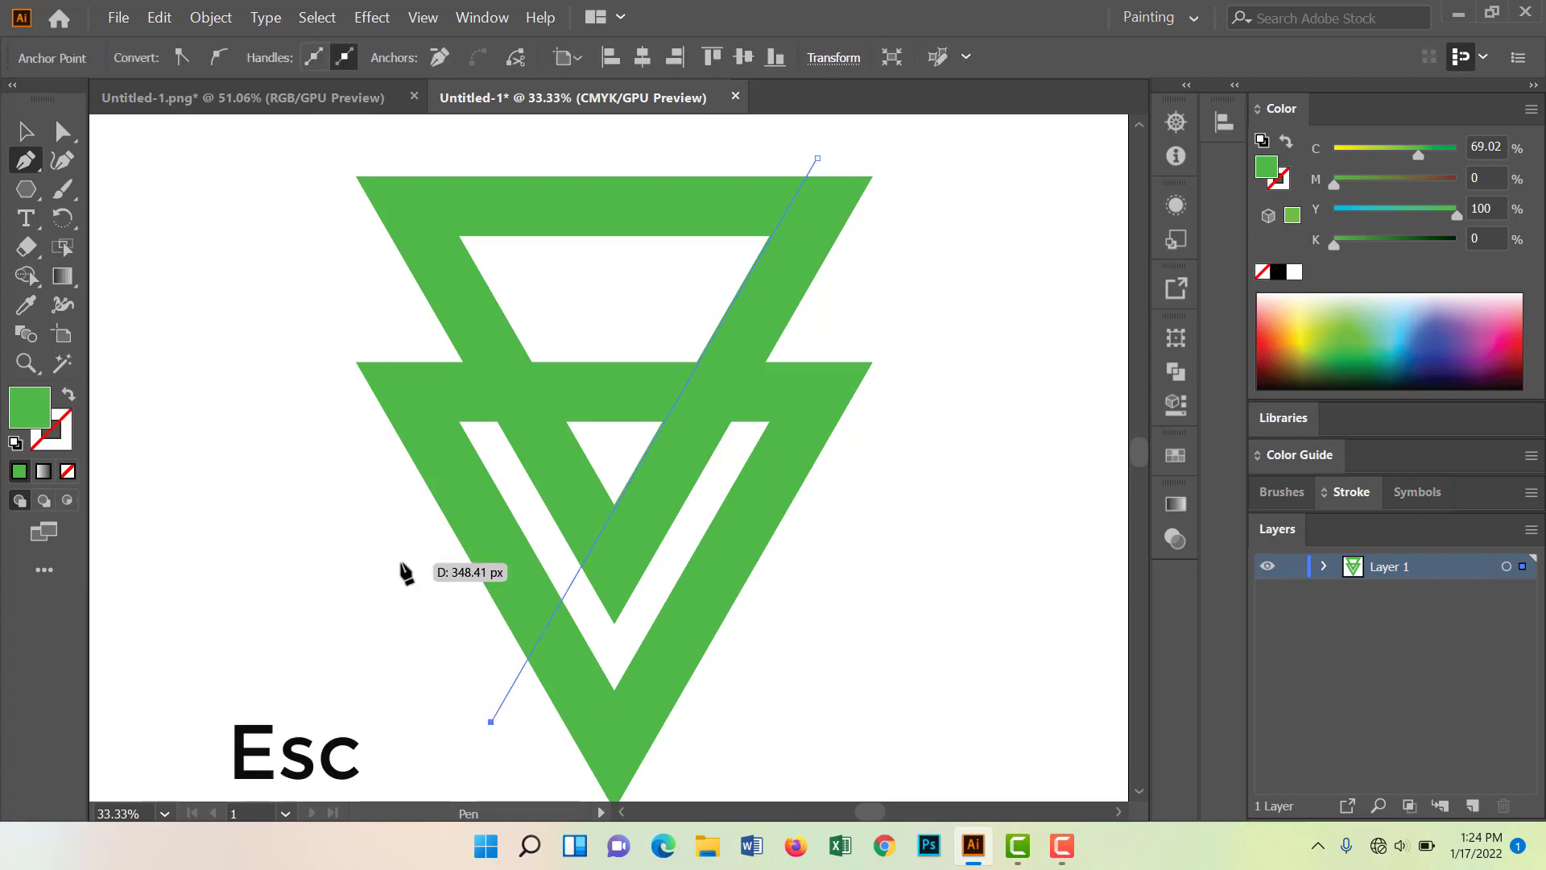
pyautogui.press('v')
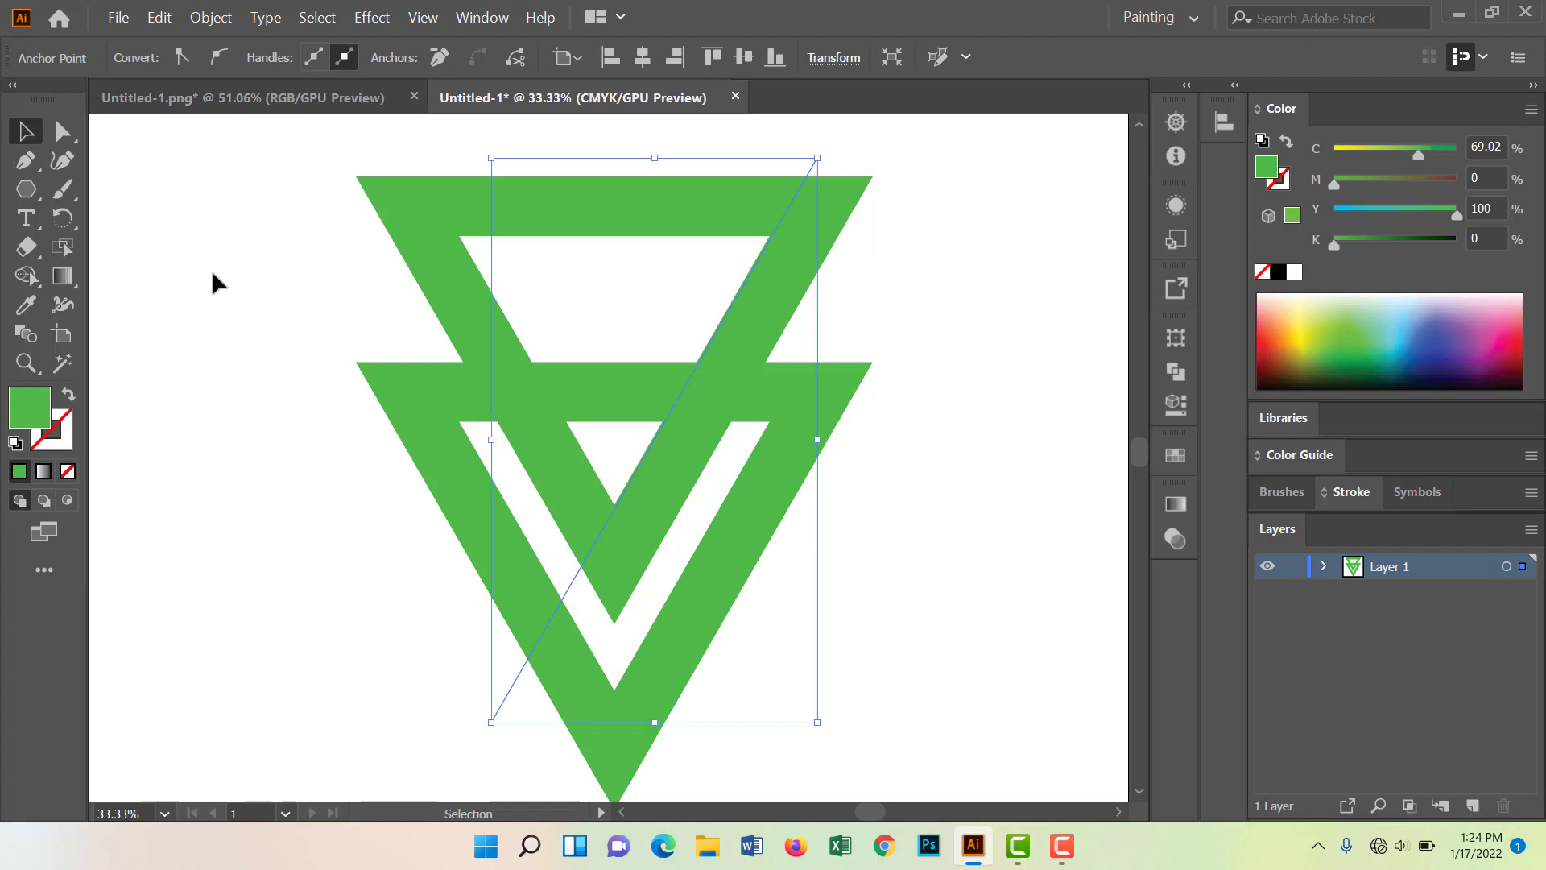
# Place a parallel copy of the diagonal line slightly up and to the left of the original
pyautogui.click(211, 269)
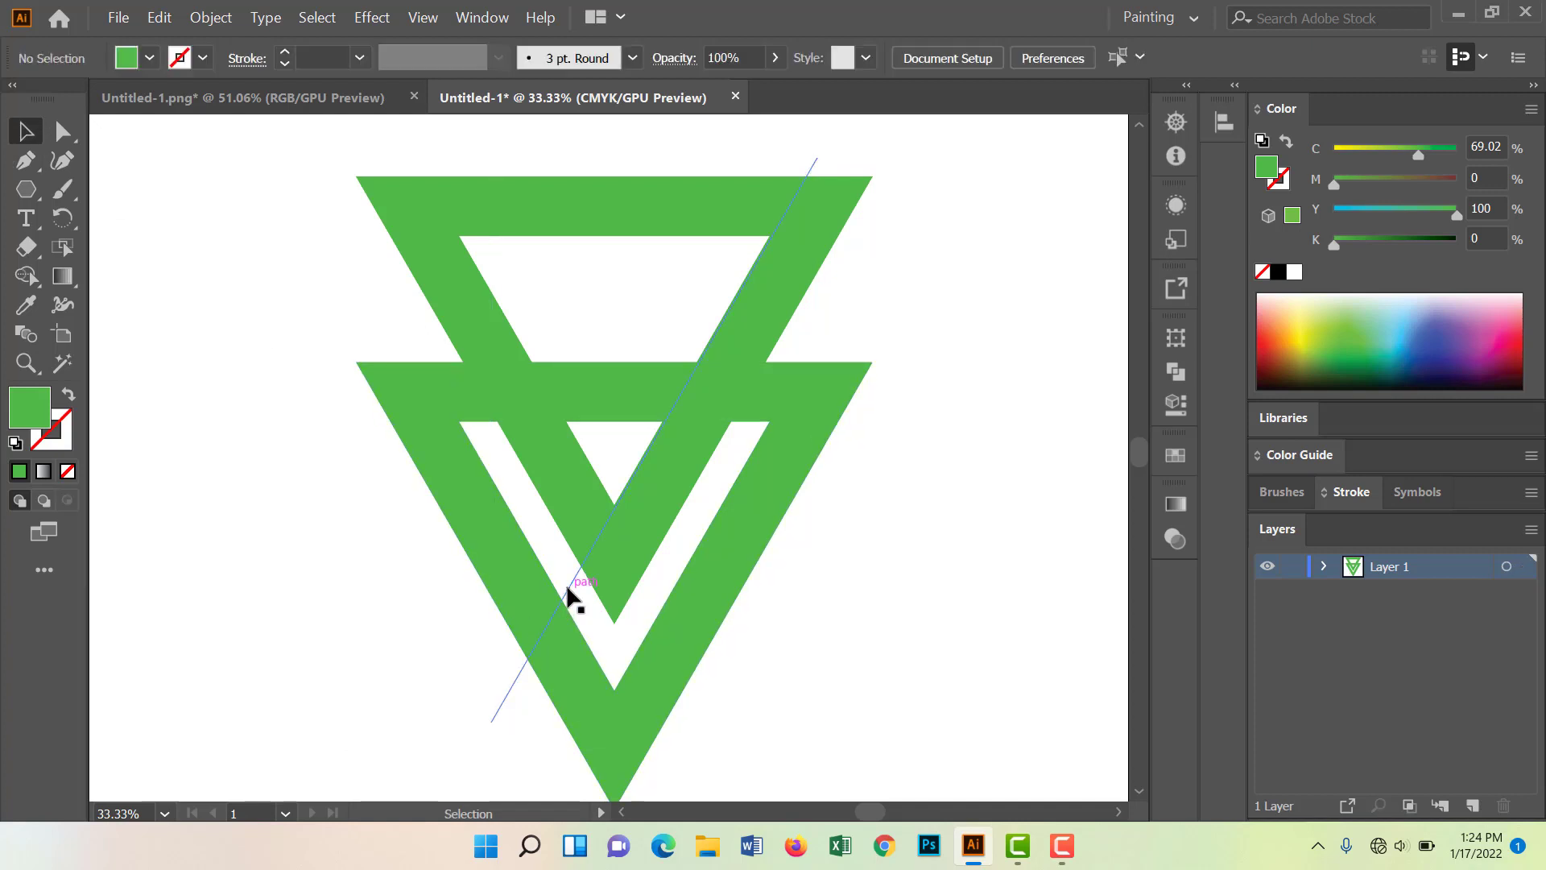
pyautogui.moveTo(569, 593); pyautogui.dragTo(543, 563)
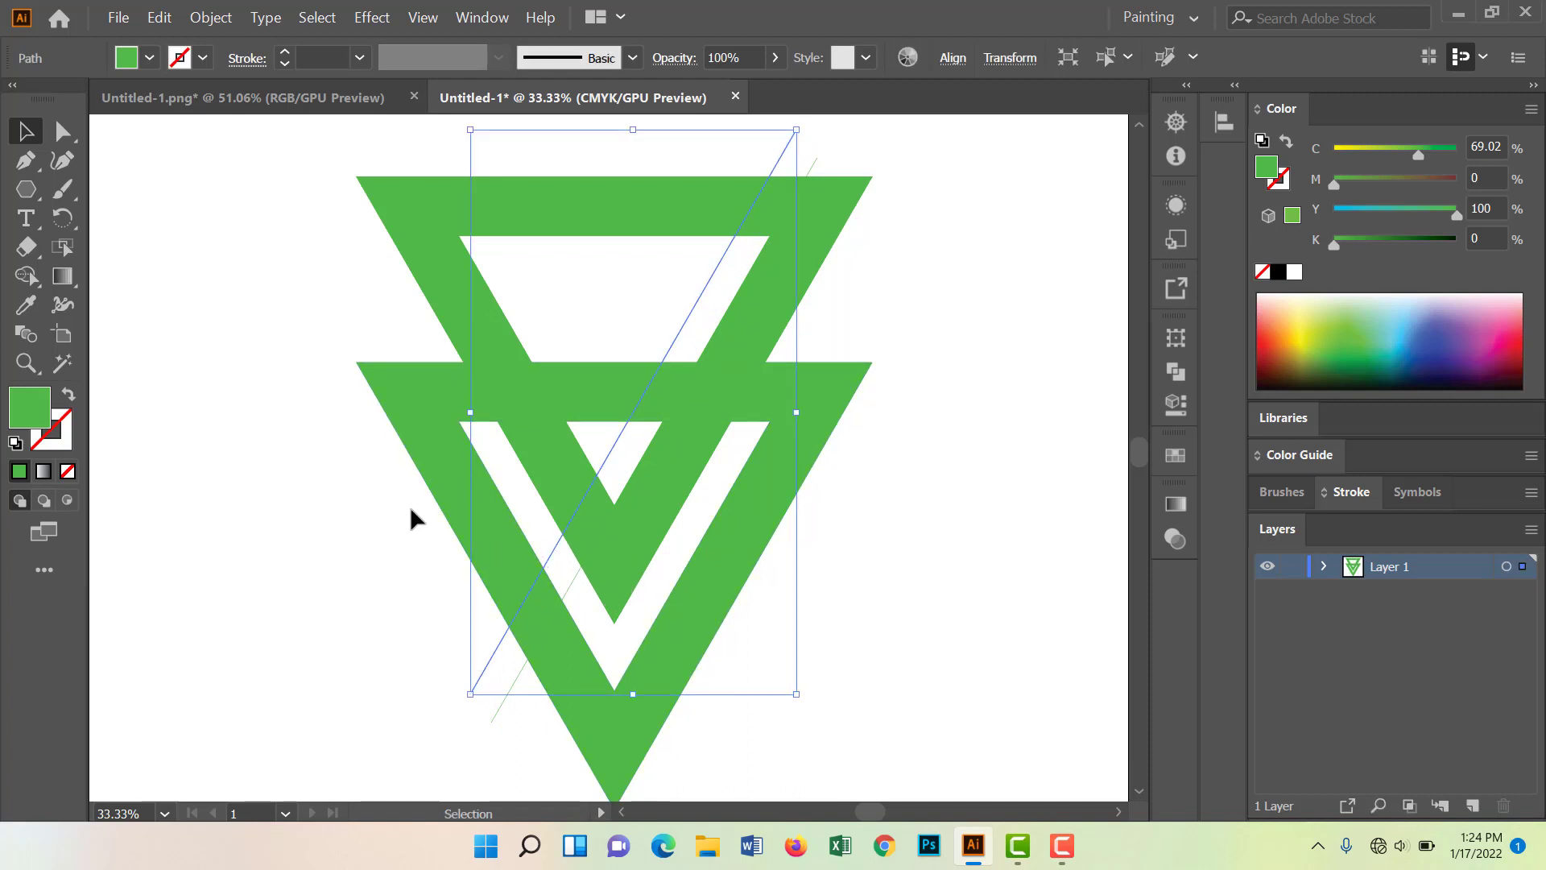
pyautogui.scroll(-1, 567, 462)
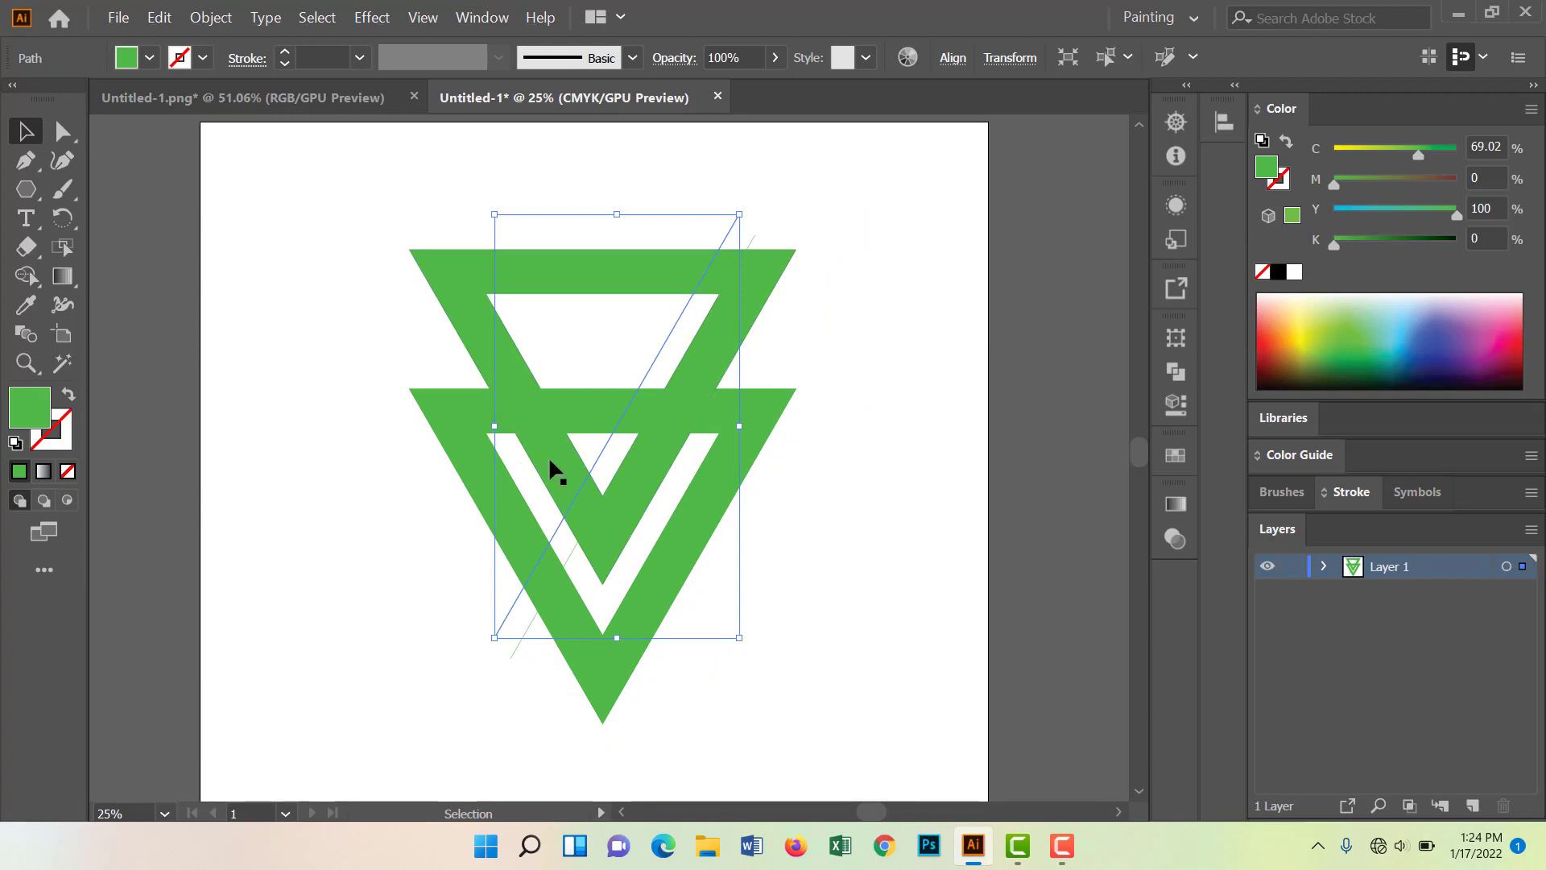
# Select all the artwork and remove the lower triangle's parts outside the upper triangle with Shape Builder, keeping its horizontal crossbar
pyautogui.moveTo(253, 201); pyautogui.dragTo(802, 699)
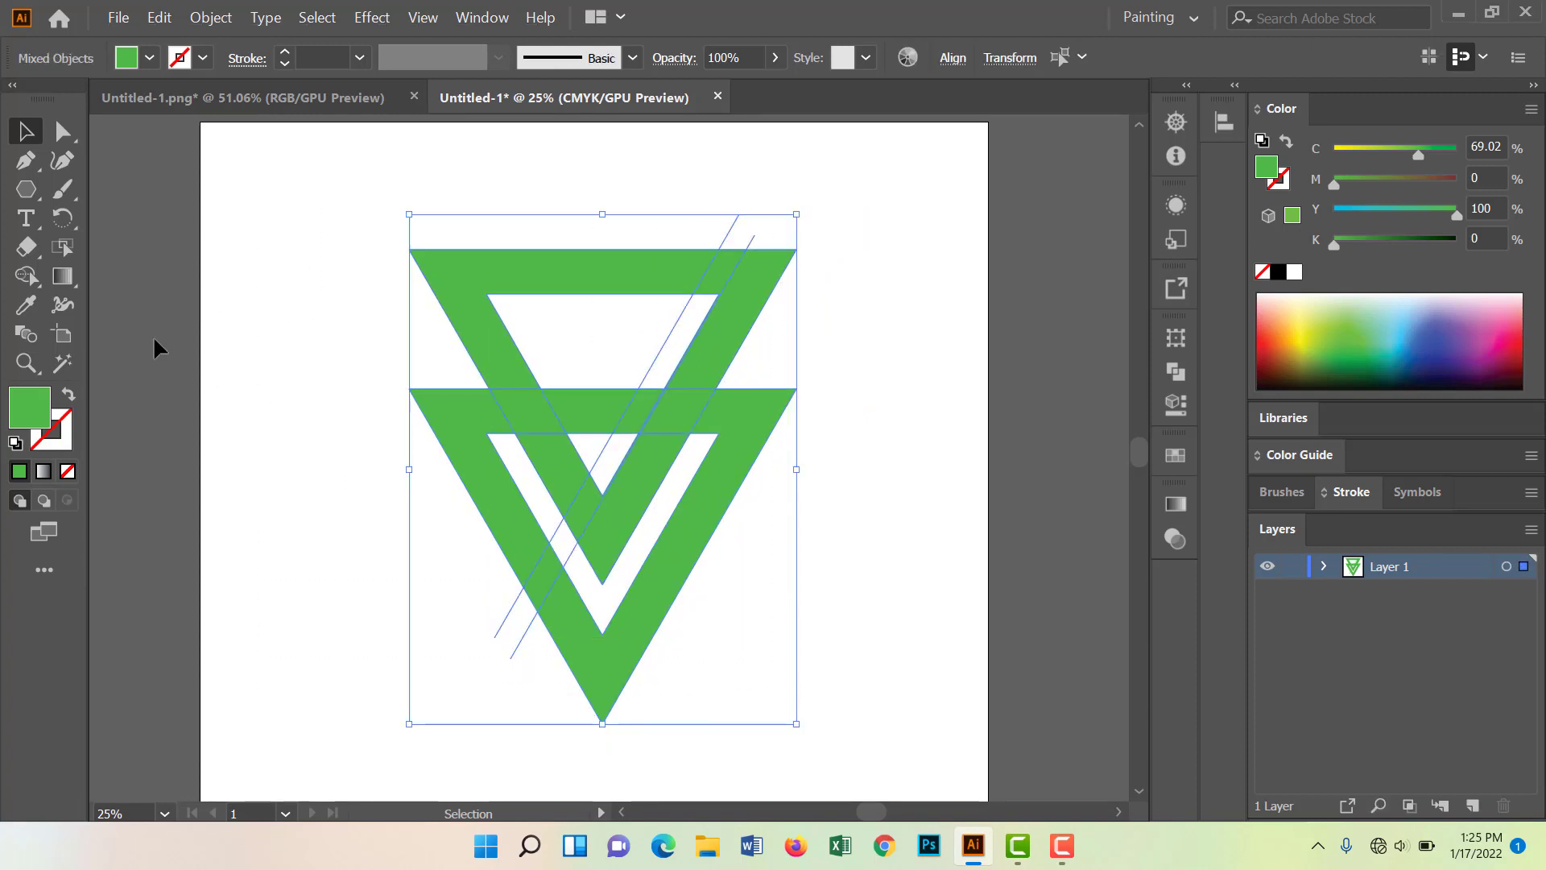
pyautogui.click(26, 277)
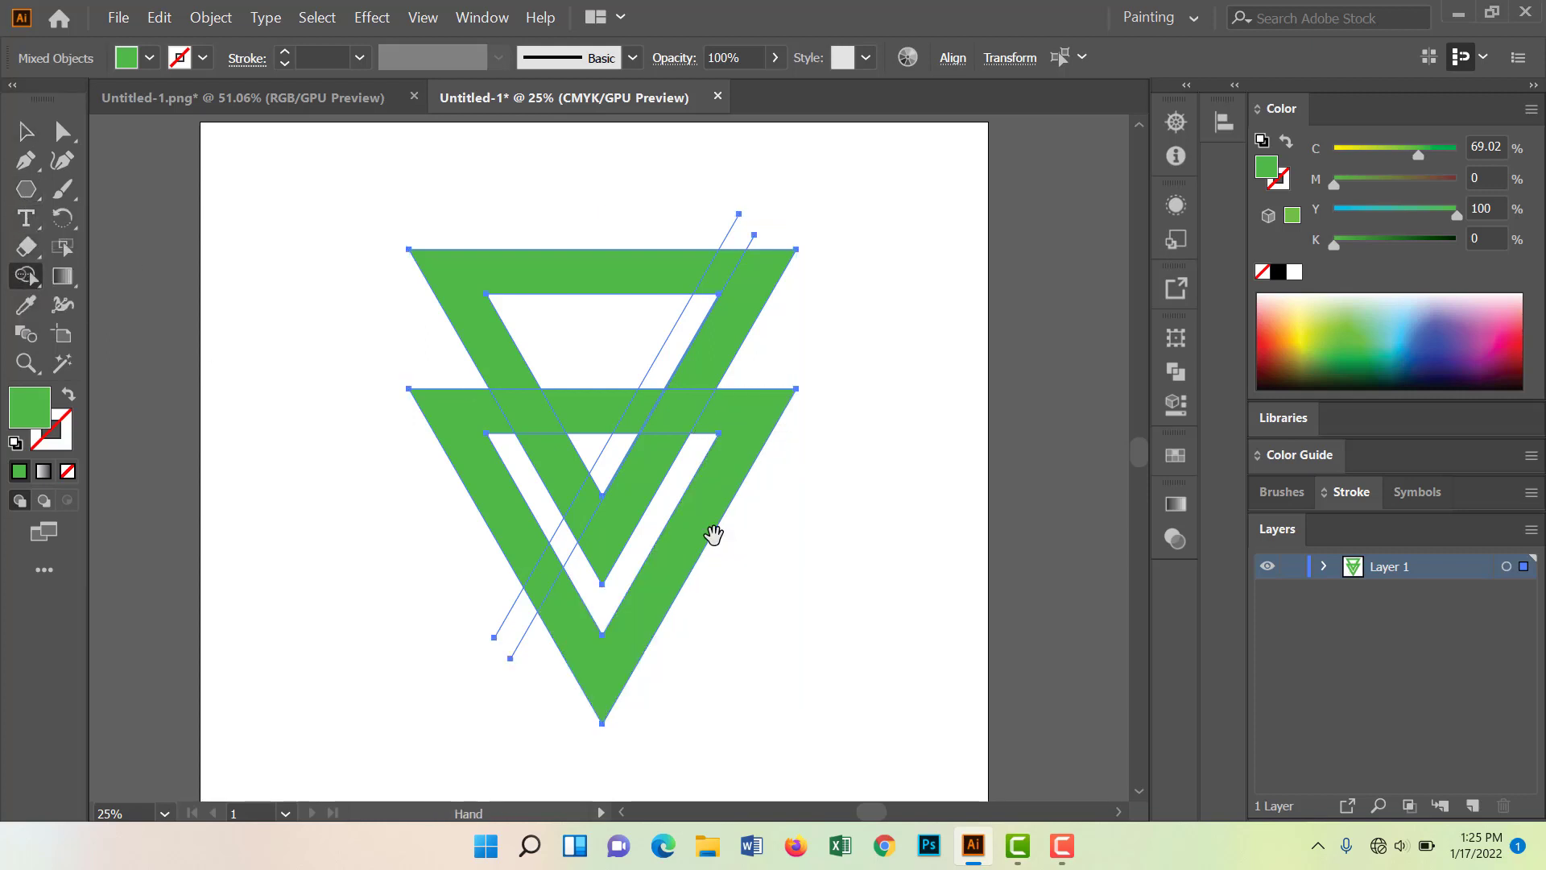
pyautogui.scroll(-2, 713, 533)
pyautogui.keyDown('alt'); pyautogui.scroll(-1, 707, 520); pyautogui.keyUp('alt')
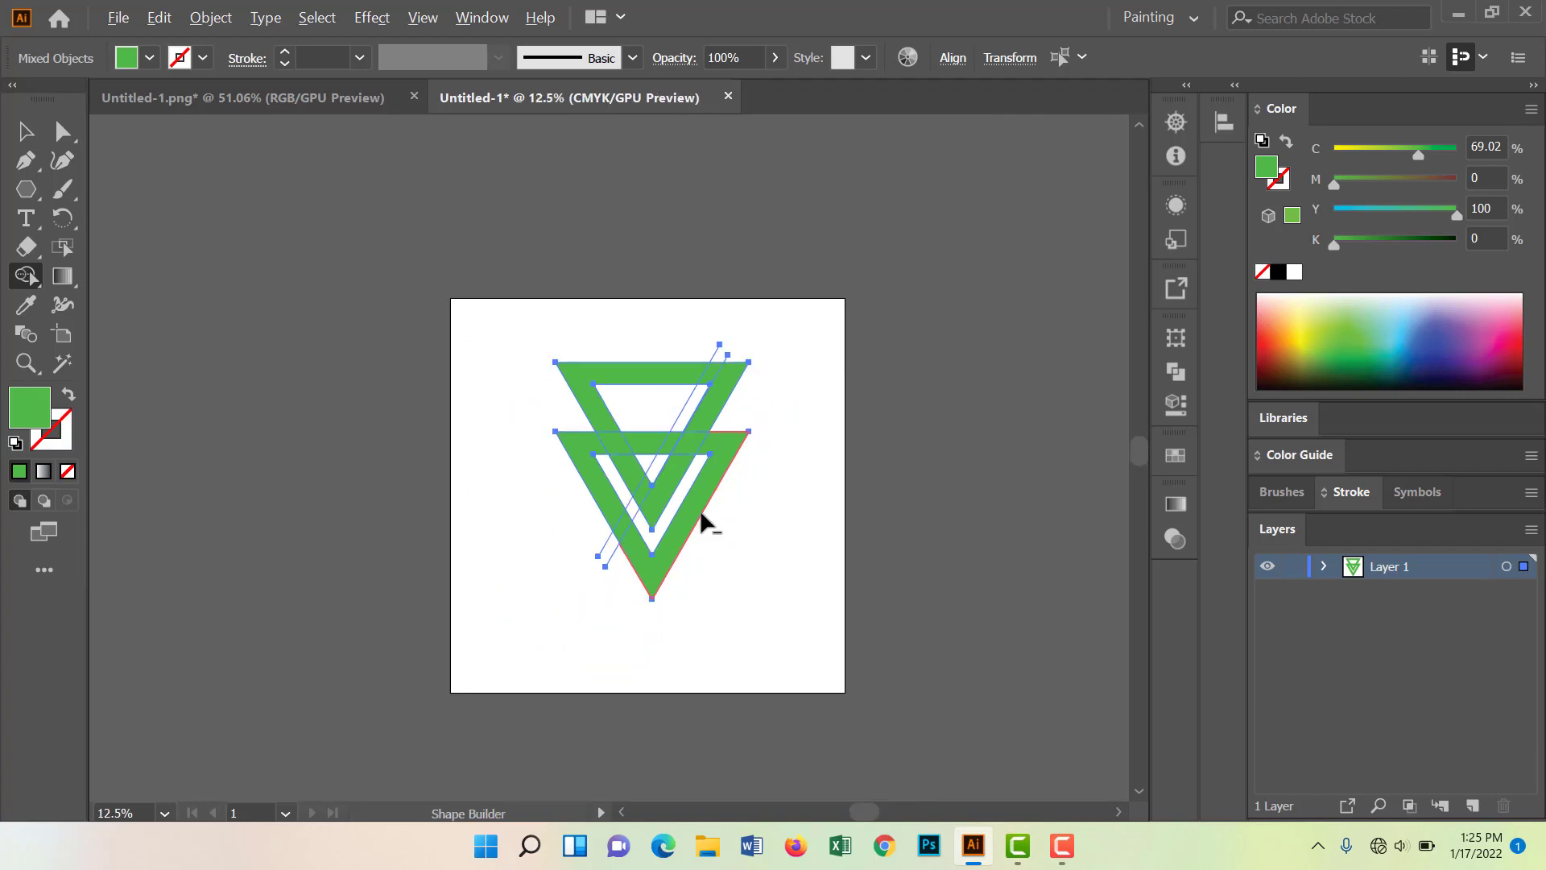
pyautogui.scroll(2, 702, 522)
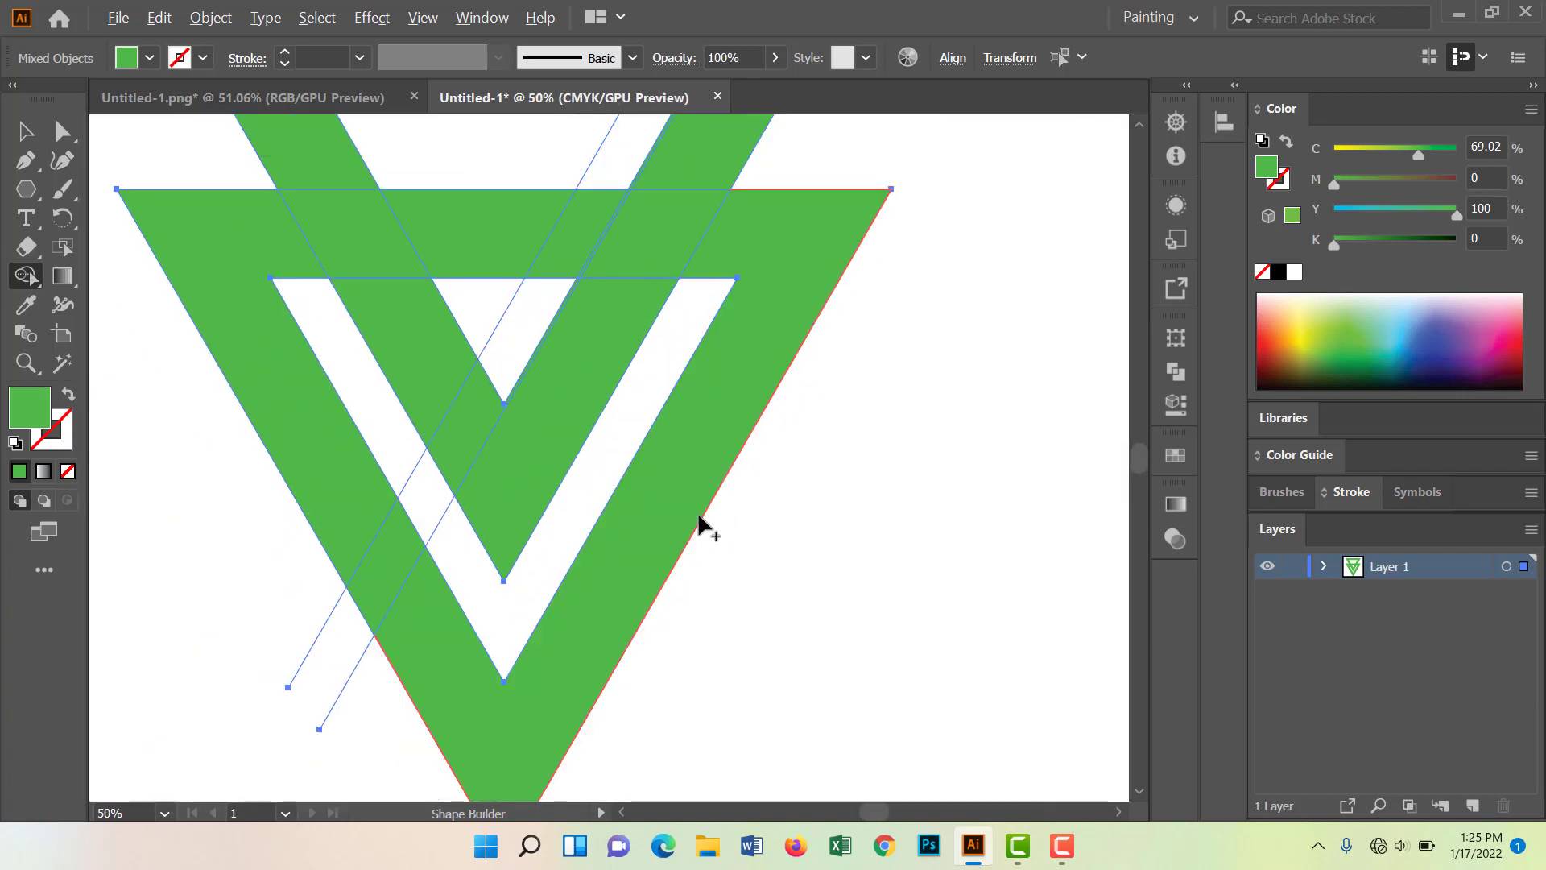
pyautogui.moveTo(858, 138)
pyautogui.mouseDown()
pyautogui.moveTo(795, 318)
pyautogui.moveTo(825, 527)
pyautogui.mouseUp()
pyautogui.moveTo(456, 656)
pyautogui.mouseDown()
pyautogui.moveTo(210, 491)
pyautogui.moveTo(238, 567)
pyautogui.mouseUp()
pyautogui.moveTo(407, 527); pyautogui.dragTo(455, 545)
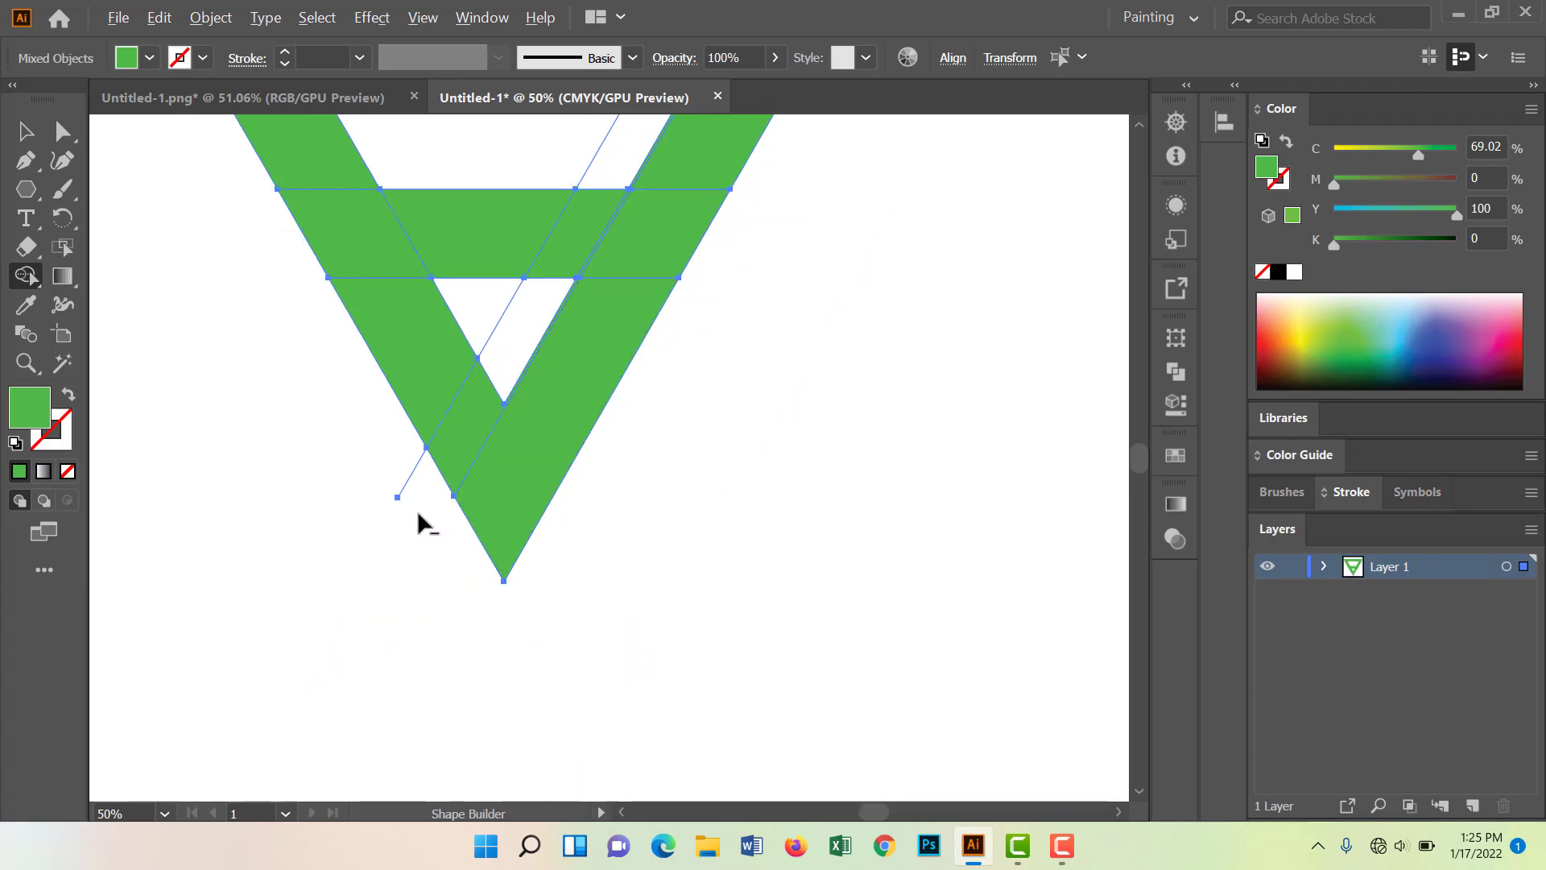
# Cut out the strip between the two diagonal lines with Shape Builder, opening slanted gaps in the top bar and crossbar, and deselect the artwork
pyautogui.moveTo(521, 287)
pyautogui.mouseDown()
pyautogui.moveTo(487, 461)
pyautogui.moveTo(436, 506)
pyautogui.moveTo(418, 552)
pyautogui.mouseUp()
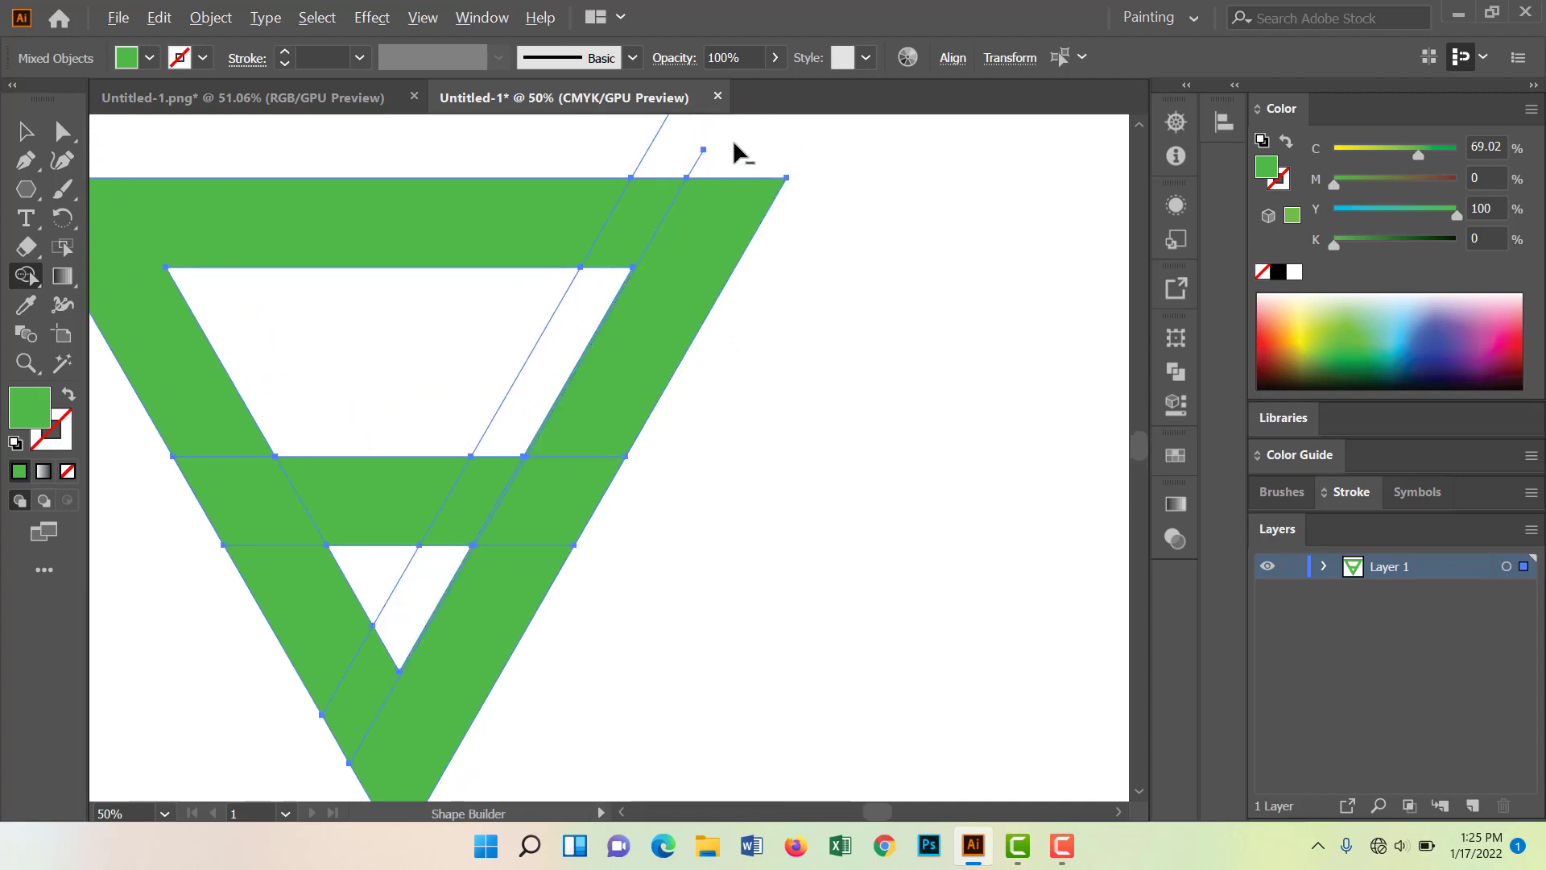
pyautogui.moveTo(644, 152)
pyautogui.mouseDown()
pyautogui.moveTo(639, 228)
pyautogui.moveTo(562, 366)
pyautogui.moveTo(455, 421)
pyautogui.mouseUp()
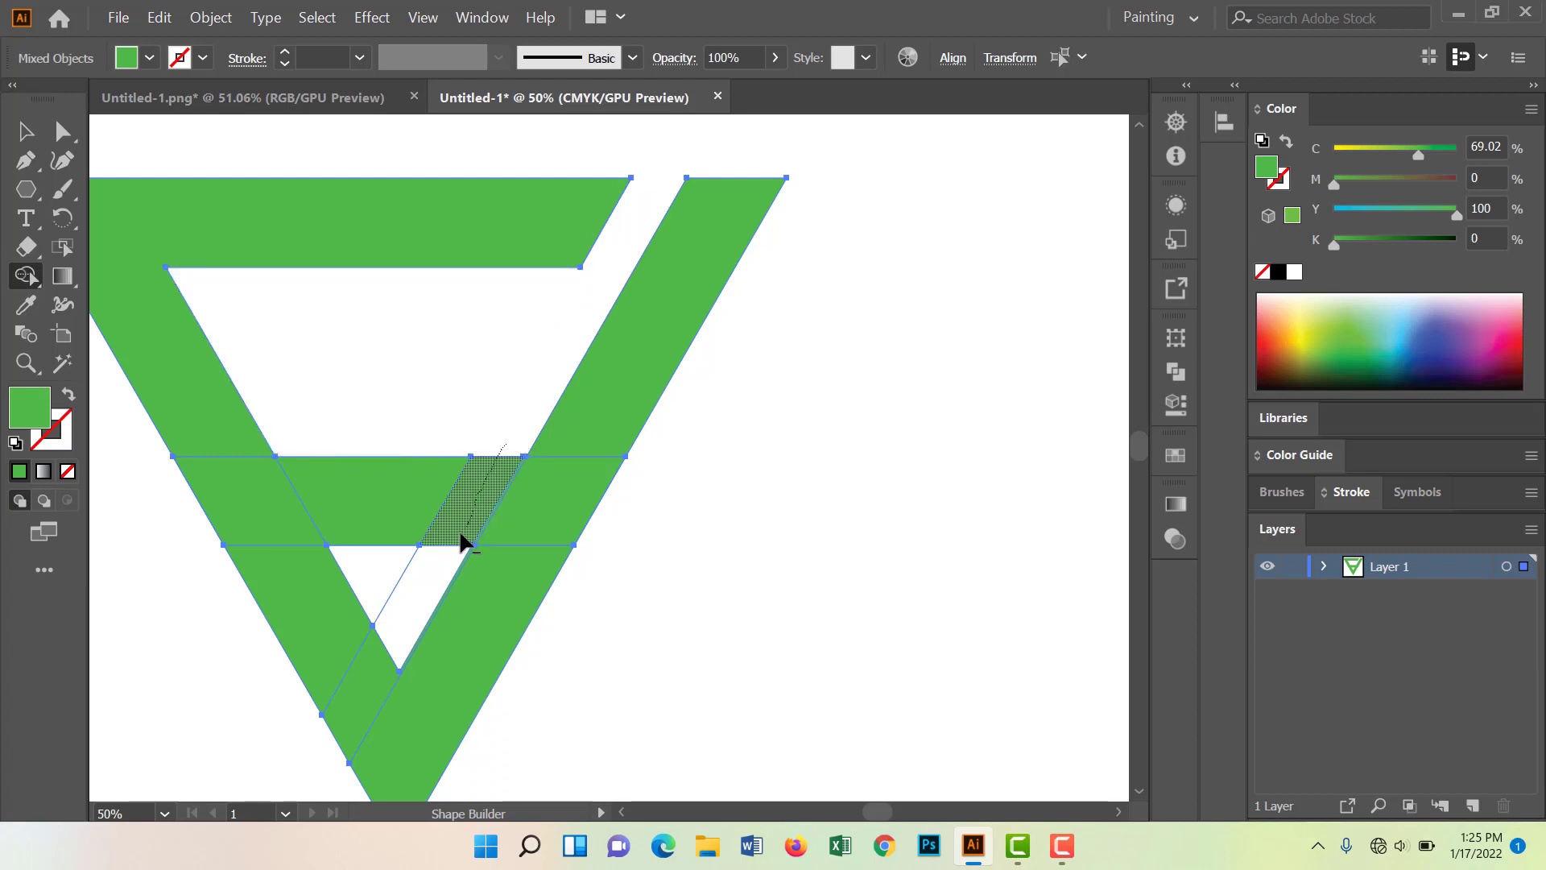
pyautogui.keyDown('alt'); pyautogui.click(471, 508); pyautogui.keyUp('alt')
pyautogui.keyDown('alt'); pyautogui.click(378, 586); pyautogui.keyUp('alt')
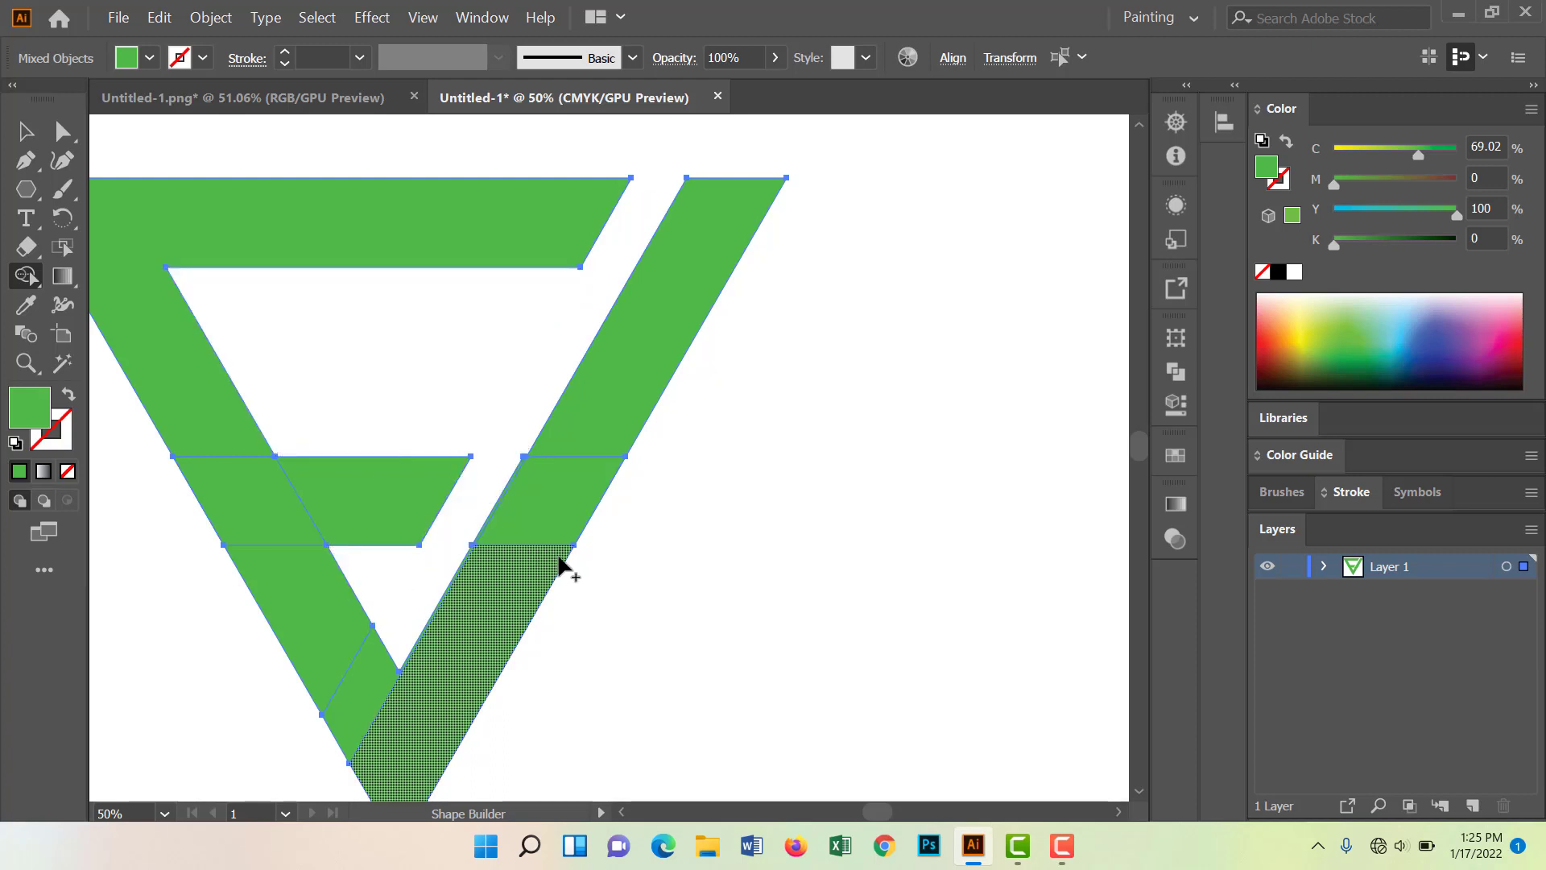
pyautogui.keyDown('alt'); pyautogui.scroll(-1, 640, 471); pyautogui.keyUp('alt')
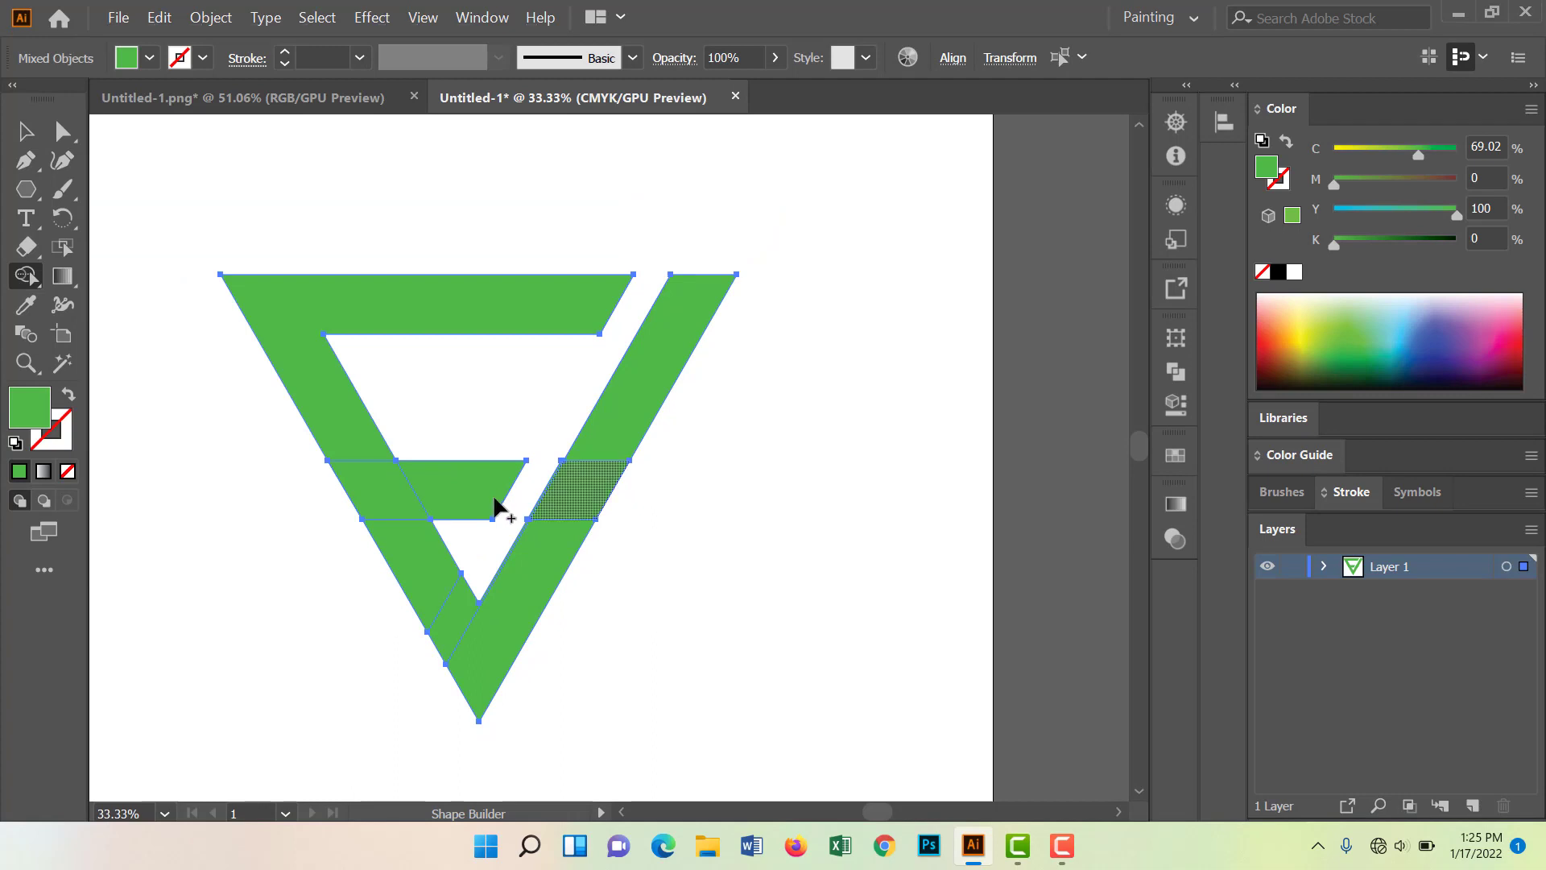
pyautogui.moveTo(362, 472)
pyautogui.mouseDown()
pyautogui.moveTo(587, 442)
pyautogui.moveTo(540, 445)
pyautogui.mouseUp()
pyautogui.click(640, 461)
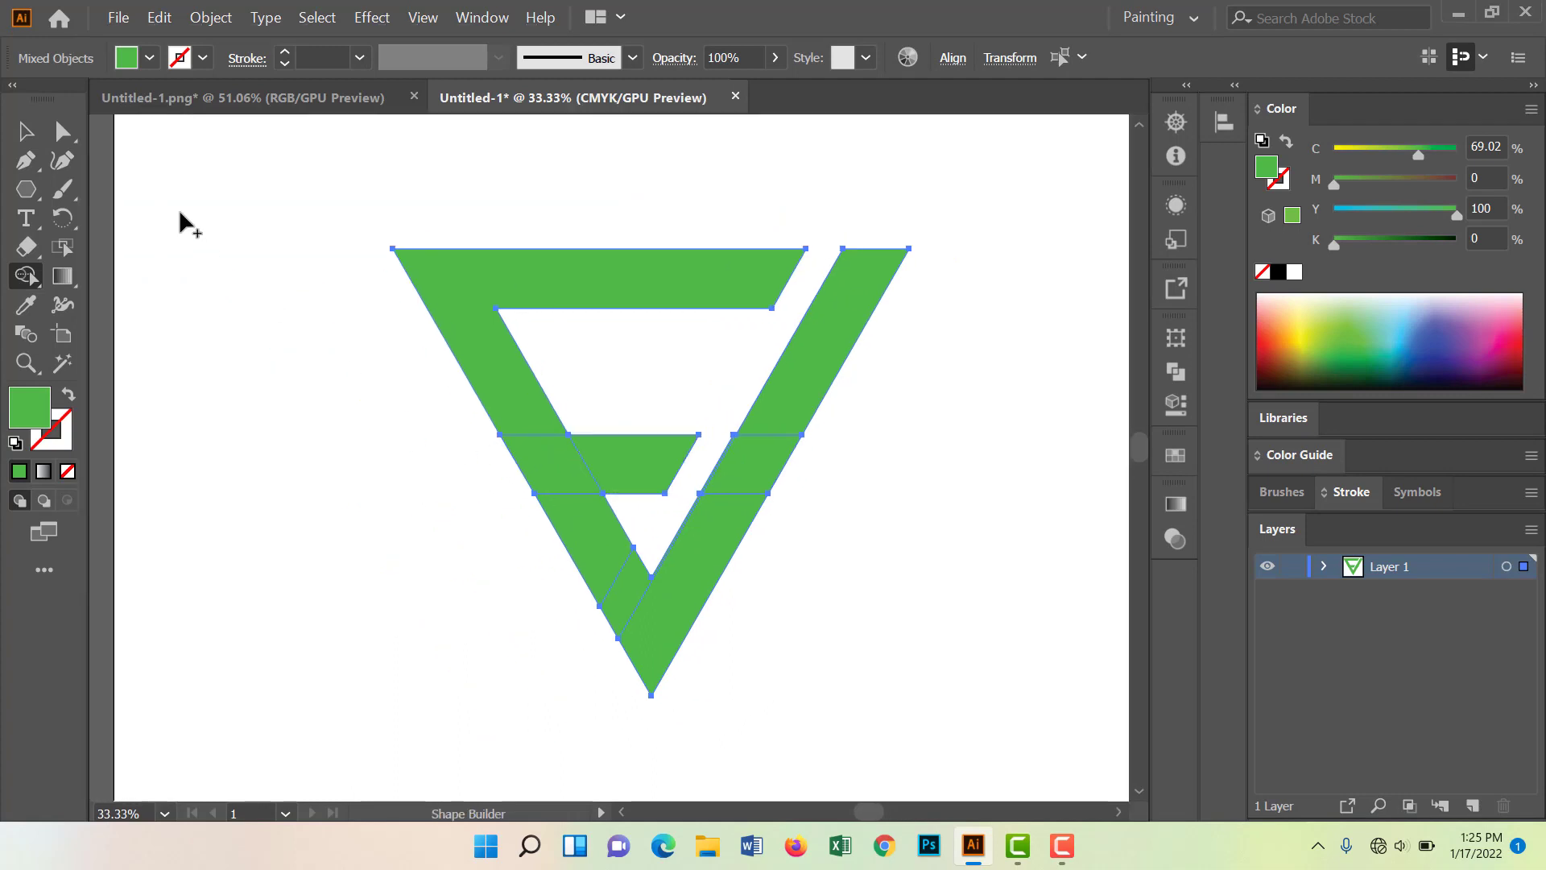
pyautogui.press('v')
pyautogui.hotkey('ctrl', 'a')
pyautogui.click(369, 364)
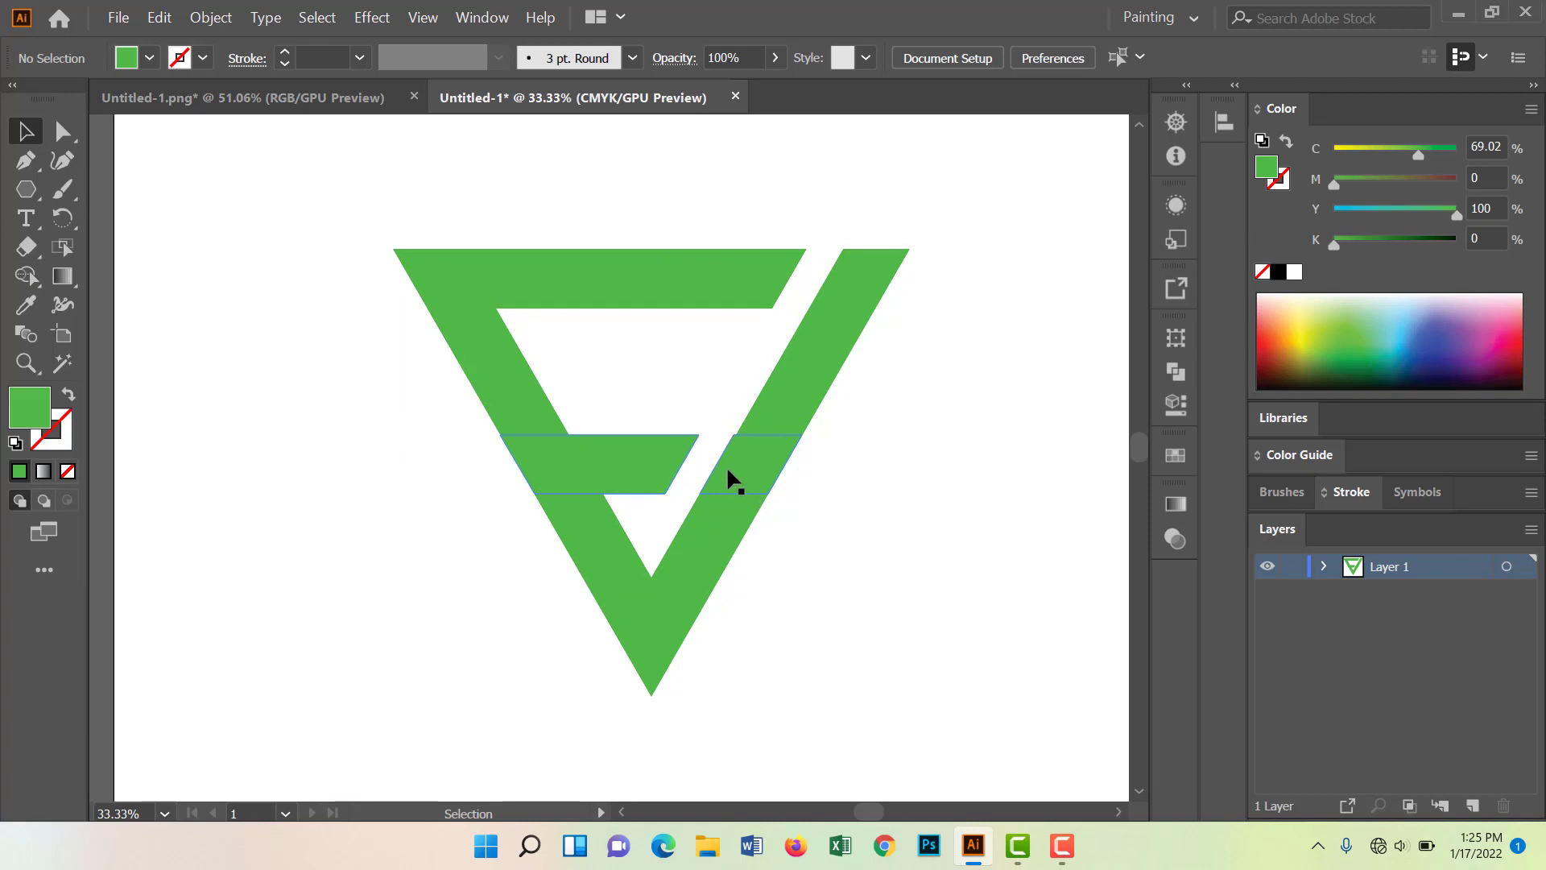
# Draw an unfilled circle with a 1 pt green stroke around the triangle logo
pyautogui.scroll(-1, 712, 425)
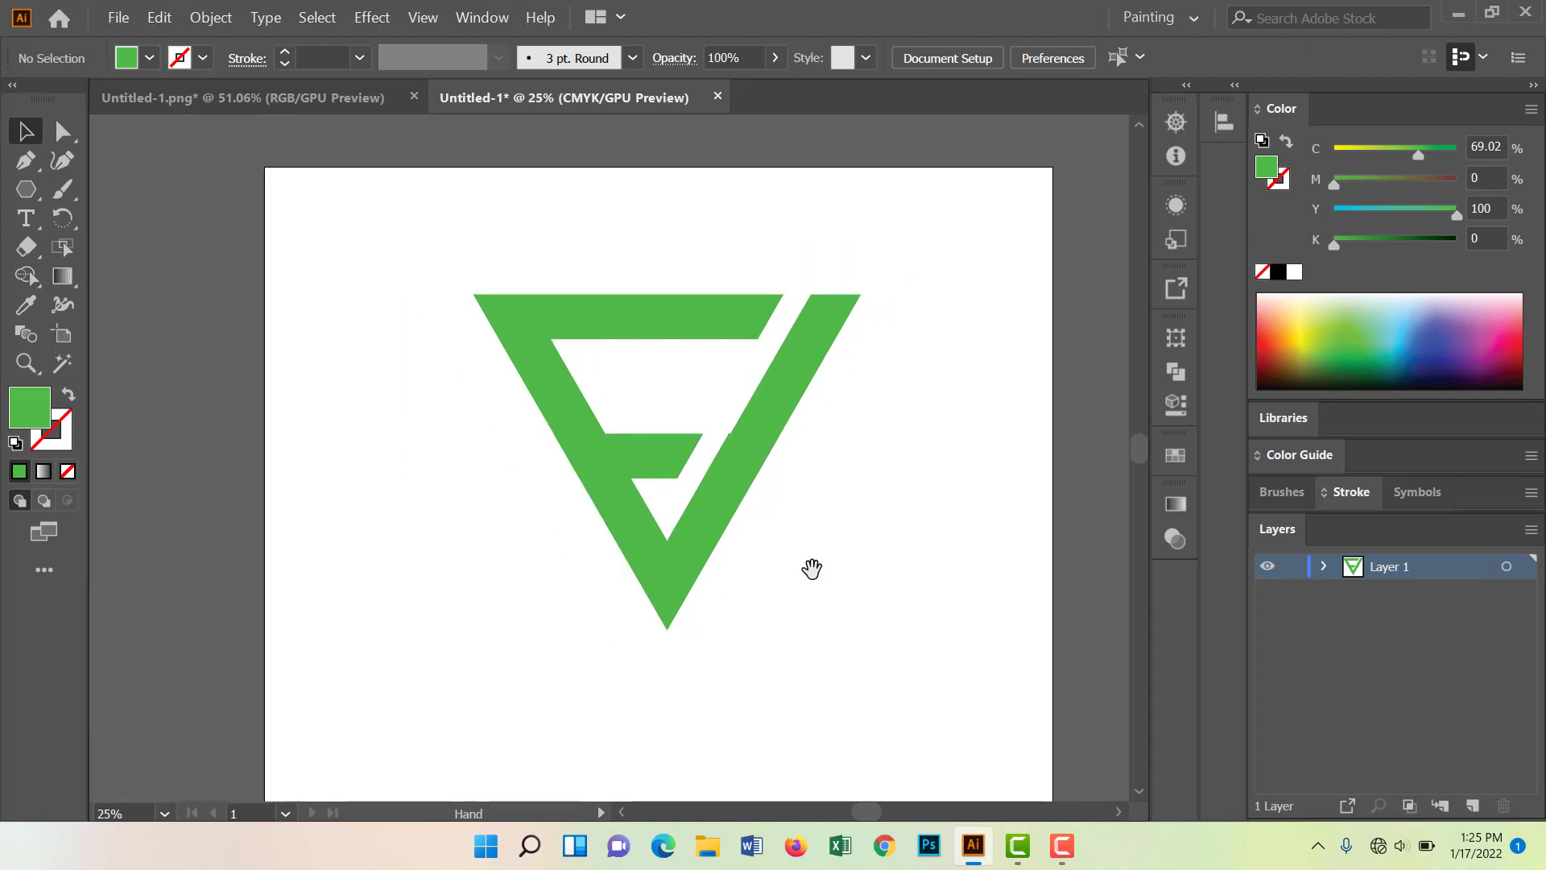
pyautogui.moveTo(811, 566); pyautogui.dragTo(800, 510)
pyautogui.moveTo(33, 198); pyautogui.dragTo(104, 216)
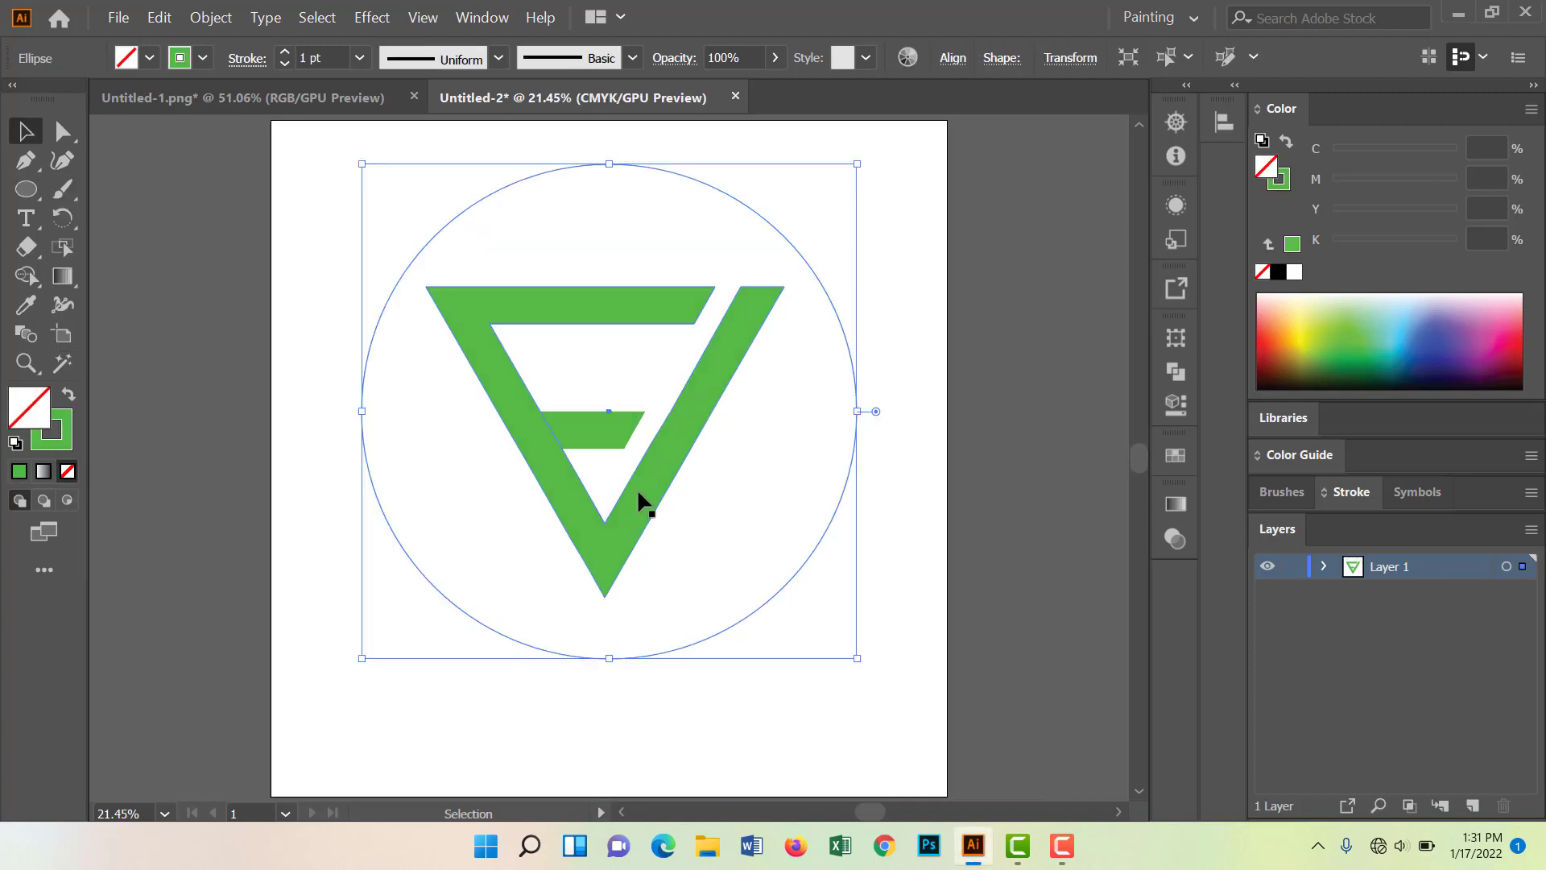
# Move the triangle logo slightly down to sit more centrally in the circle, and set the circle's stroke weight to 50 pt
pyautogui.moveTo(639, 500); pyautogui.dragTo(641, 520)
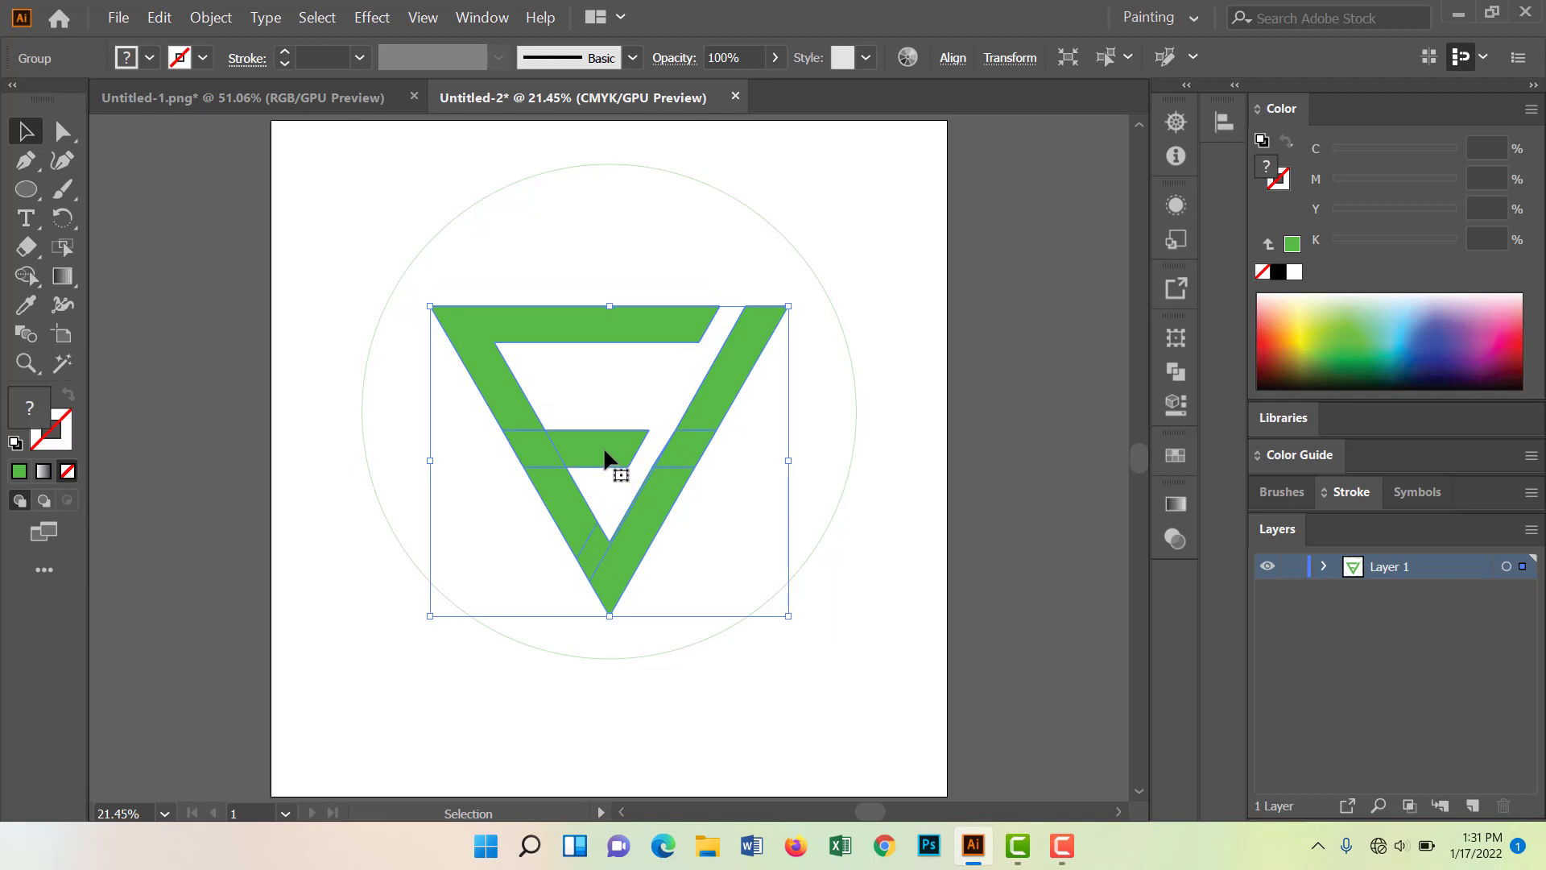
pyautogui.click(500, 193)
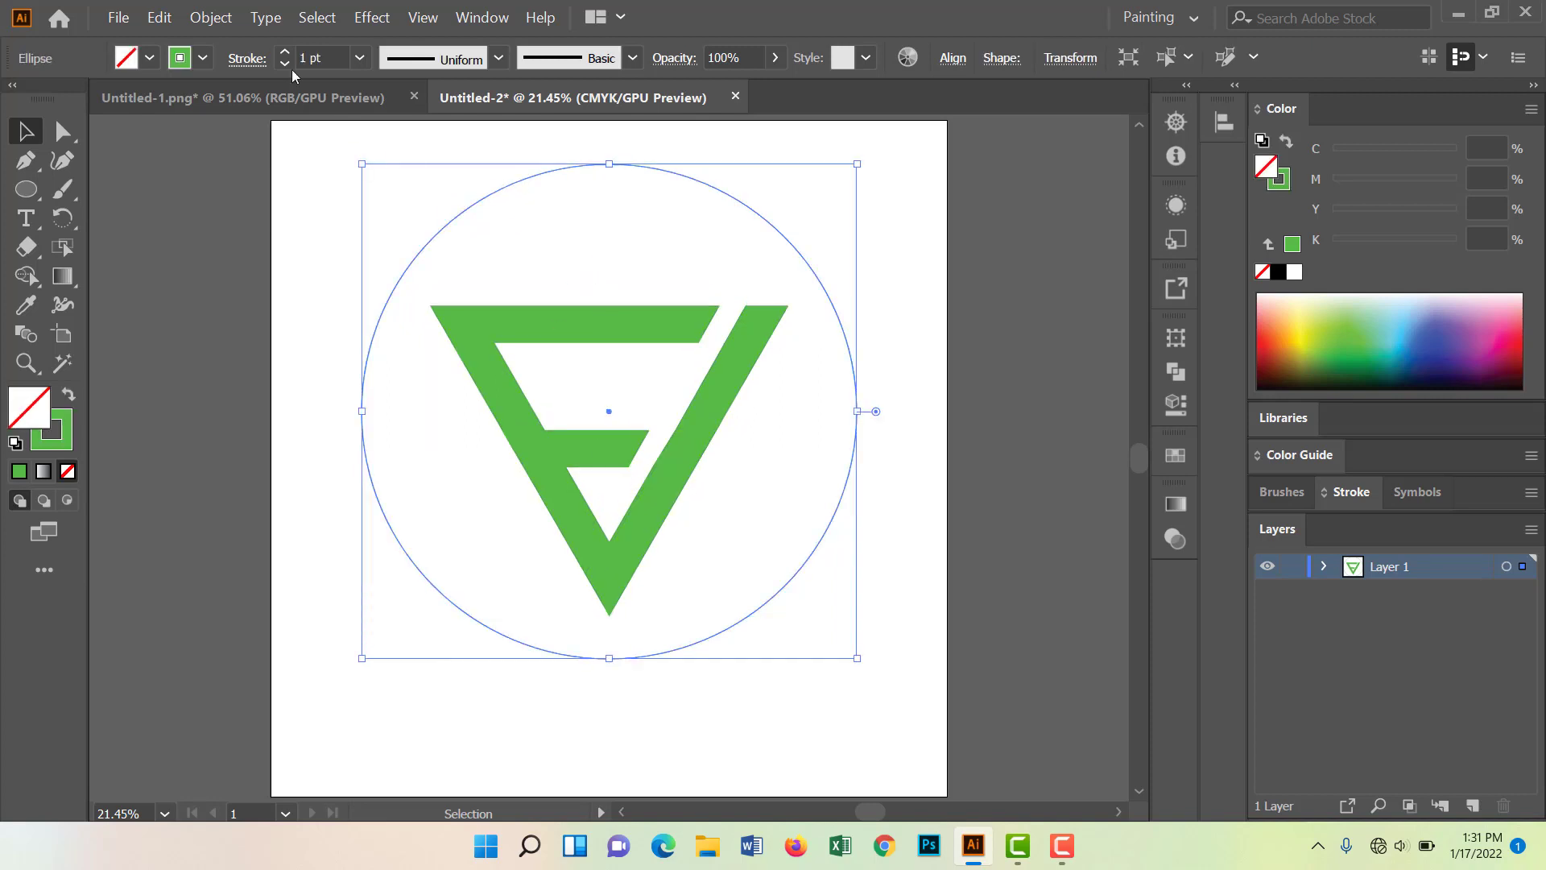
pyautogui.moveTo(285, 53); pyautogui.dragTo(280, 64)
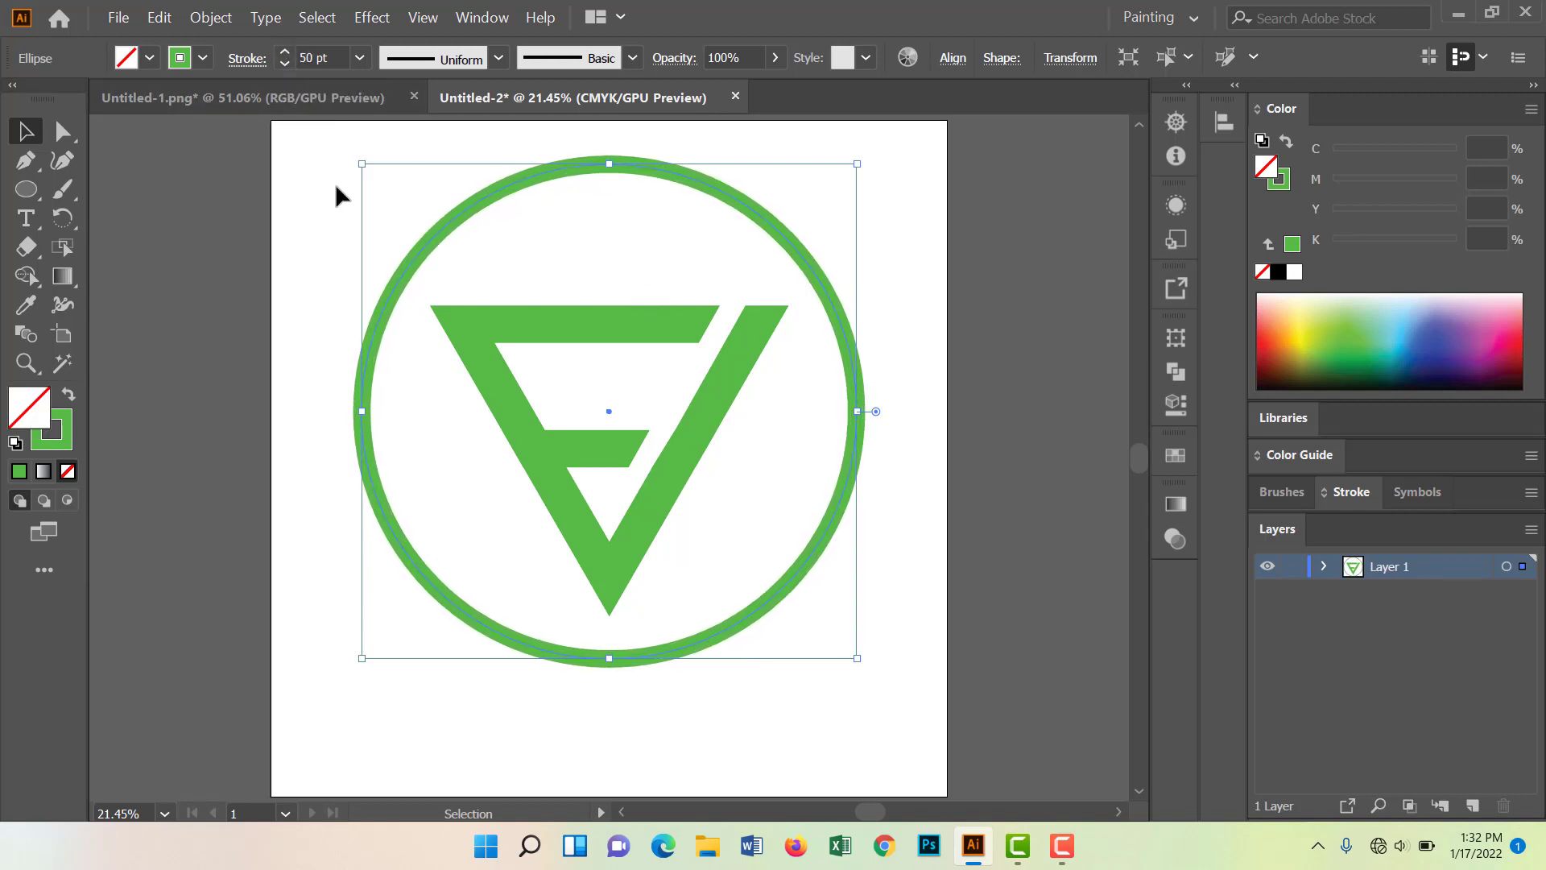
# Expand the circle's green stroke into a filled ring shape and deselect it
pyautogui.click(209, 16)
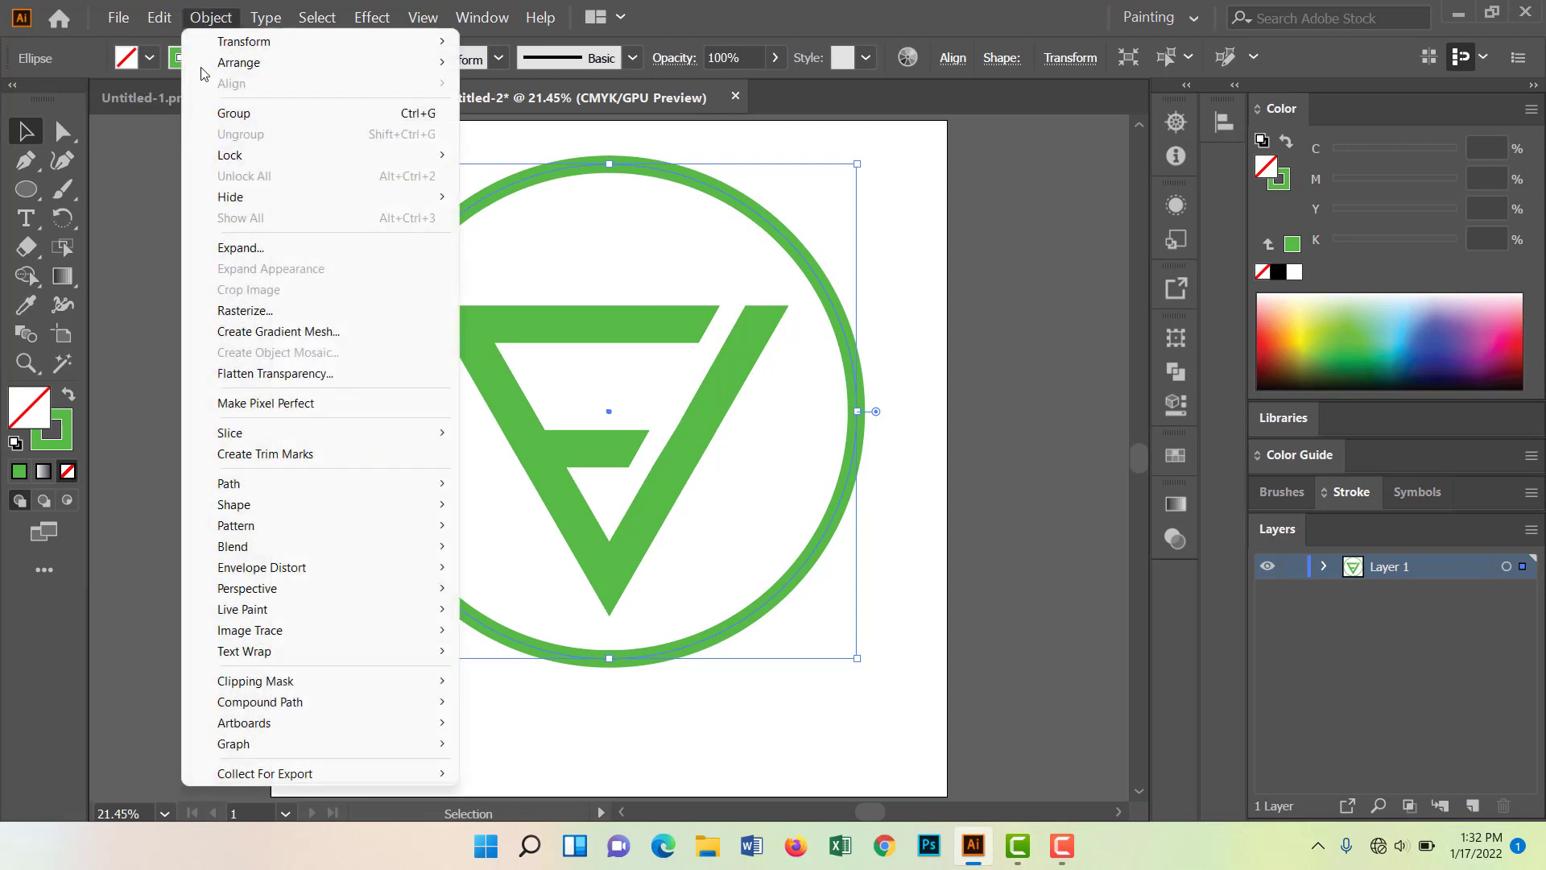
pyautogui.click(240, 247)
pyautogui.click(287, 594)
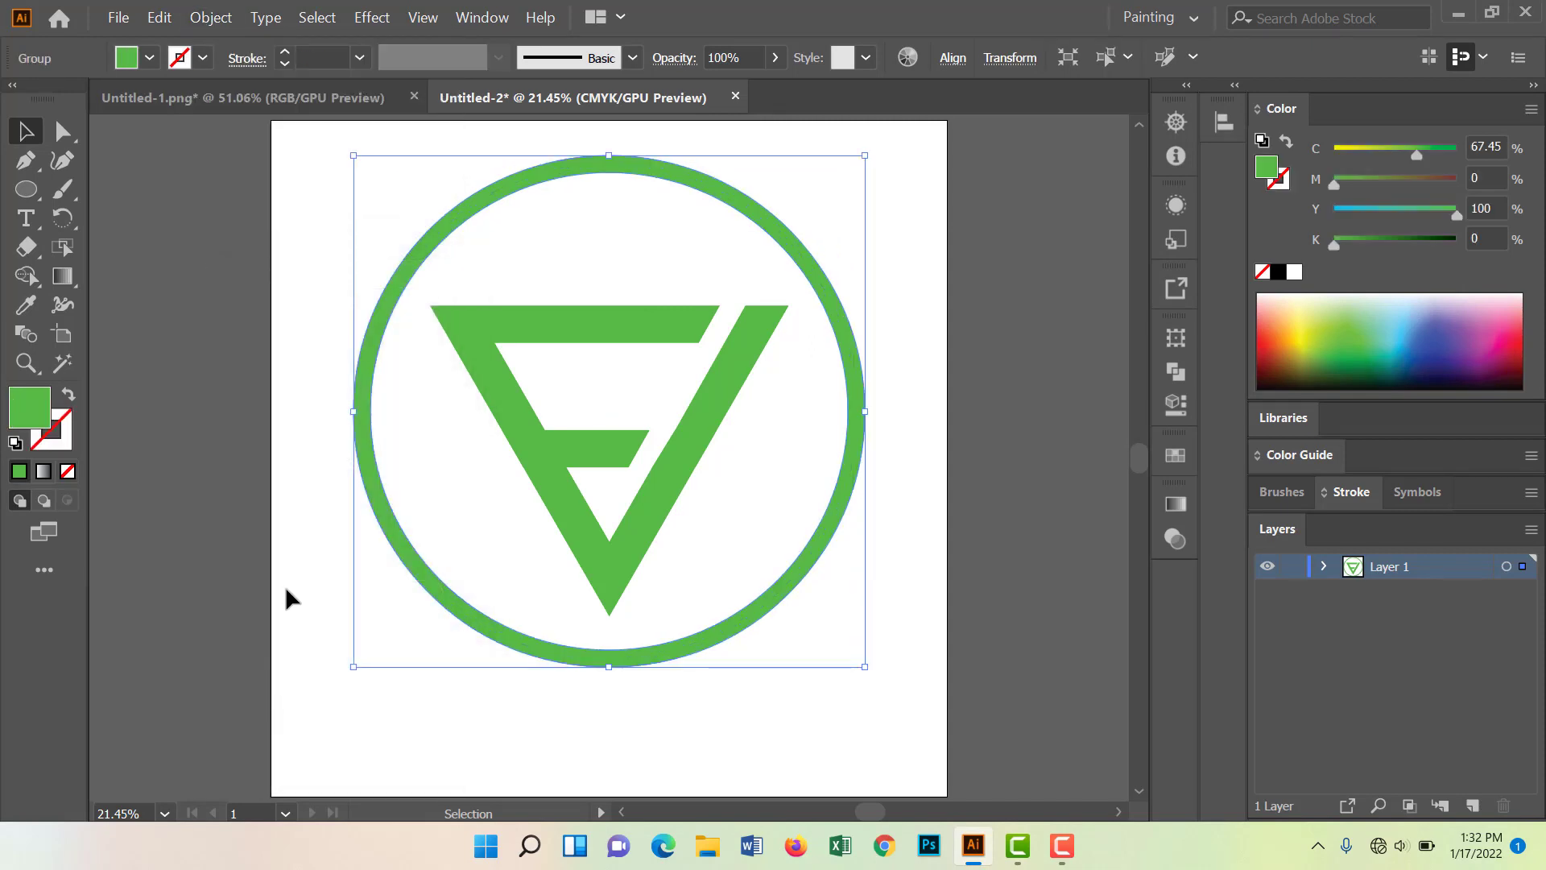
pyautogui.click(330, 355)
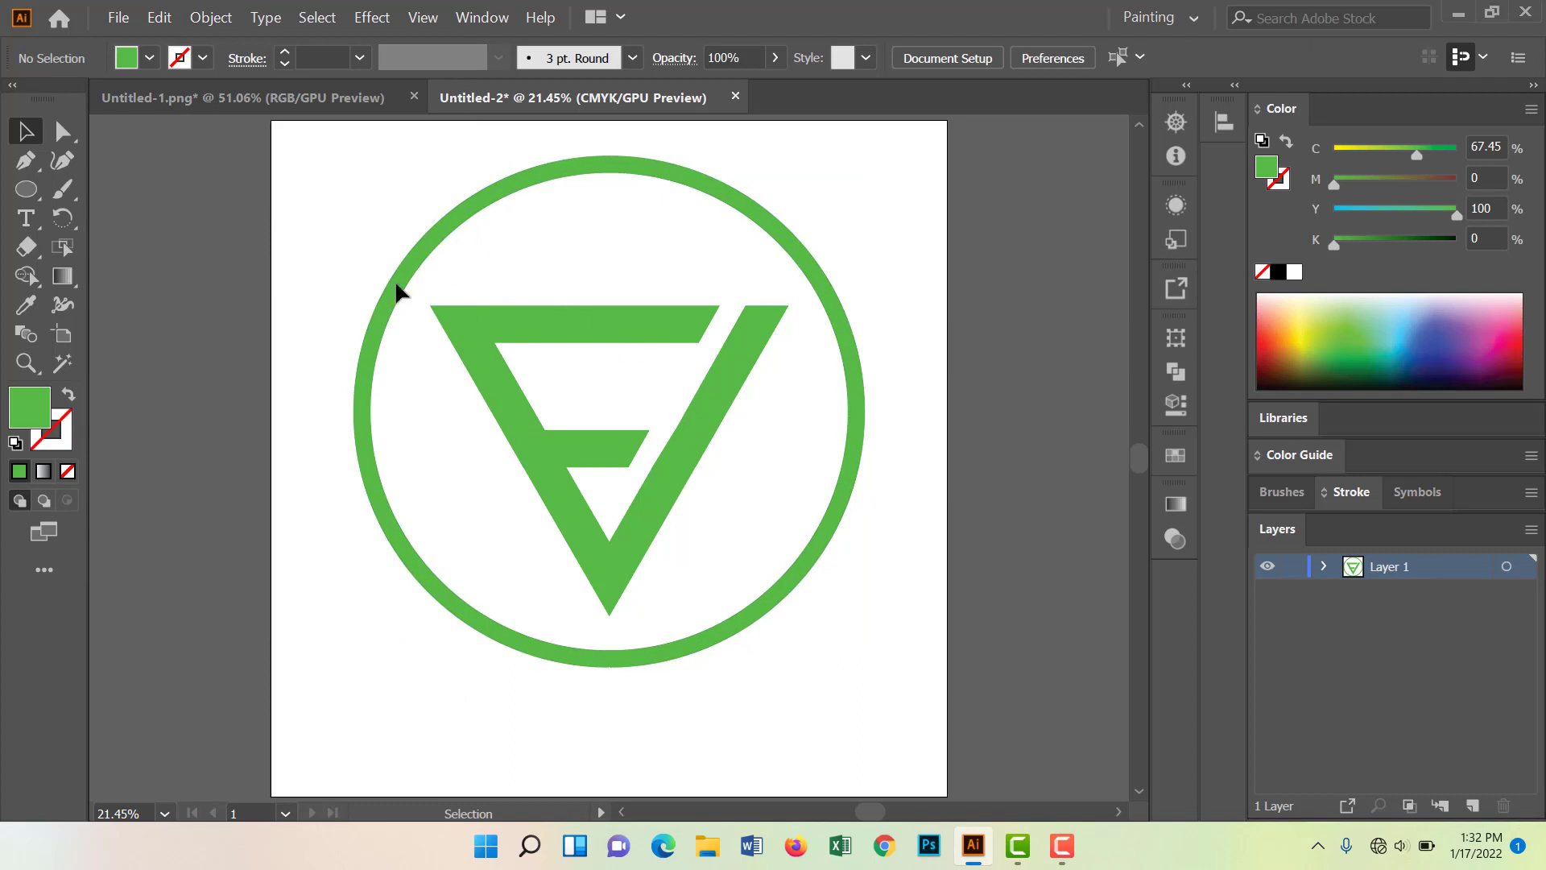